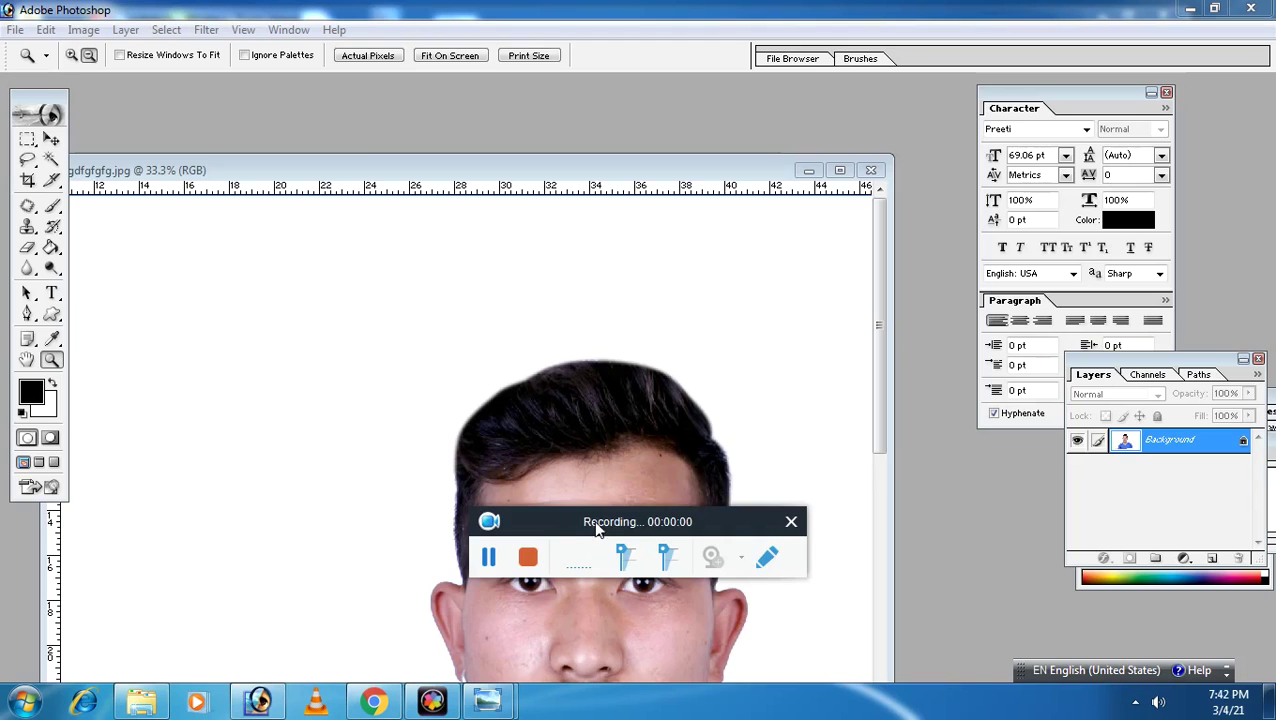
Move the photo window up-left and zoom in and out to inspect the portrait.
{"action": "left_click_drag", "start_coordinate": [483, 176], "coordinate": [469, 116]}
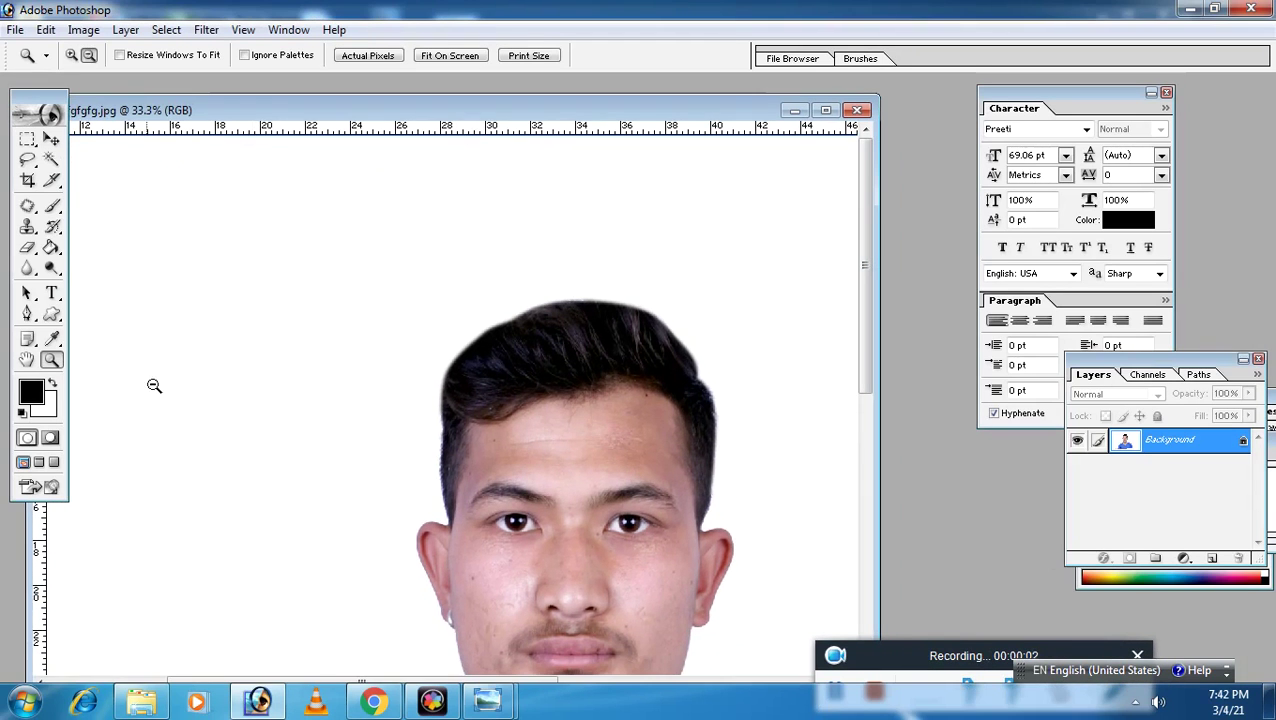
{"action": "left_click", "coordinate": [441, 430]}
{"action": "left_click", "coordinate": [498, 441]}
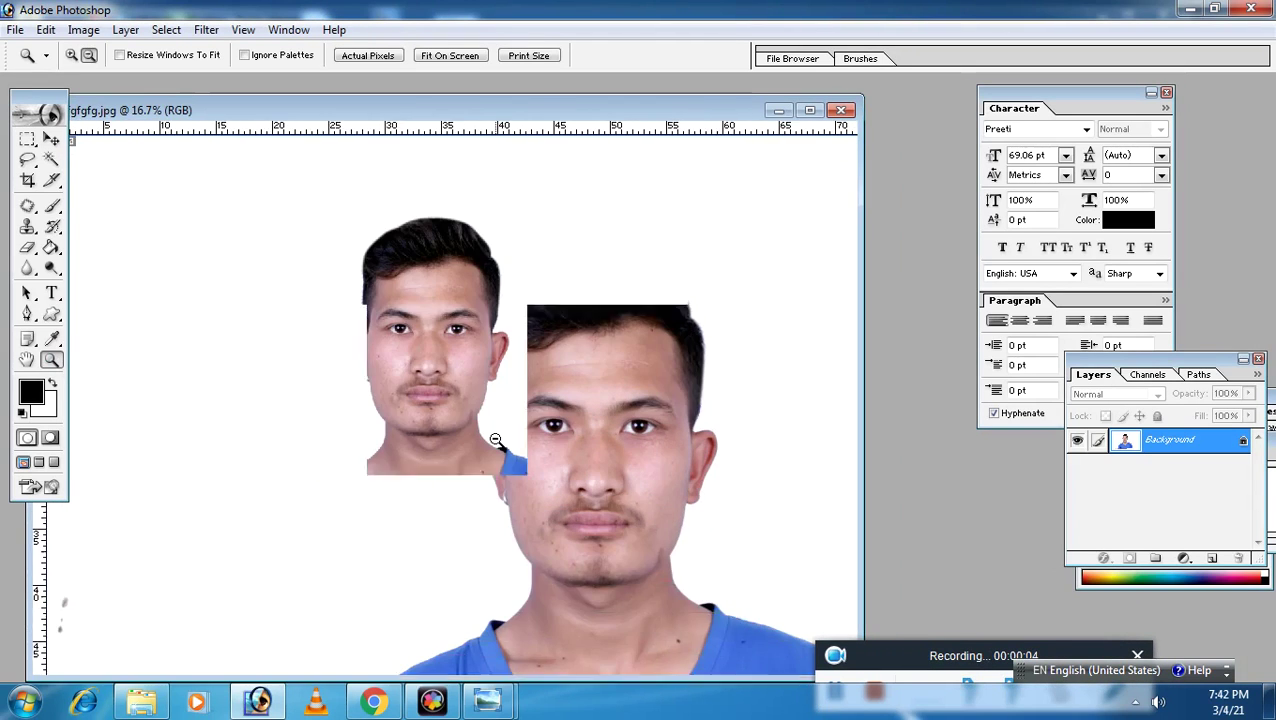
{"action": "left_click", "coordinate": [480, 400], "text": "alt"}
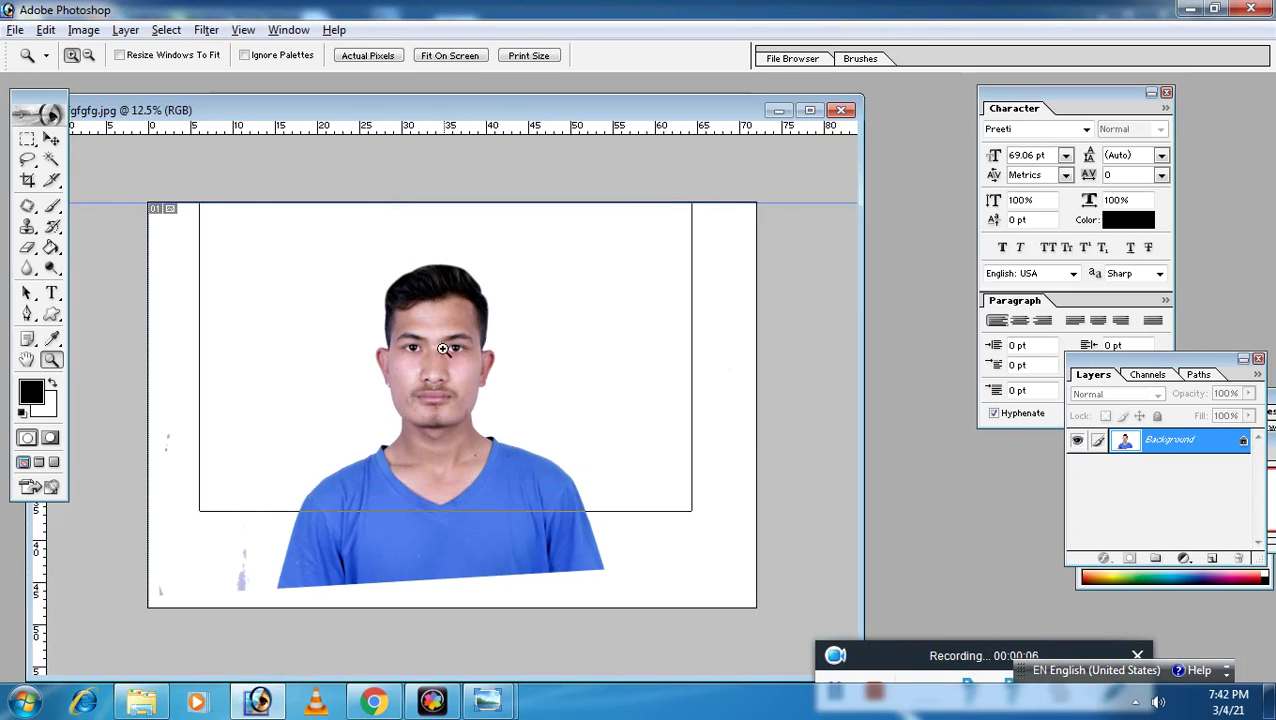
{"action": "double_click", "coordinate": [450, 366]}
{"action": "left_click", "coordinate": [477, 372], "text": "alt"}
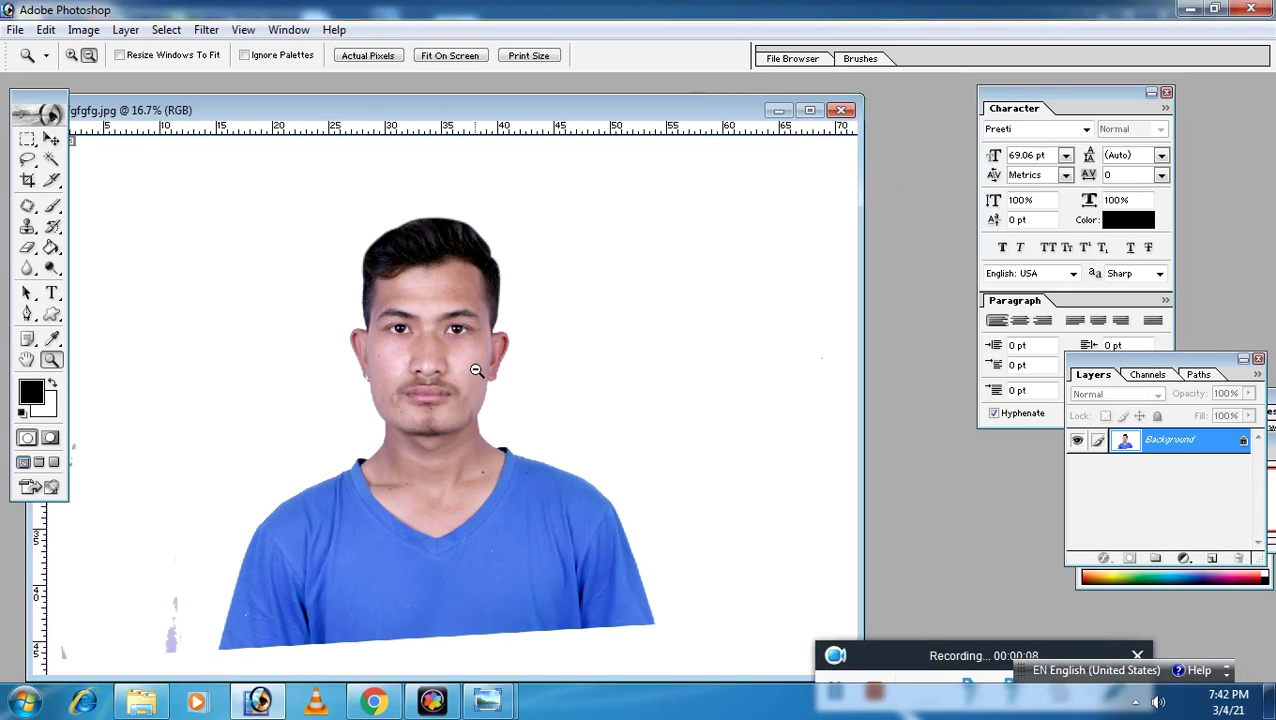
{"action": "left_click", "coordinate": [455, 368], "text": "alt"}
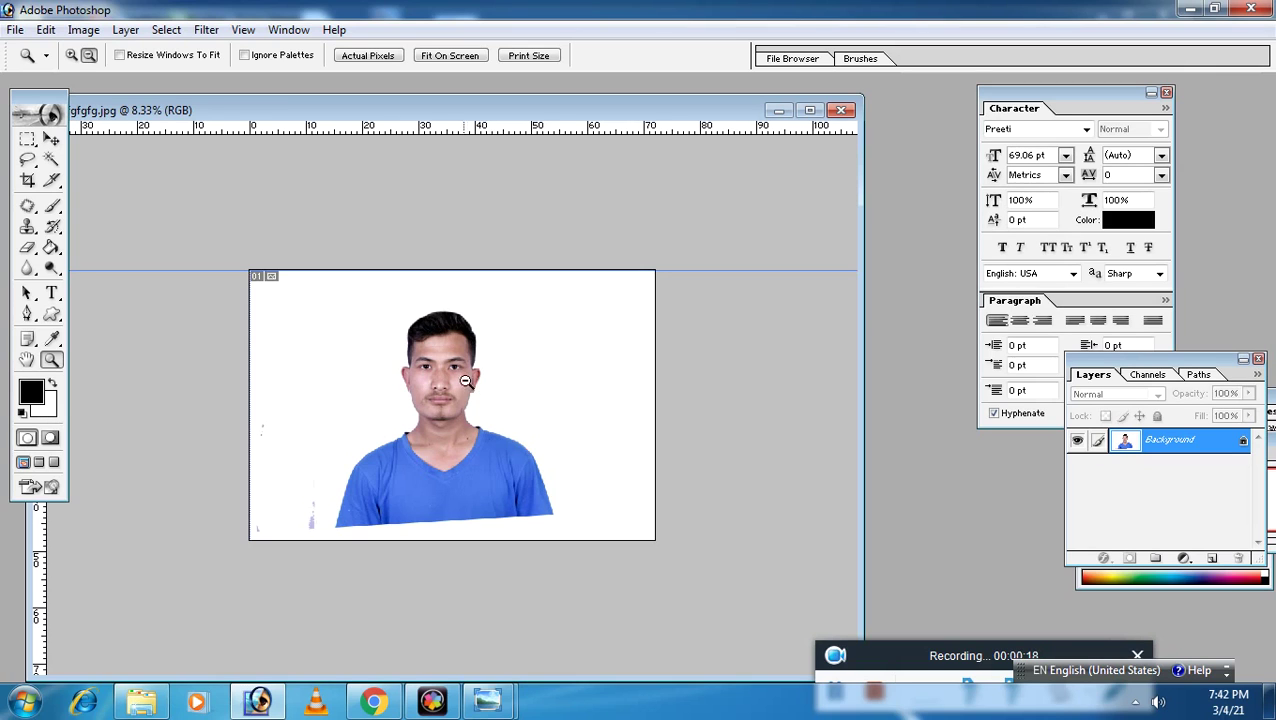
{"action": "left_click", "coordinate": [467, 383]}
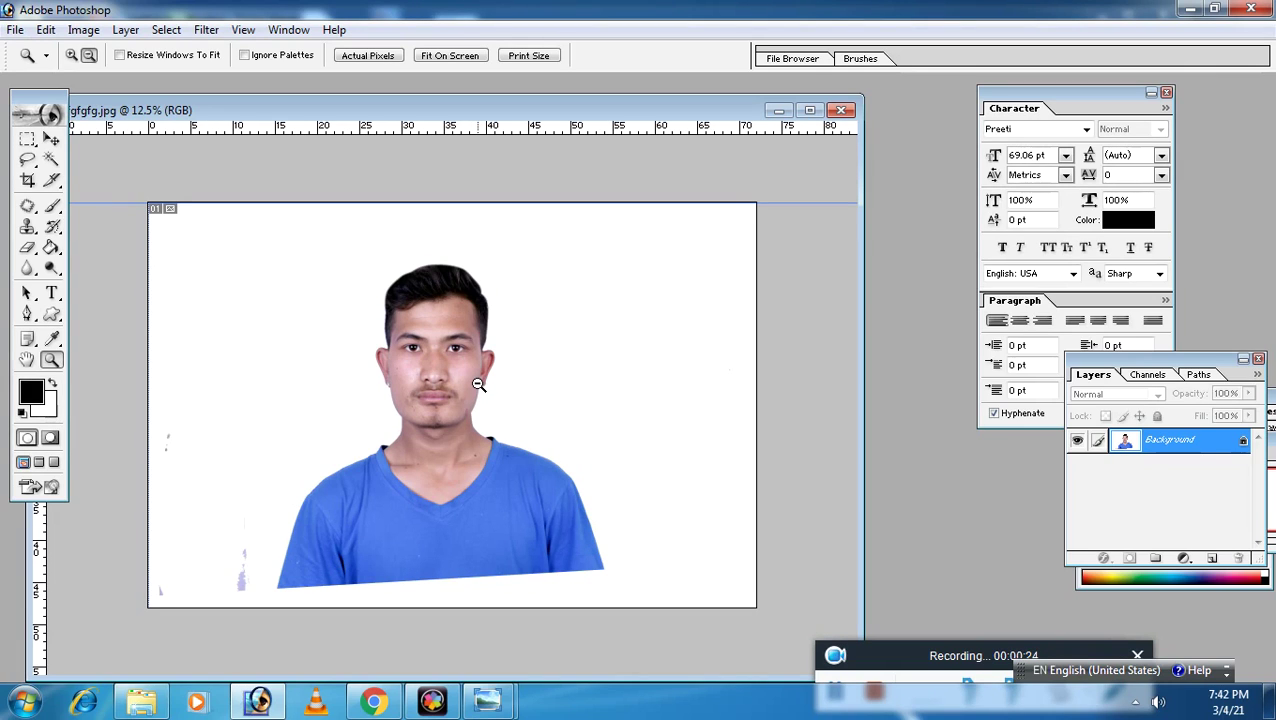
{"action": "mouse_move", "coordinate": [478, 380]}
{"action": "left_mouse_down"}
{"action": "mouse_move", "coordinate": [458, 377]}
{"action": "mouse_move", "coordinate": [476, 361]}
{"action": "left_mouse_up"}
{"action": "left_click", "coordinate": [473, 333]}
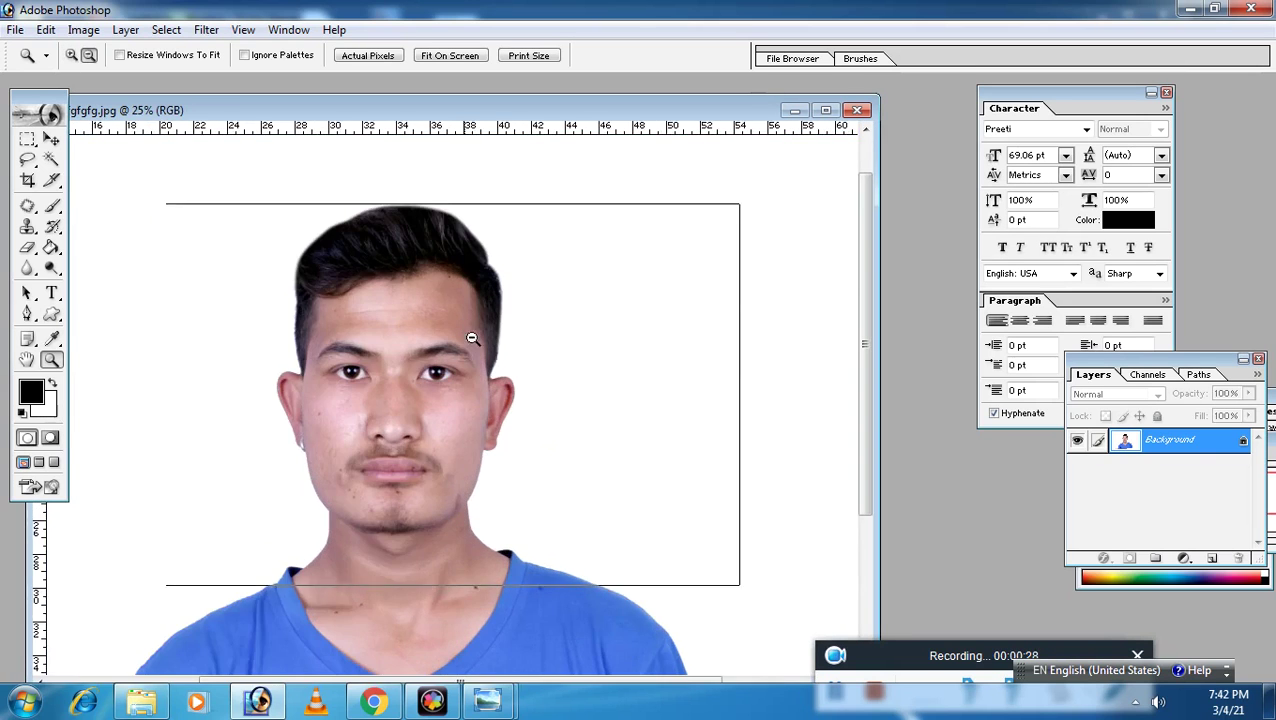
{"action": "left_click", "coordinate": [470, 314], "text": "alt"}
{"action": "left_click", "coordinate": [465, 330]}
{"action": "left_click", "coordinate": [456, 364], "text": "alt"}
Zoom in closer toward the top of the man's head.
{"action": "left_click", "coordinate": [52, 139]}
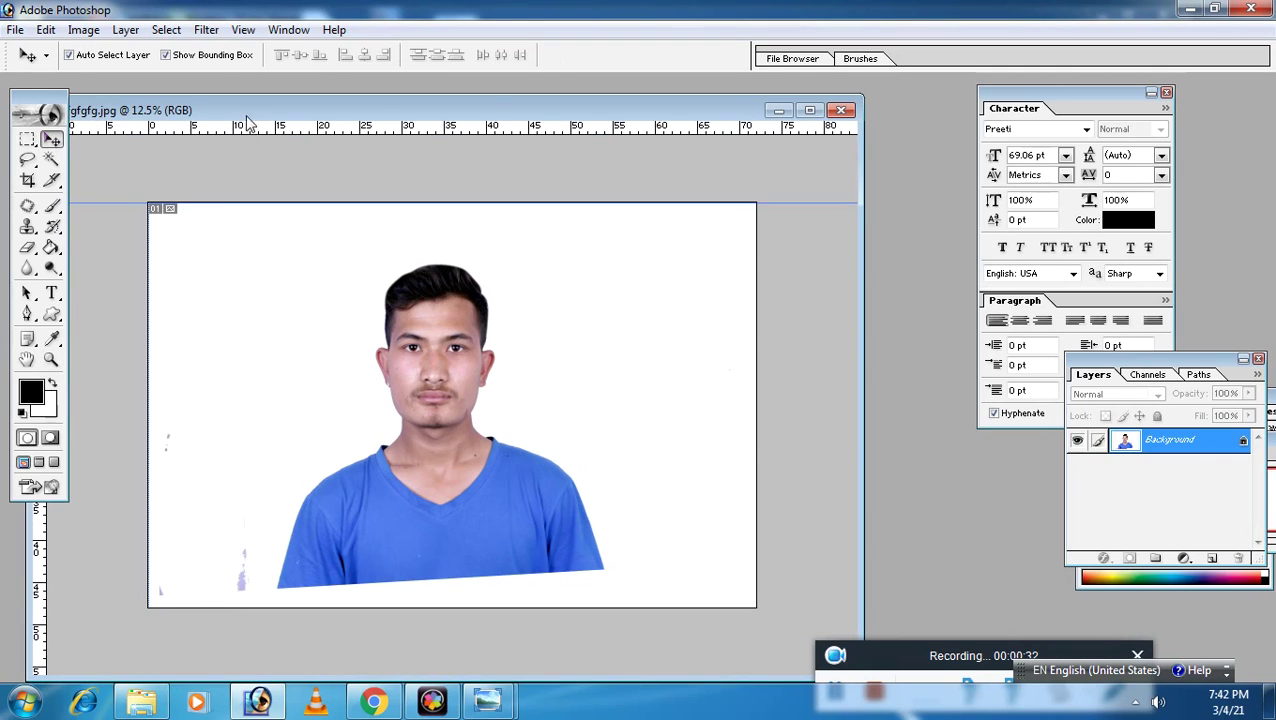
{"action": "left_click", "coordinate": [51, 359]}
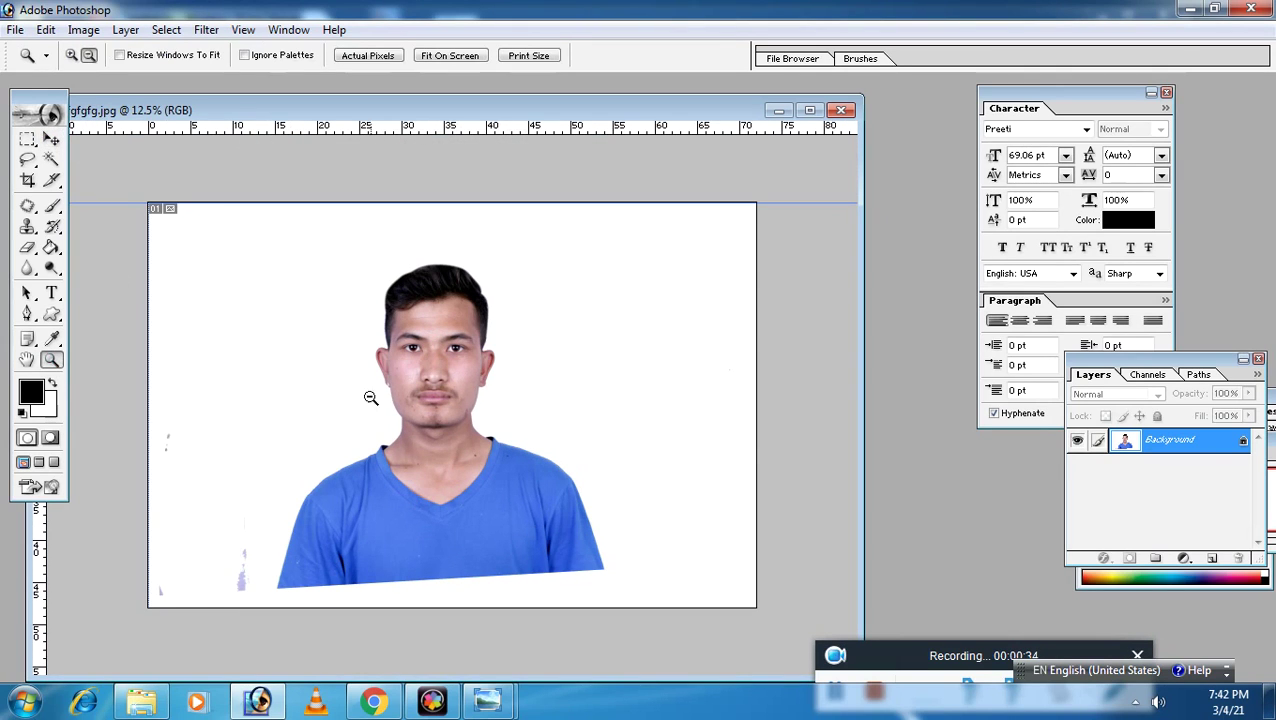
{"action": "left_click", "coordinate": [441, 244]}
{"action": "left_click", "coordinate": [403, 199]}
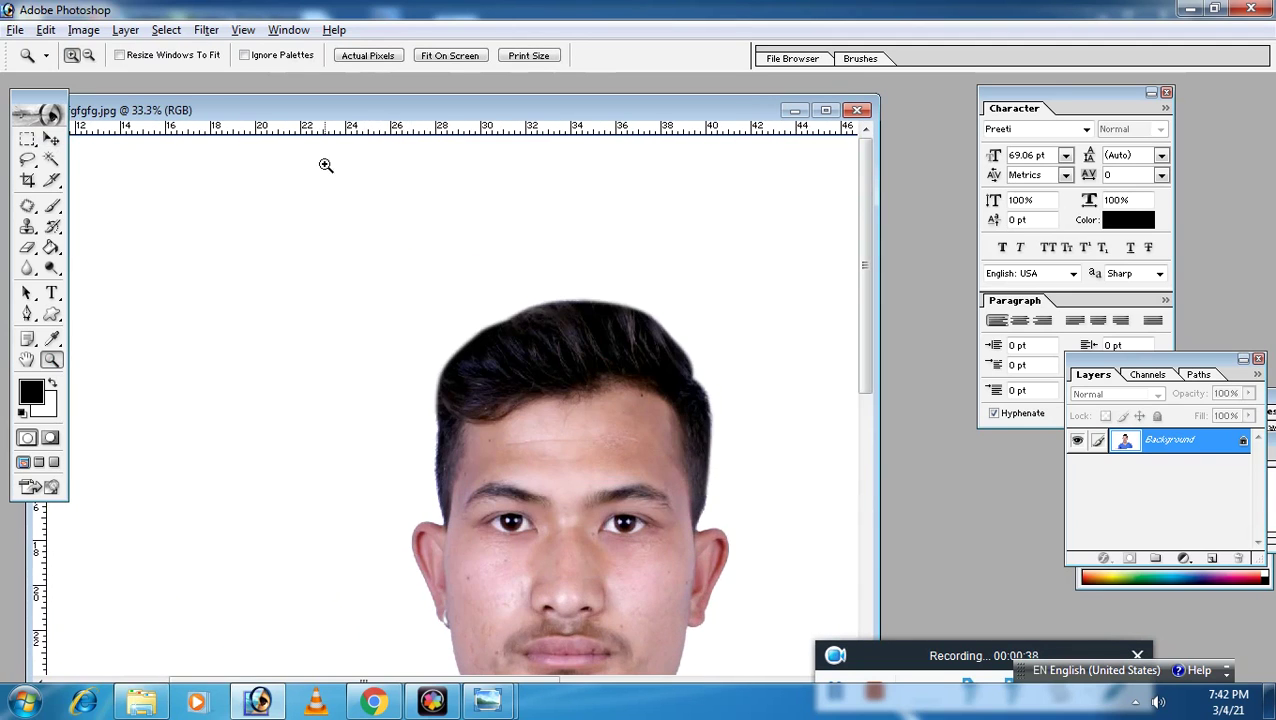
{"action": "left_click", "coordinate": [322, 164]}
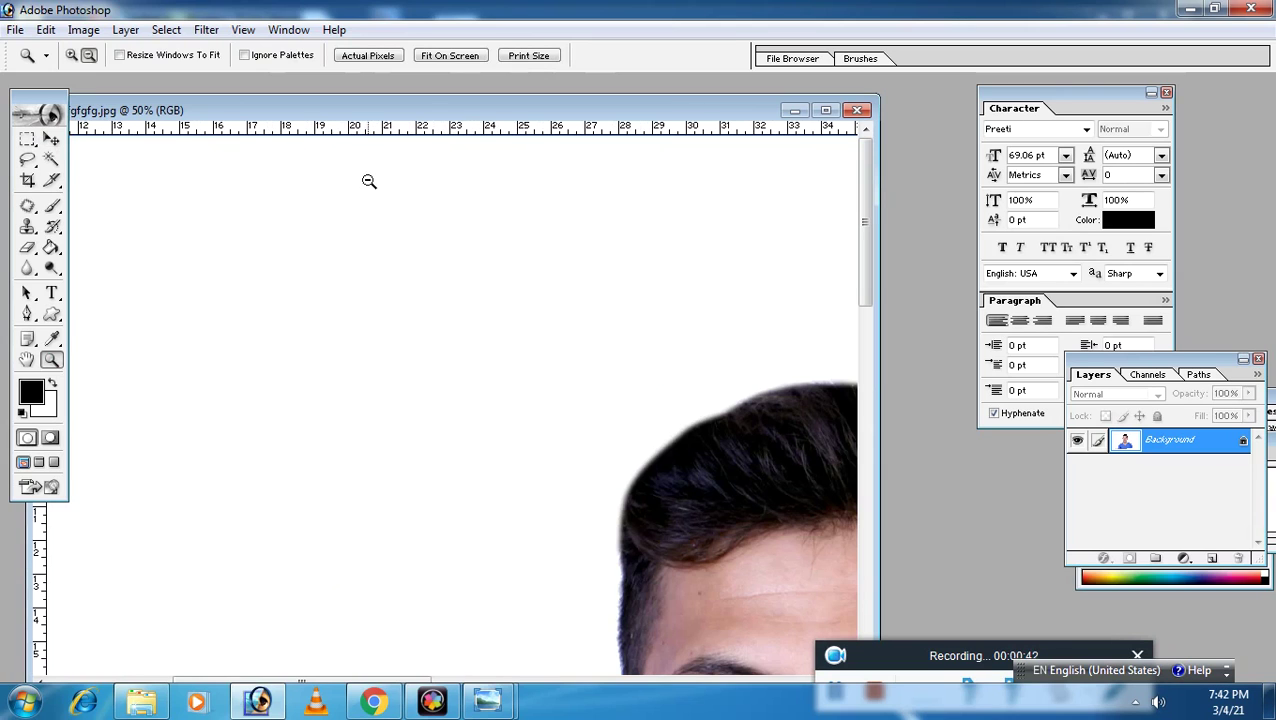
Turn the View rulers off and back on, then zoom out to show the face.
{"action": "left_click", "coordinate": [243, 30]}
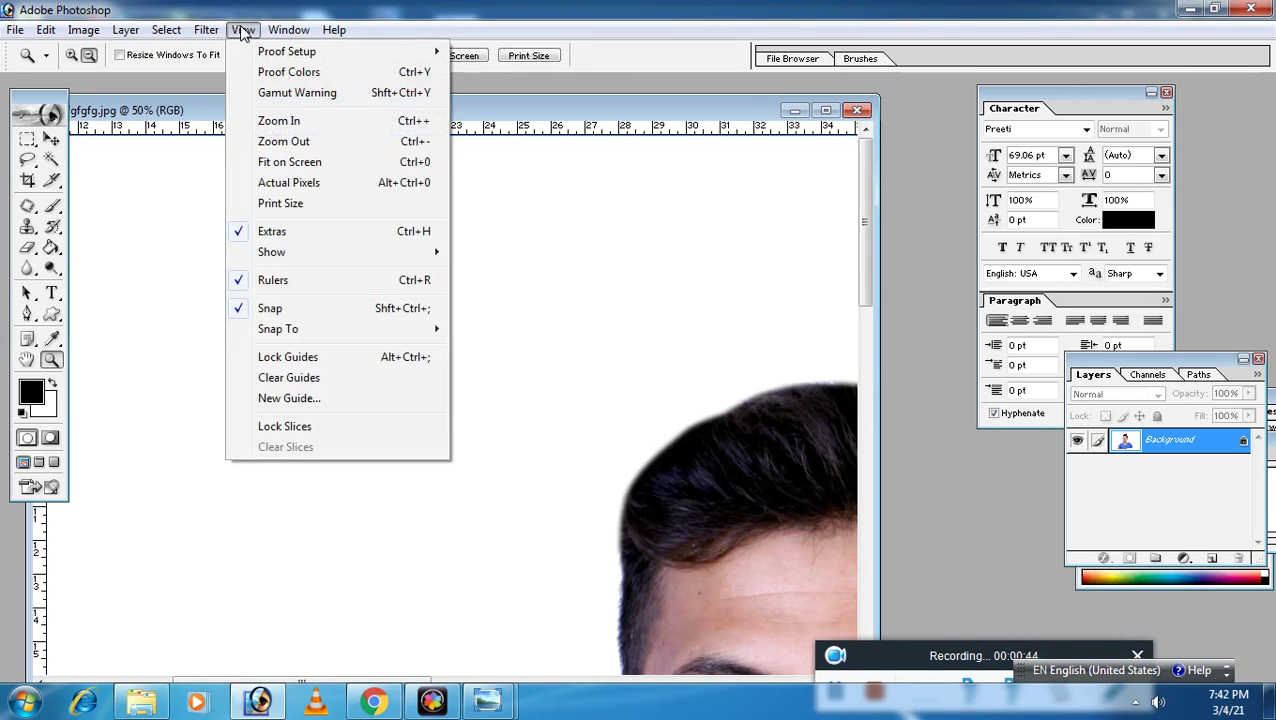
{"action": "left_click", "coordinate": [250, 283]}
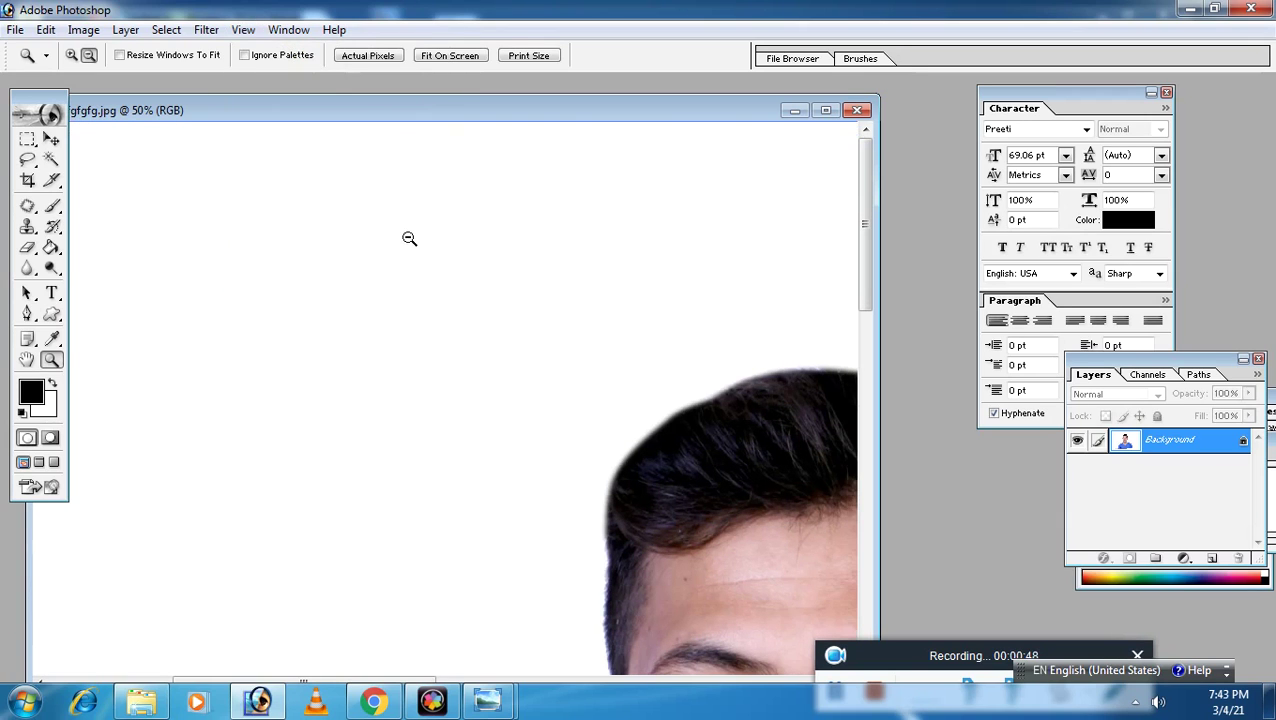
{"action": "left_click", "coordinate": [243, 30]}
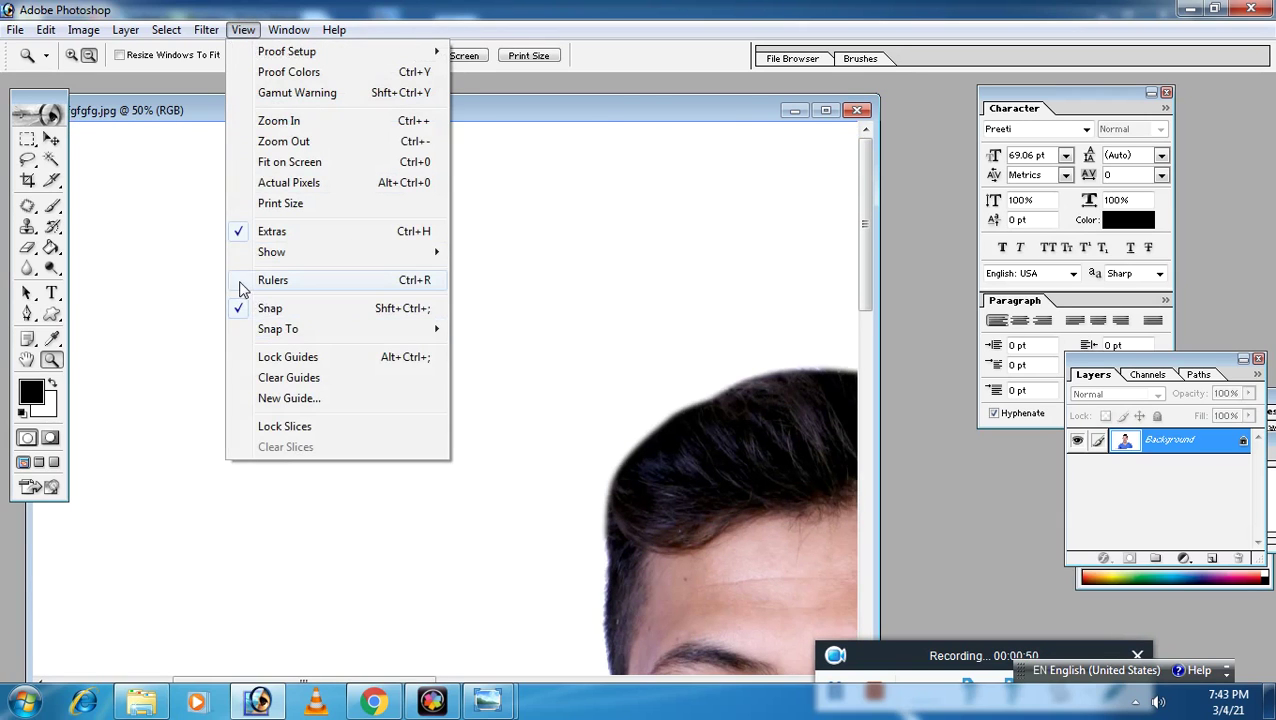
{"action": "left_click", "coordinate": [243, 288]}
{"action": "left_click", "coordinate": [370, 311], "text": "alt"}
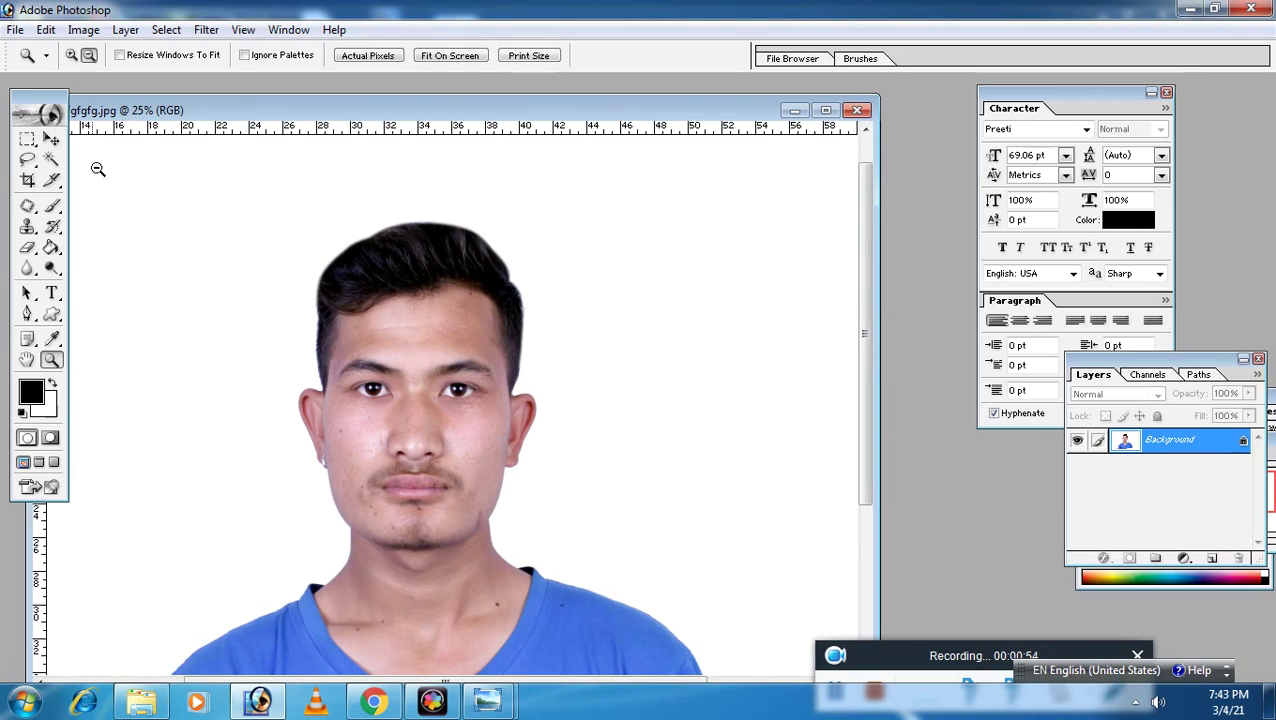
Drag a horizontal guide down from the top ruler, then zoom in to check it.
{"action": "left_click", "coordinate": [51, 140]}
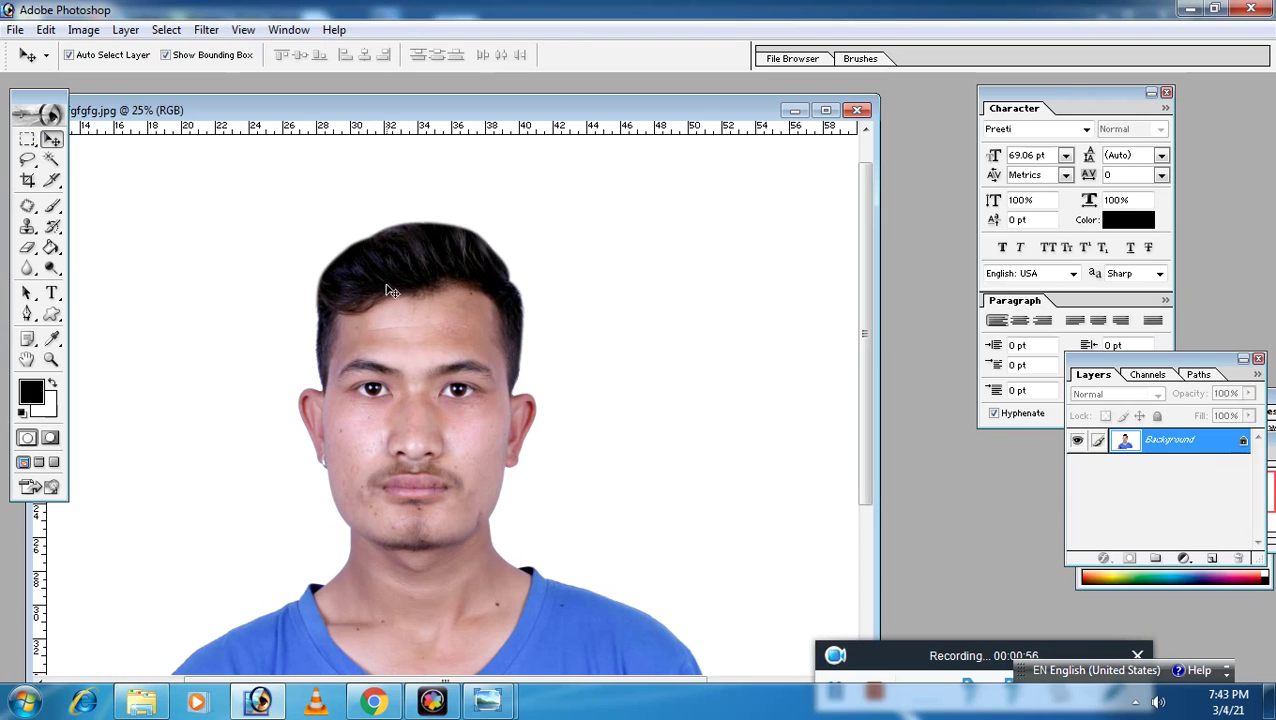
{"action": "left_click_drag", "start_coordinate": [390, 130], "coordinate": [435, 470]}
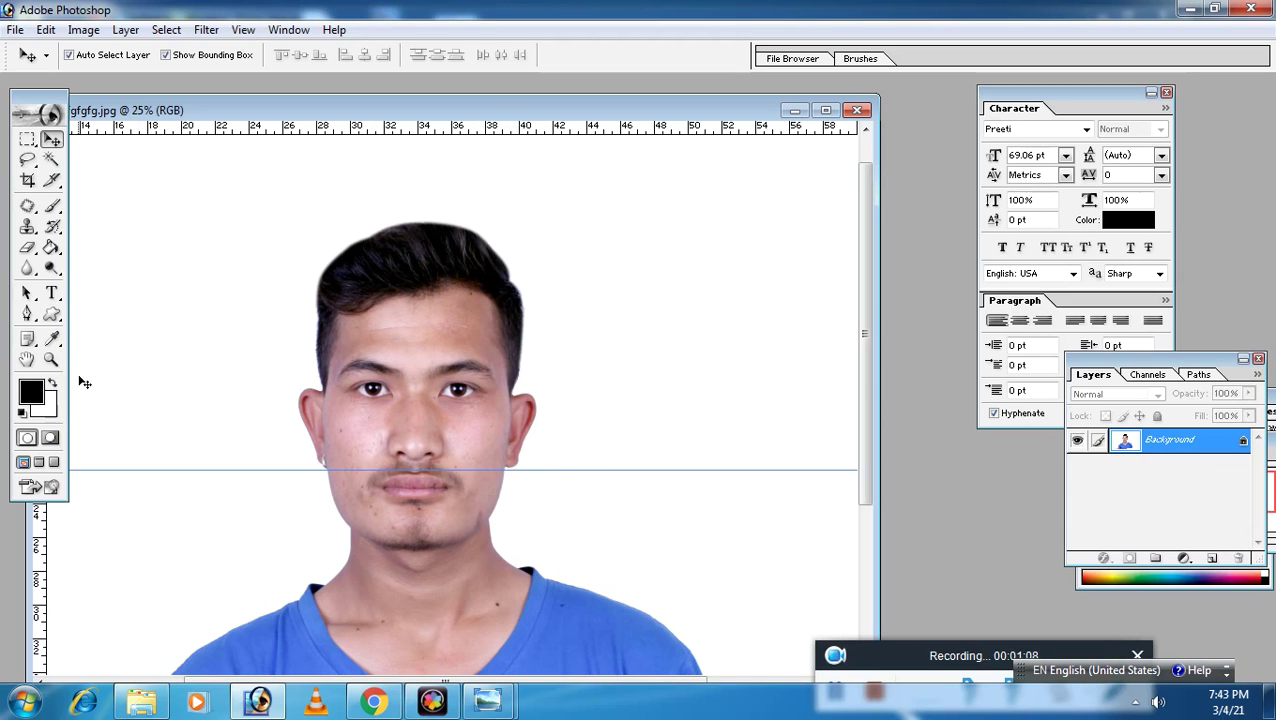
{"action": "key", "text": "z"}
{"action": "left_click_drag", "start_coordinate": [507, 445], "coordinate": [447, 362]}
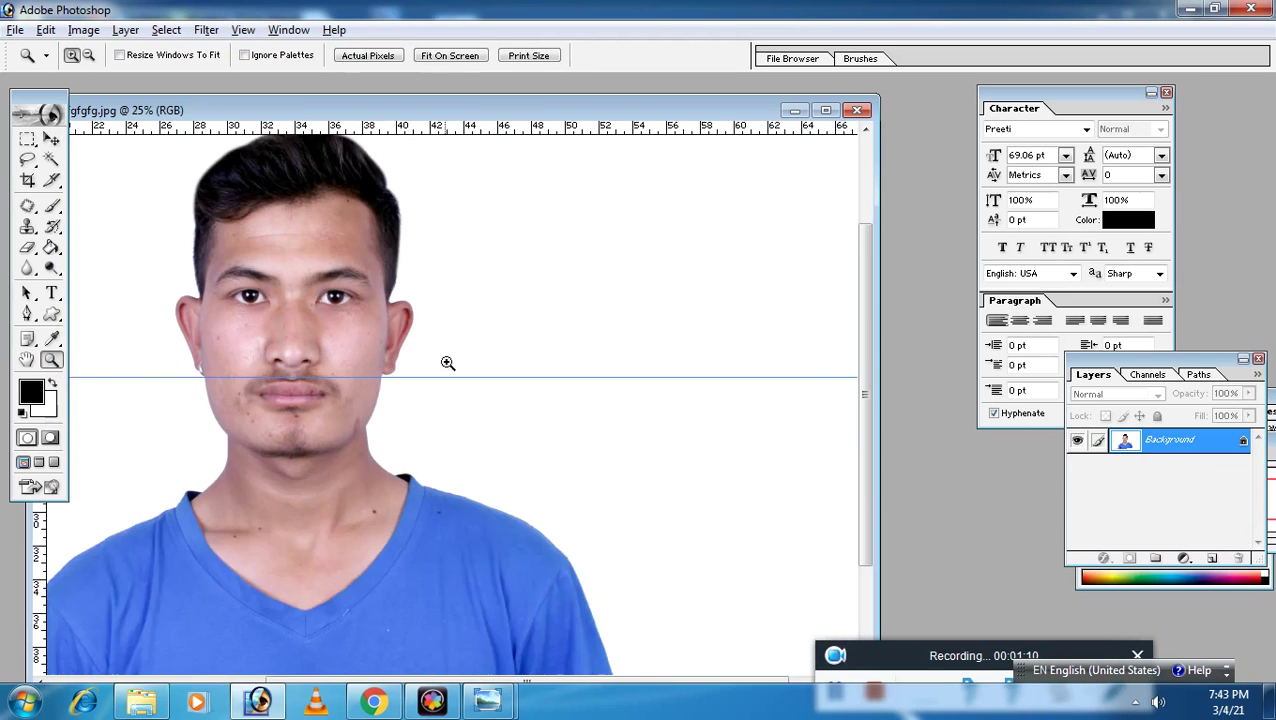
{"action": "left_click", "coordinate": [416, 384]}
{"action": "left_click", "coordinate": [416, 427]}
{"action": "left_click", "coordinate": [440, 470]}
{"action": "key", "text": "alt+space"}
{"action": "left_click_drag", "start_coordinate": [229, 483], "coordinate": [546, 480]}
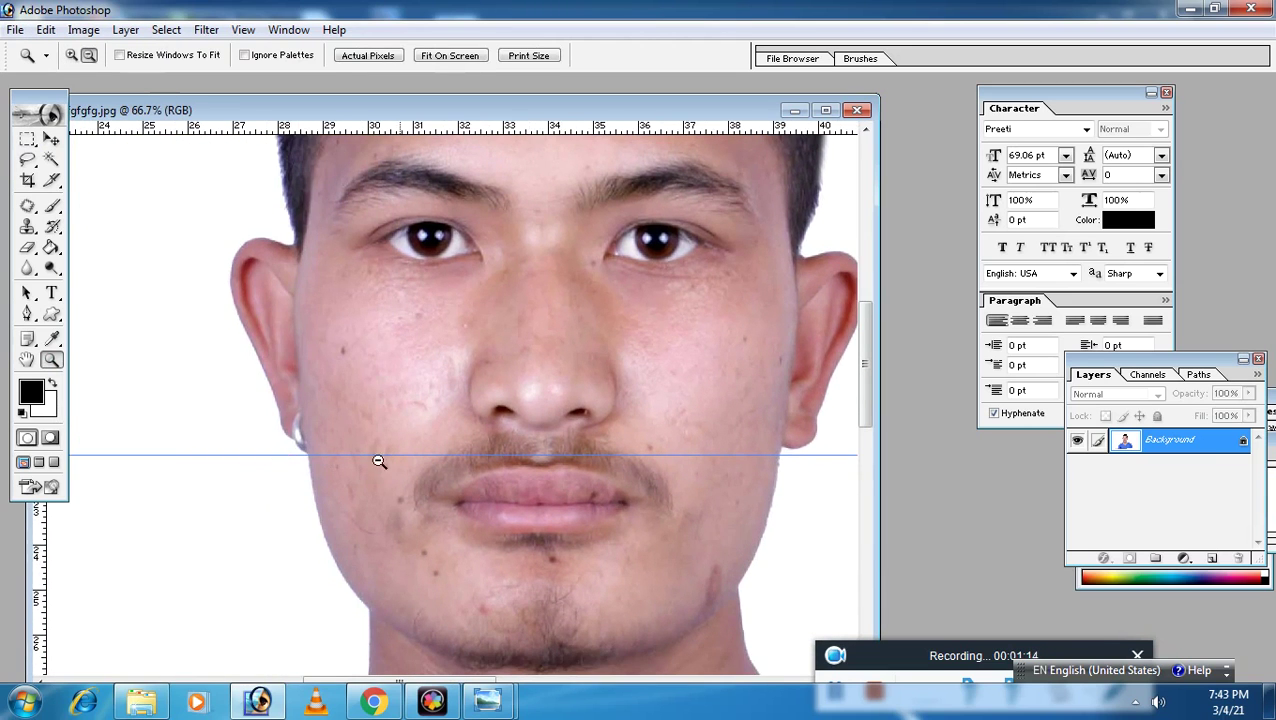
{"action": "left_click", "coordinate": [378, 461], "text": "alt"}
{"action": "left_click", "coordinate": [476, 416], "text": "alt"}
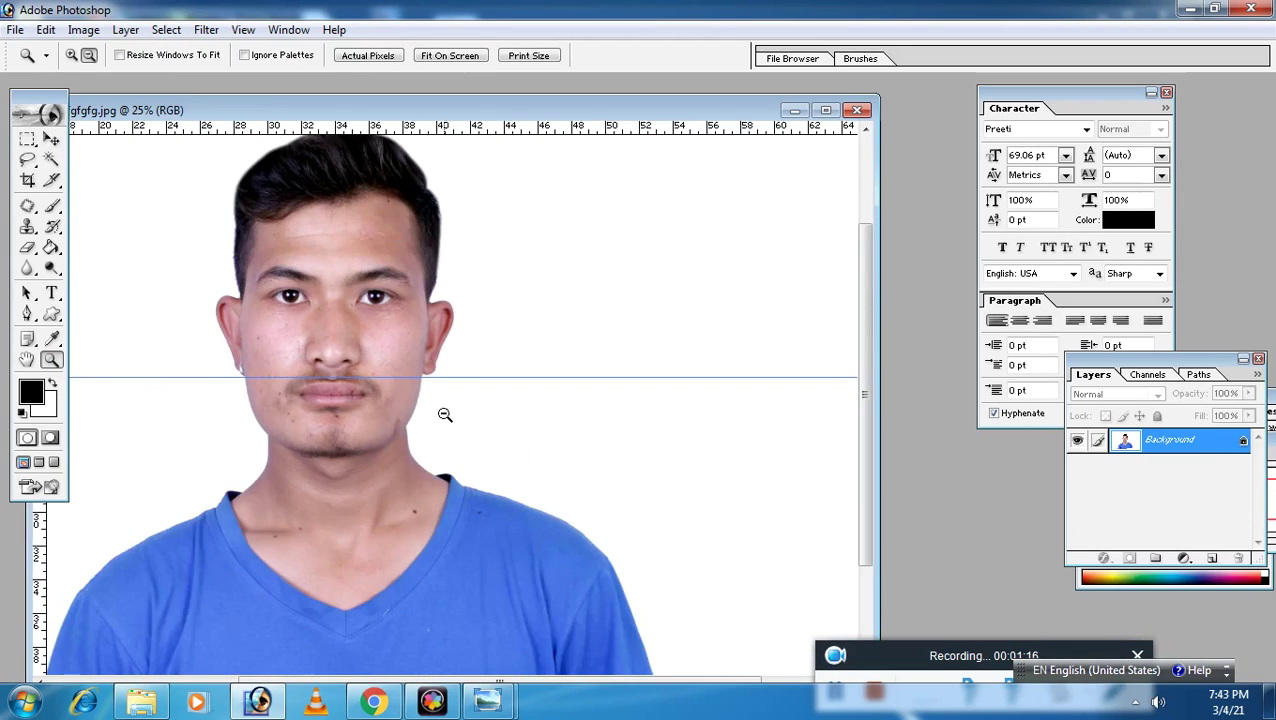
Zoom back out to the whole canvas and move the Layers panel further left.
{"action": "left_click", "coordinate": [51, 141]}
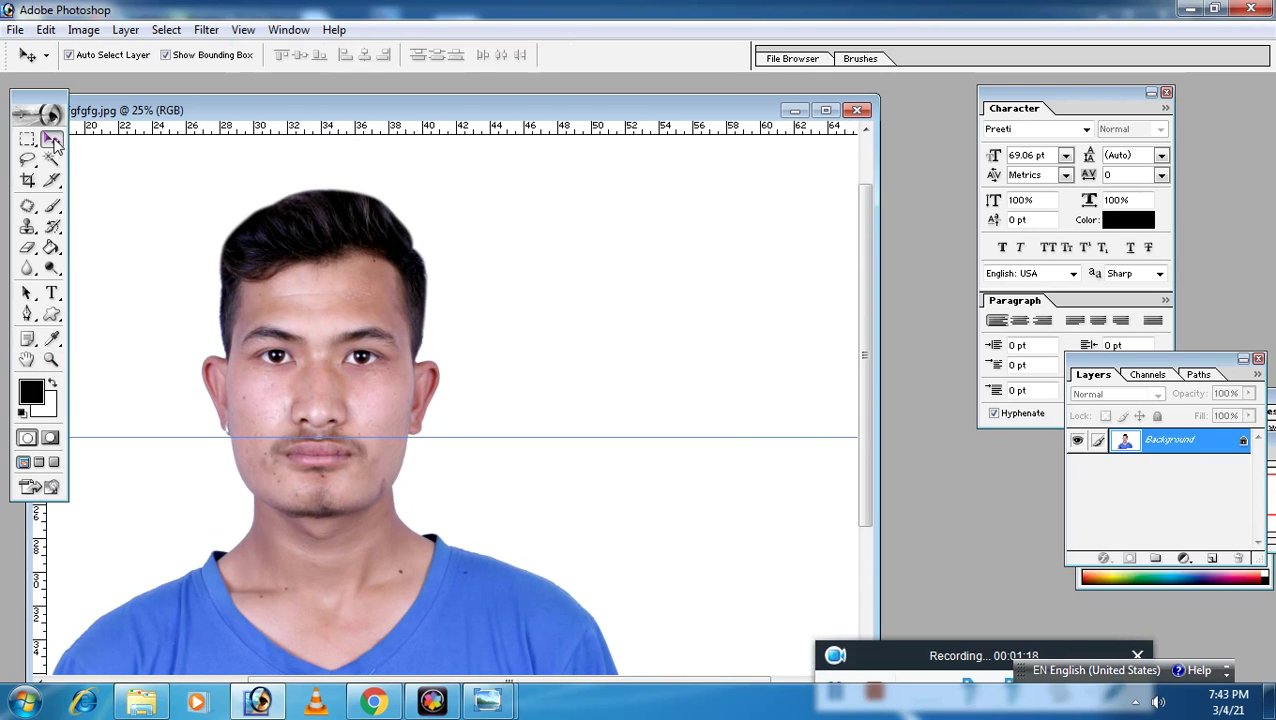
{"action": "left_click", "coordinate": [51, 360]}
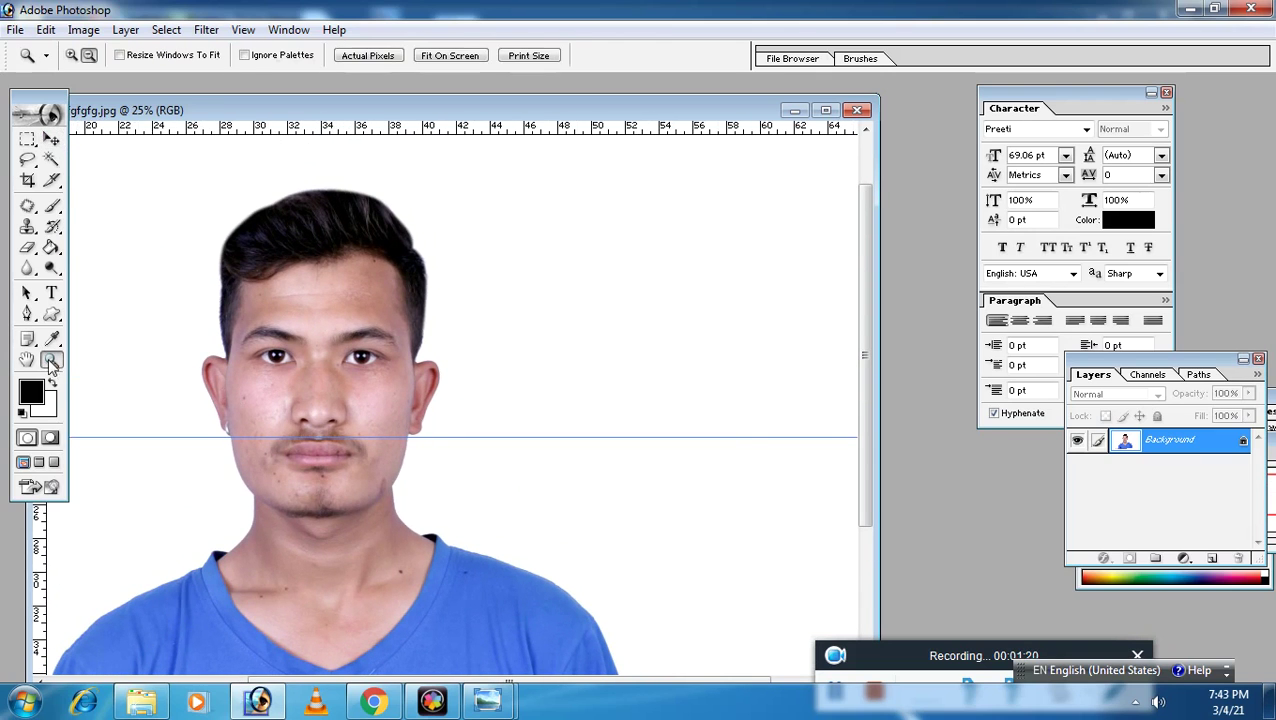
{"action": "left_click", "coordinate": [452, 368], "text": "alt"}
{"action": "left_click", "coordinate": [452, 368], "text": "alt"}
{"action": "left_click", "coordinate": [51, 141]}
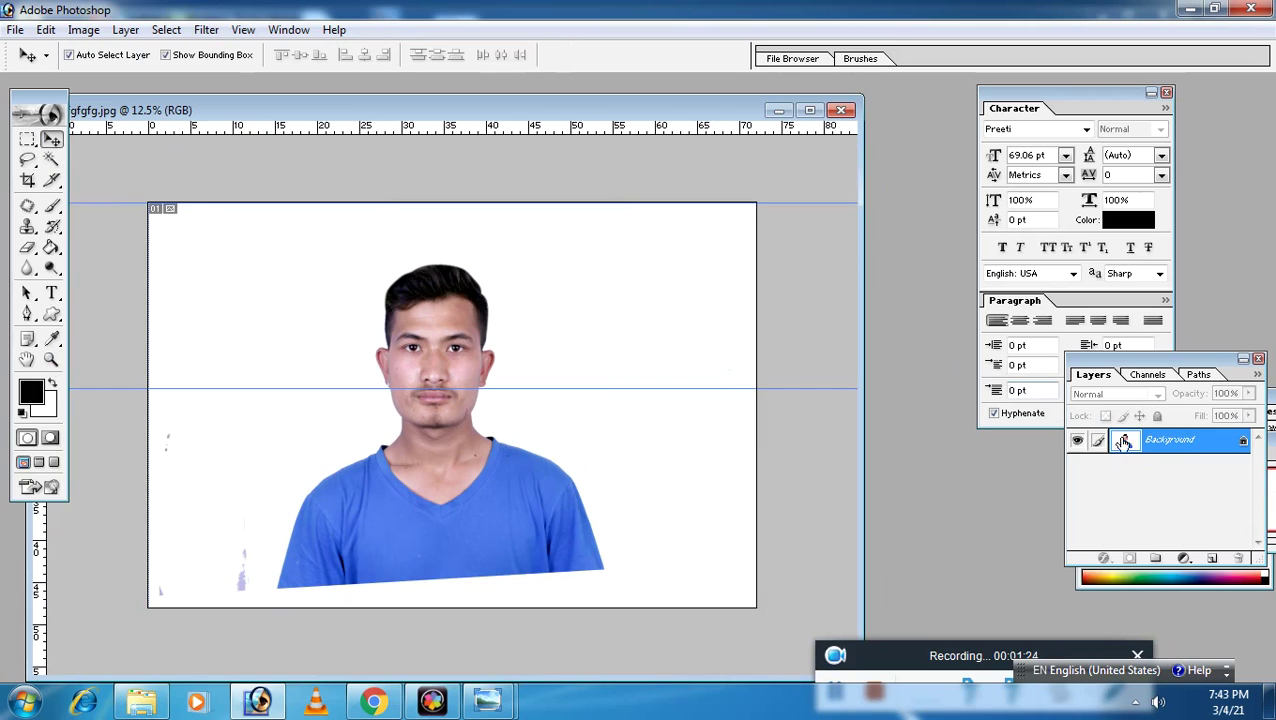
{"action": "left_click_drag", "start_coordinate": [1140, 368], "coordinate": [1047, 373]}
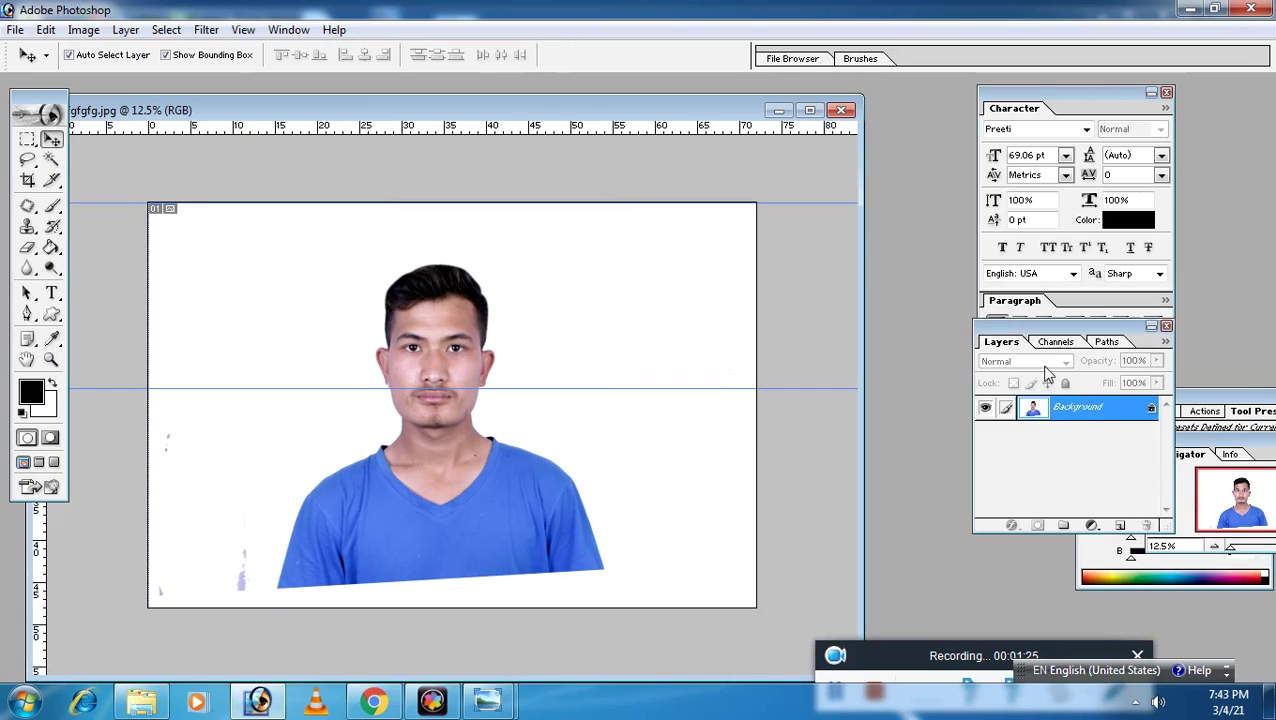
{"action": "double_click", "coordinate": [1090, 410]}
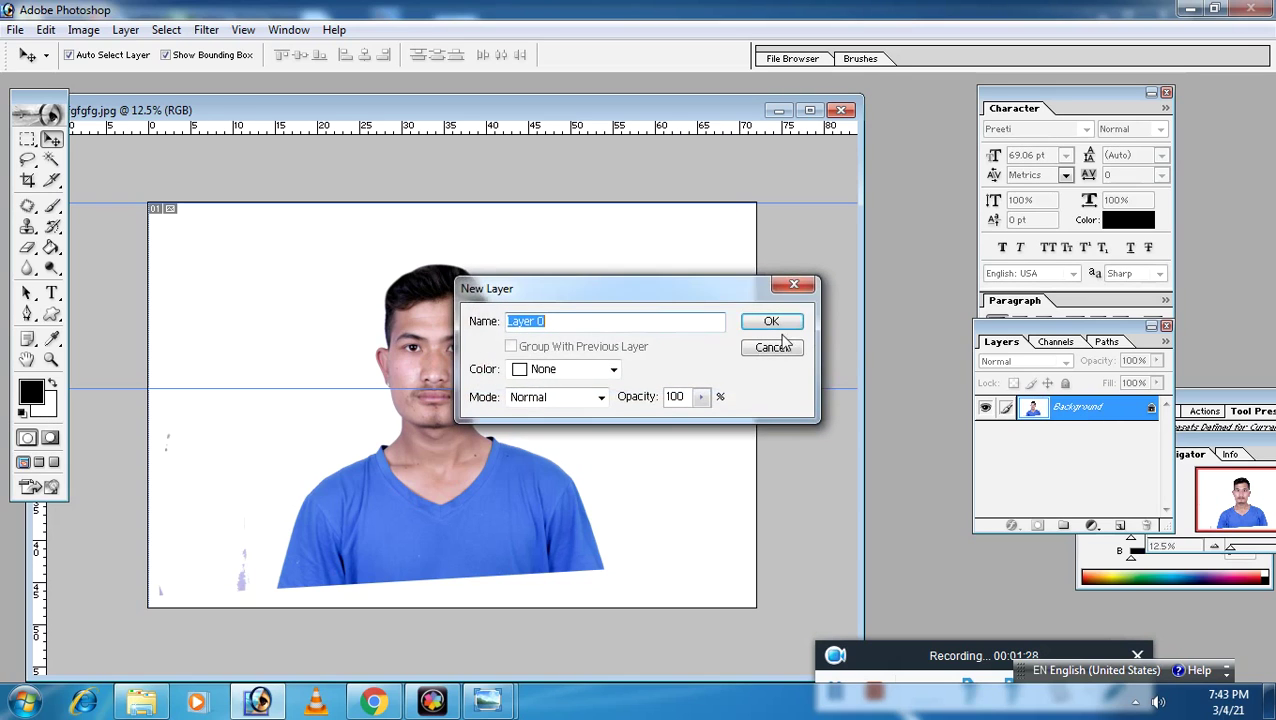
{"action": "left_click", "coordinate": [765, 323]}
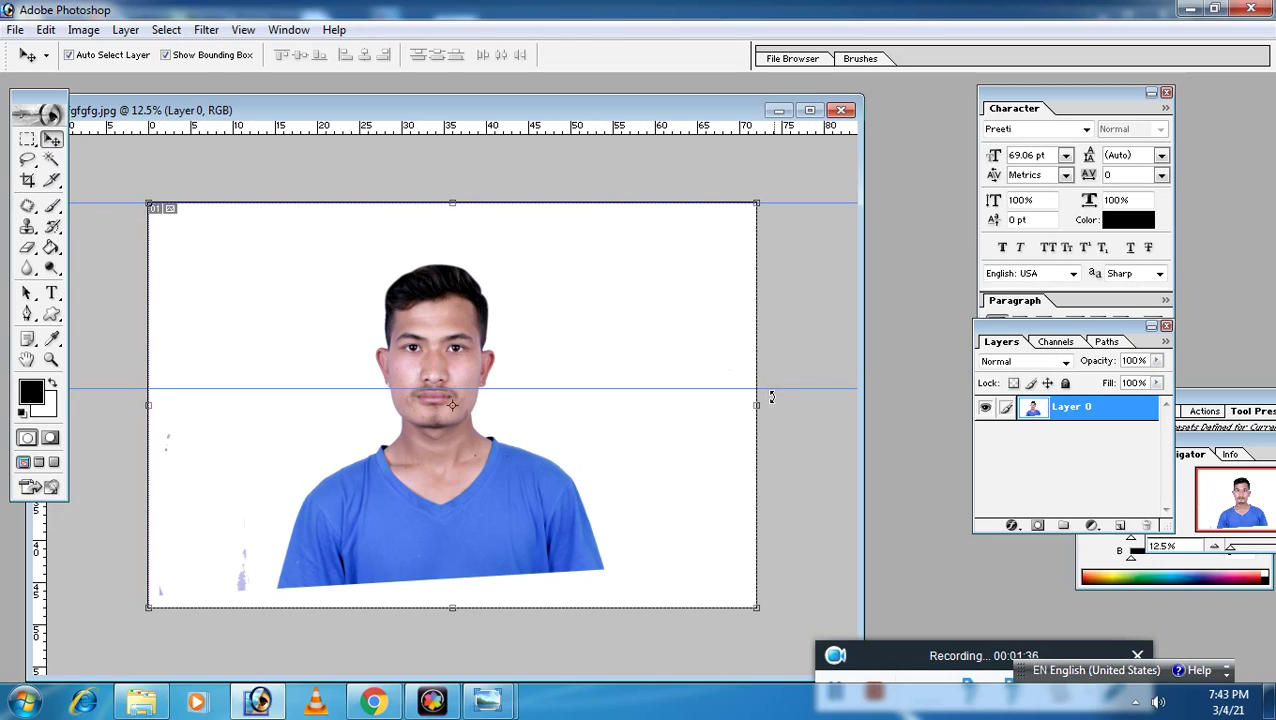
{"action": "left_click_drag", "start_coordinate": [771, 397], "coordinate": [774, 406]}
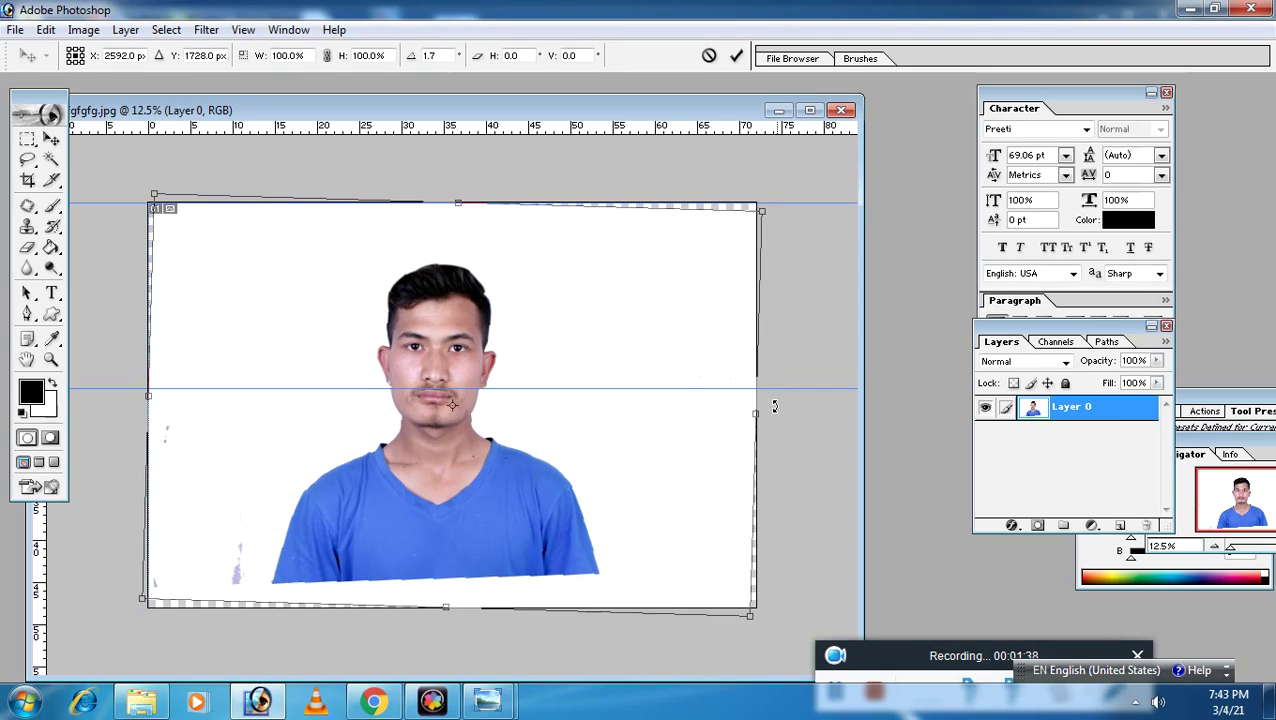
{"action": "key", "text": "Return"}
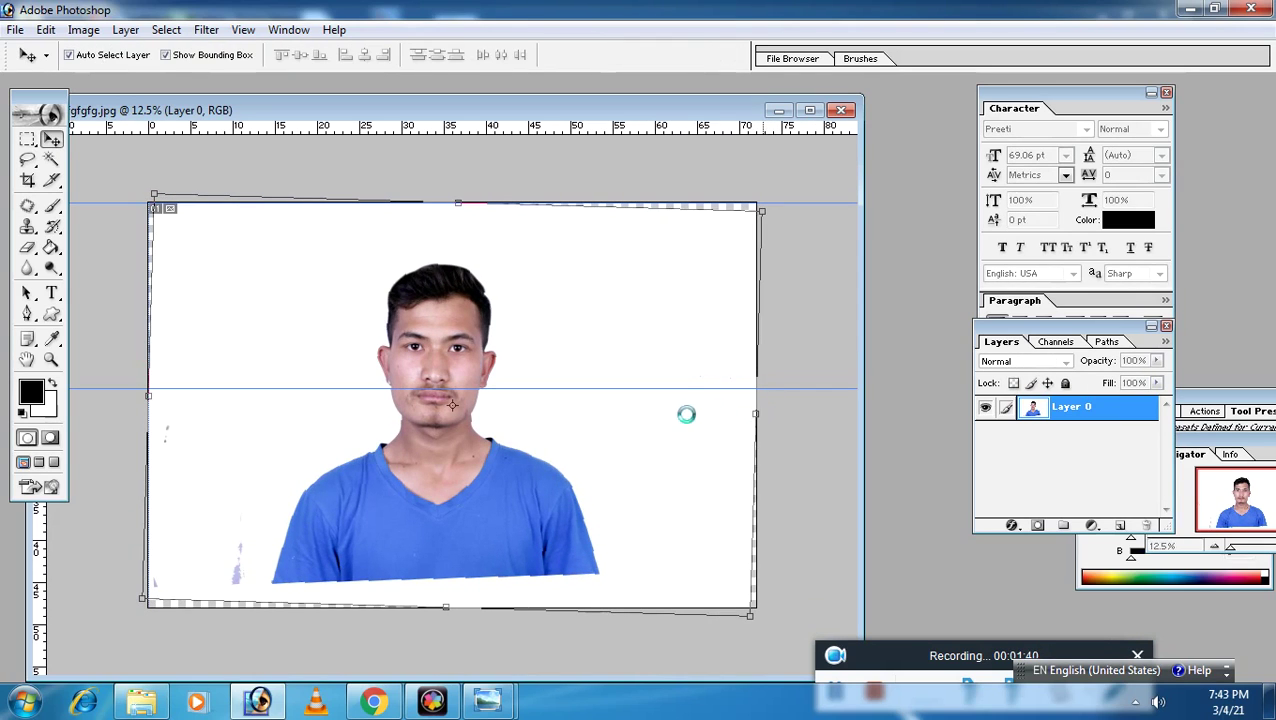
{"action": "left_click_drag", "start_coordinate": [631, 386], "coordinate": [600, 170]}
{"action": "left_click", "coordinate": [51, 360]}
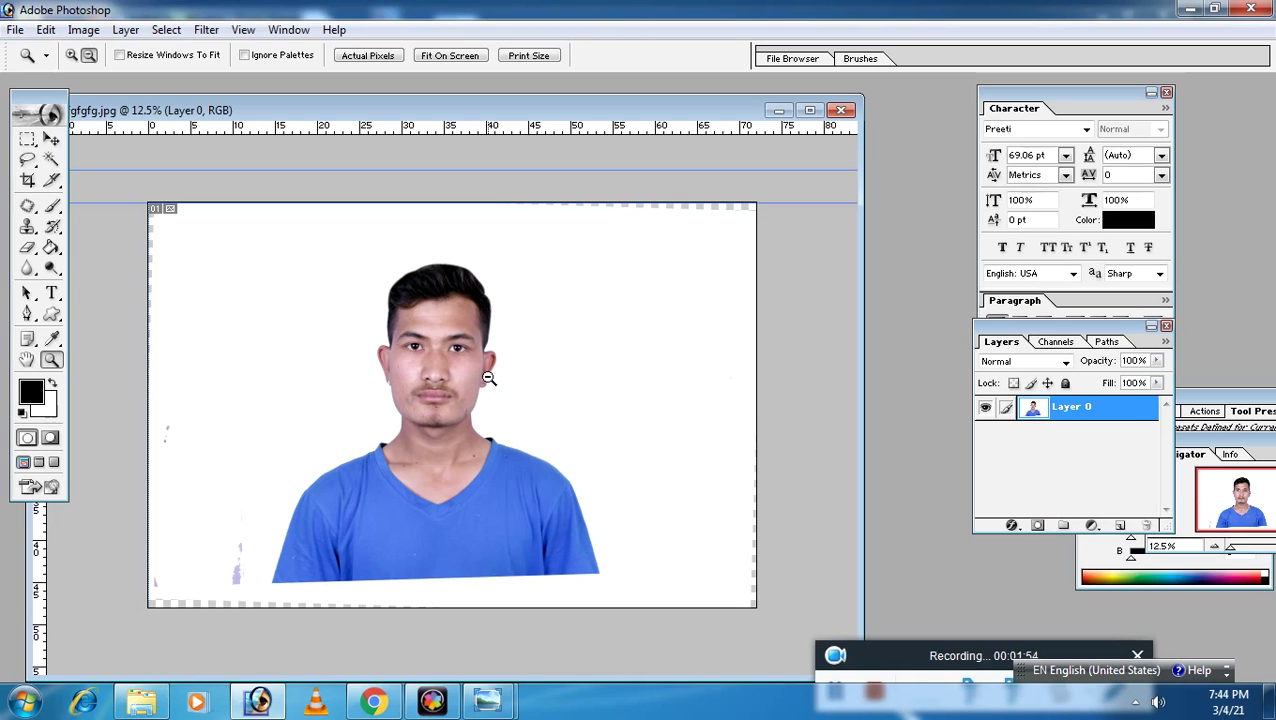
{"action": "left_click", "coordinate": [478, 378]}
{"action": "left_click", "coordinate": [481, 378], "text": "alt"}
{"action": "left_click", "coordinate": [481, 374], "text": "alt"}
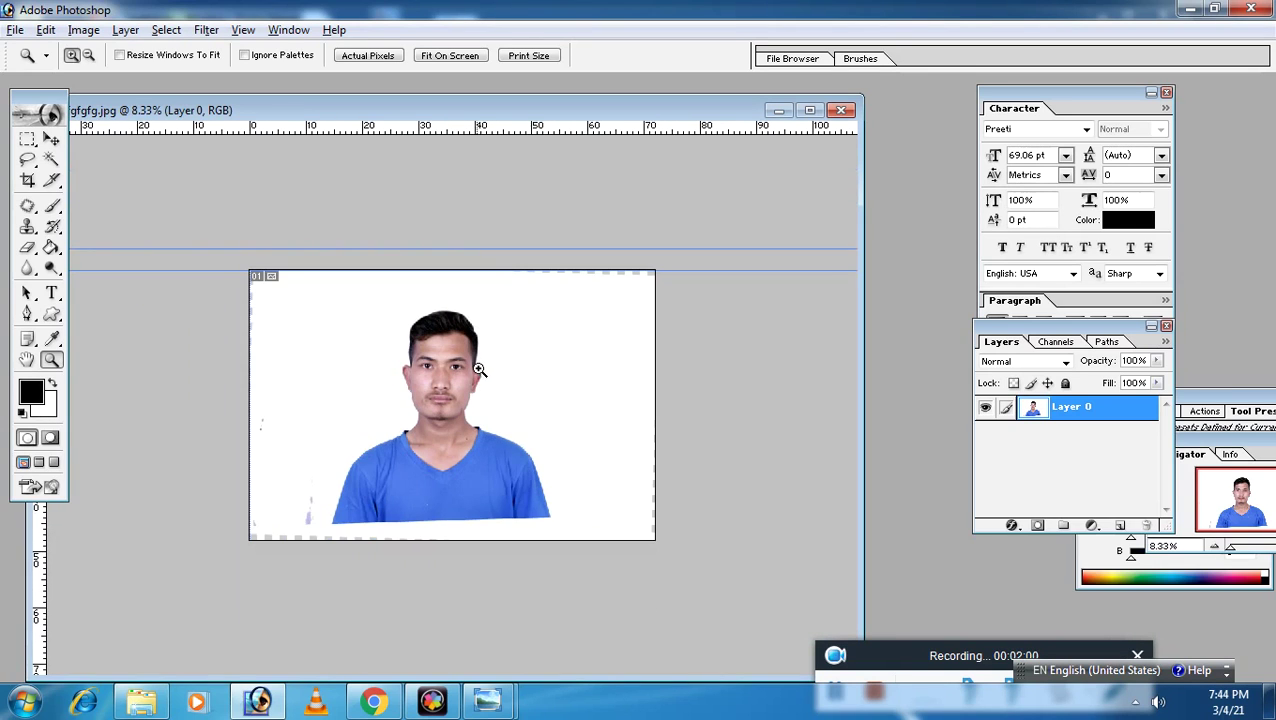
{"action": "left_click", "coordinate": [481, 380]}
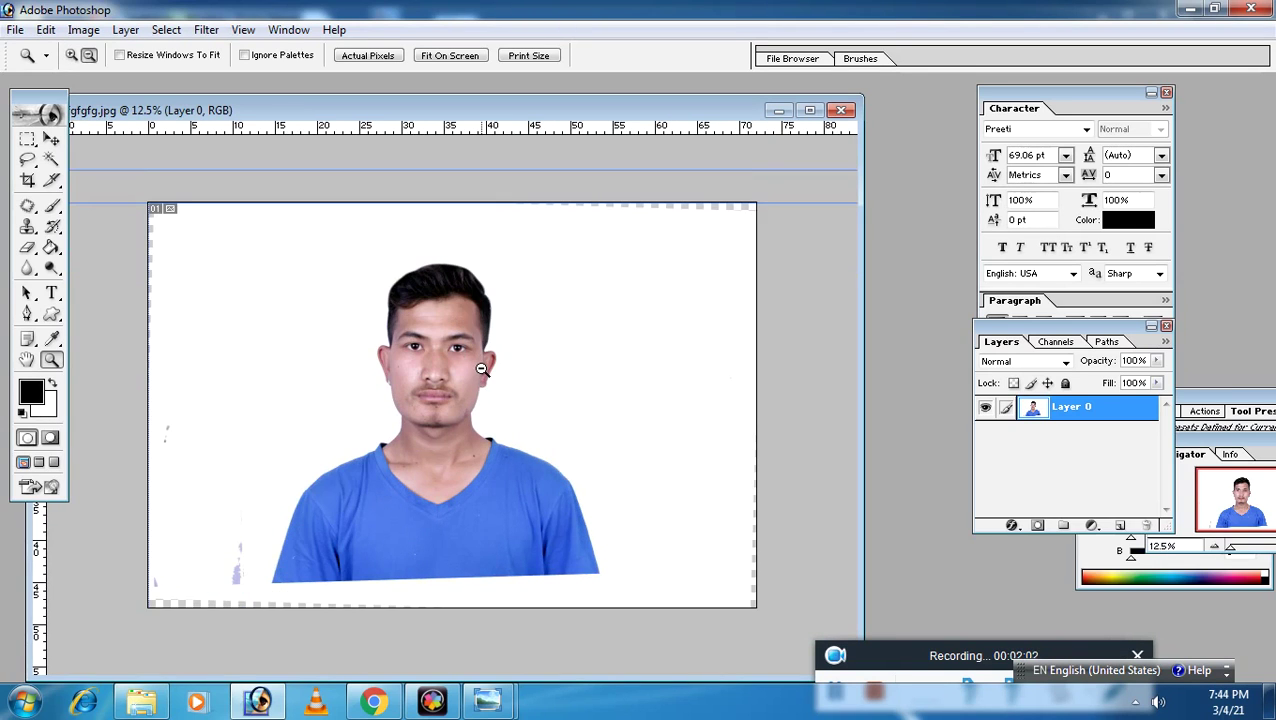
{"action": "left_click", "coordinate": [481, 372], "text": "alt"}
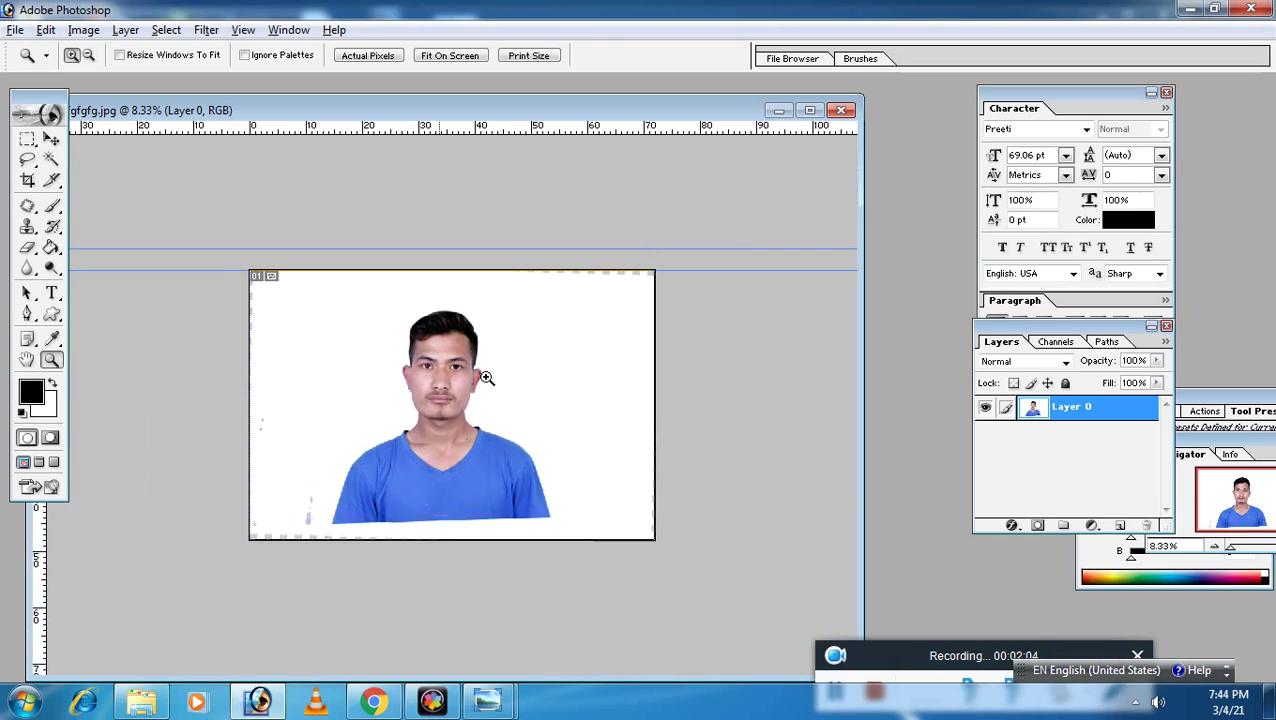
{"action": "left_click", "coordinate": [535, 320]}
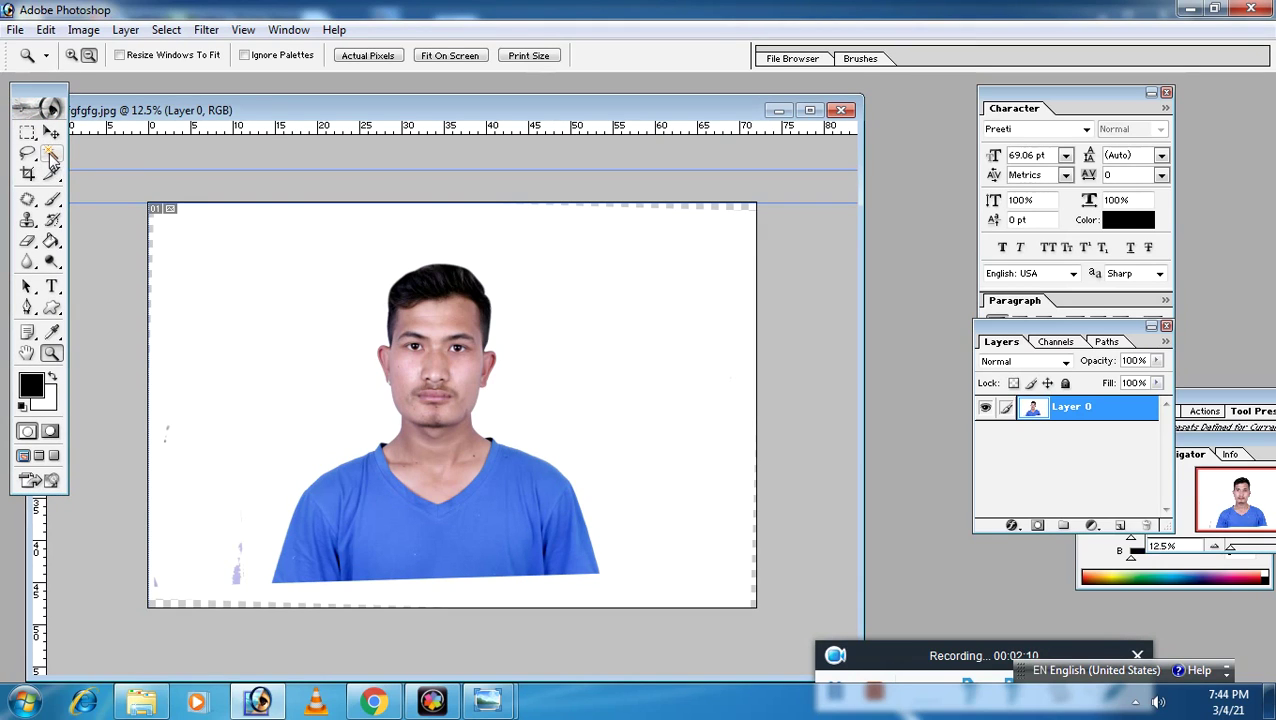
Select the white background with the Magic Wand and fill it cyan.
{"action": "left_click", "coordinate": [52, 156]}
{"action": "left_click", "coordinate": [277, 401]}
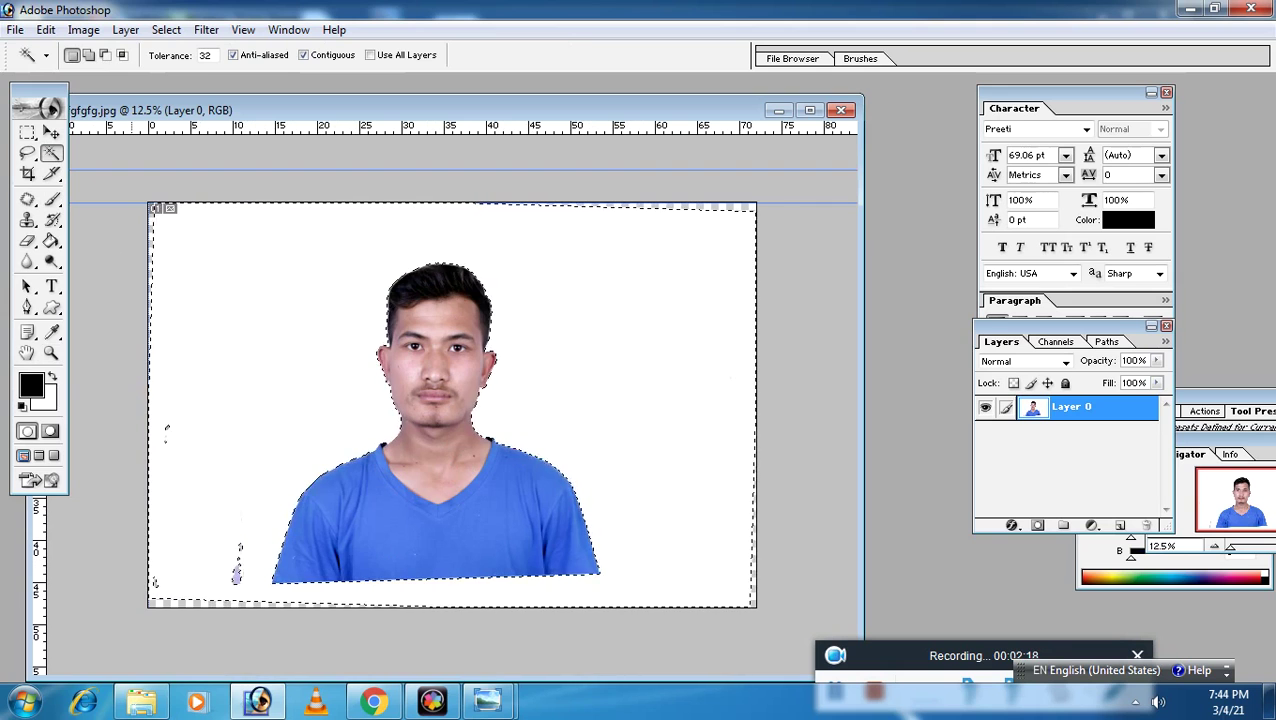
{"action": "left_click", "coordinate": [31, 388]}
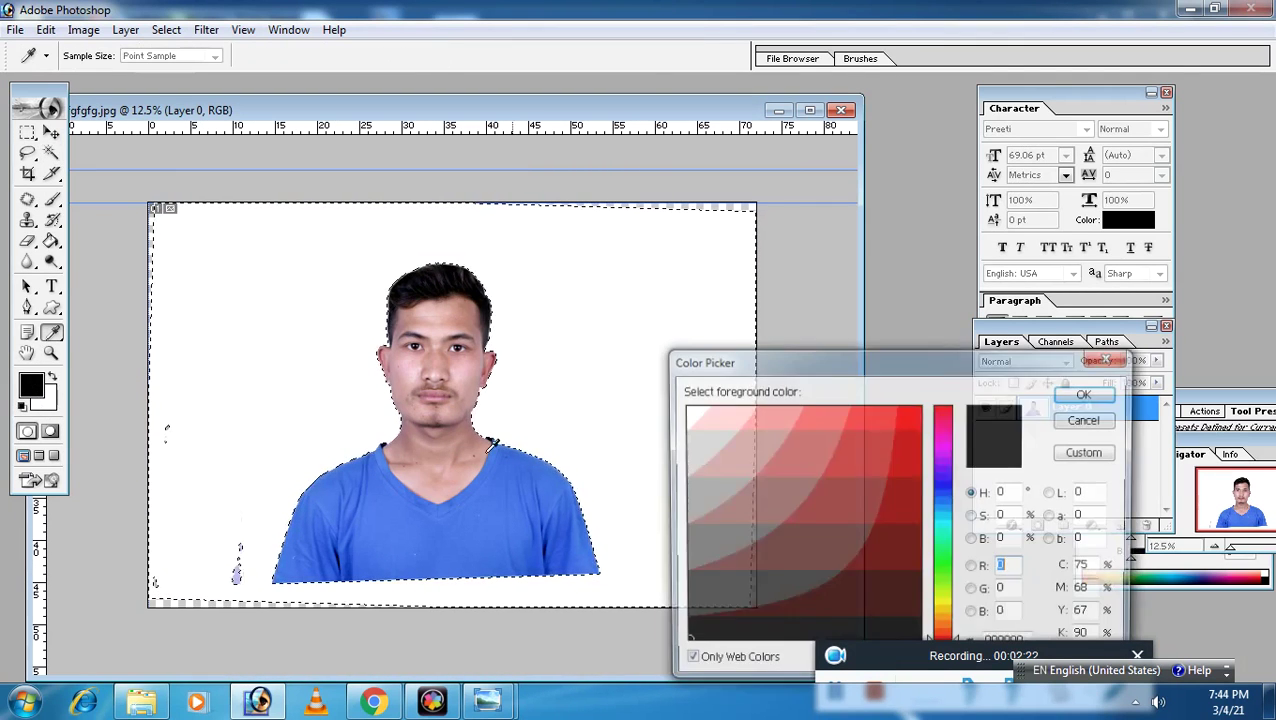
{"action": "left_click", "coordinate": [818, 423]}
{"action": "left_click", "coordinate": [944, 521]}
{"action": "left_click", "coordinate": [944, 532]}
{"action": "left_click", "coordinate": [1087, 393]}
{"action": "left_click", "coordinate": [51, 242]}
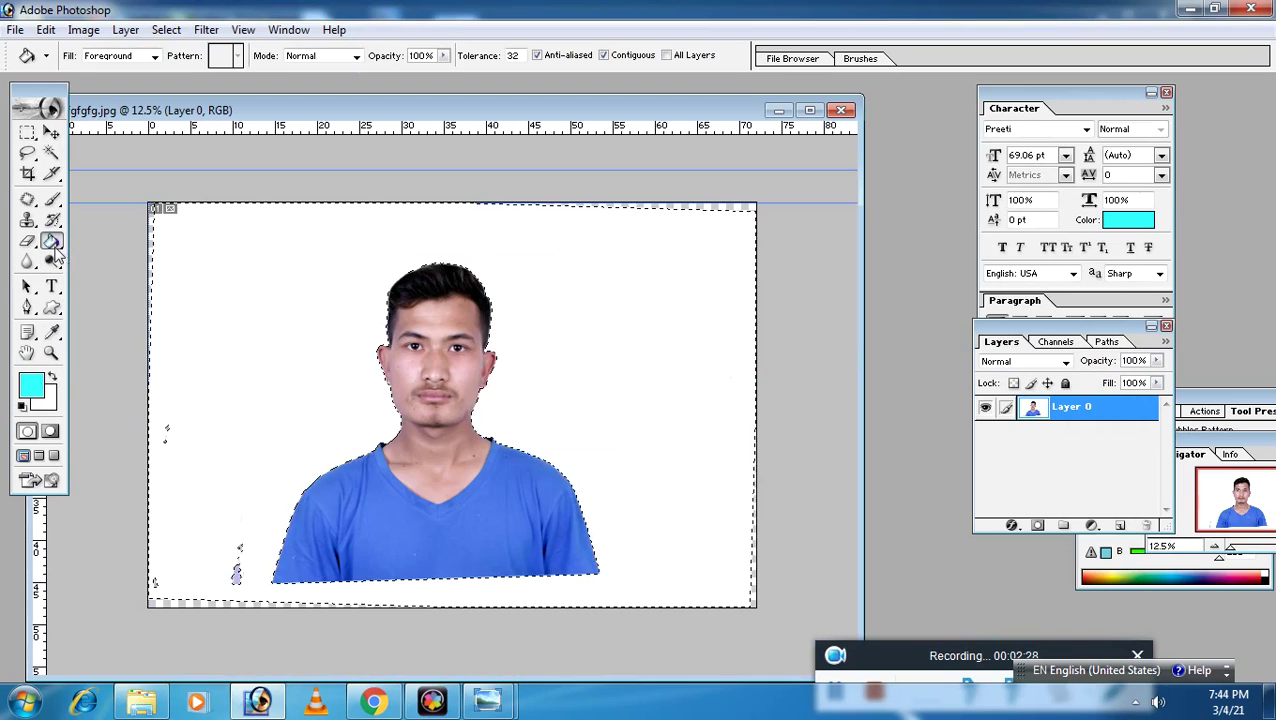
{"action": "left_click", "coordinate": [245, 328]}
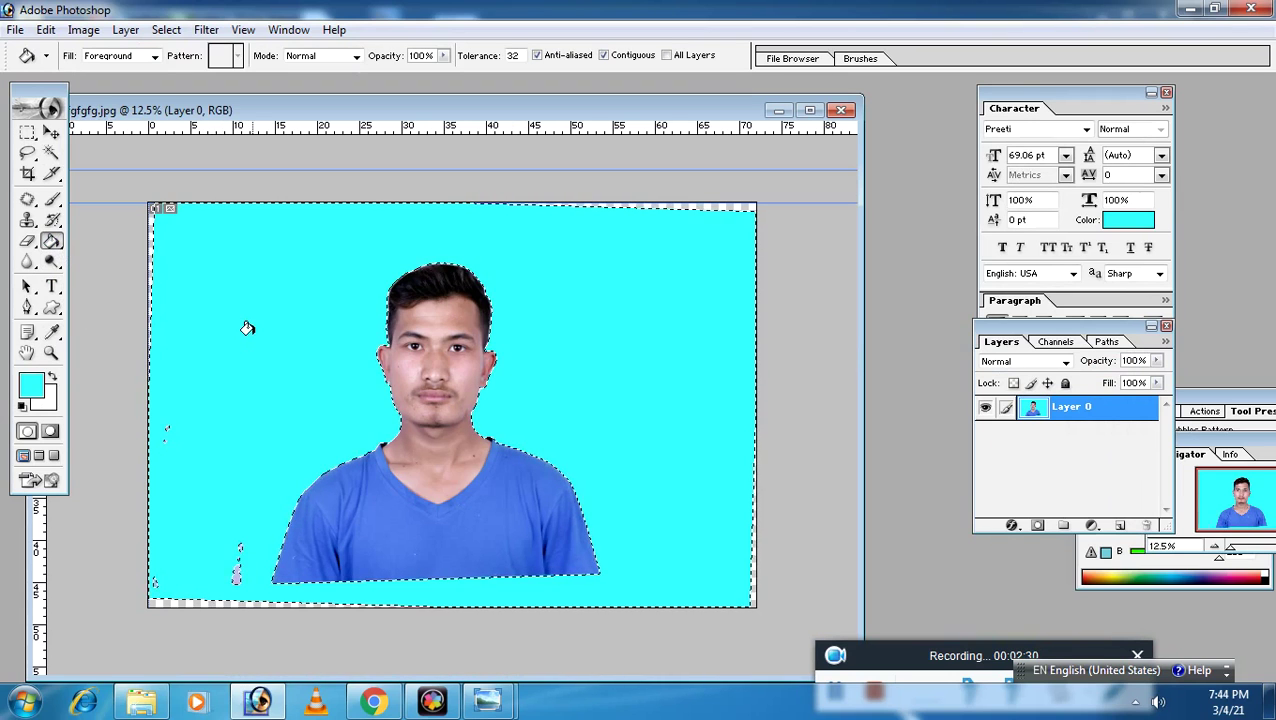
Refill the selected background green, then pure red.
{"action": "left_click", "coordinate": [31, 385]}
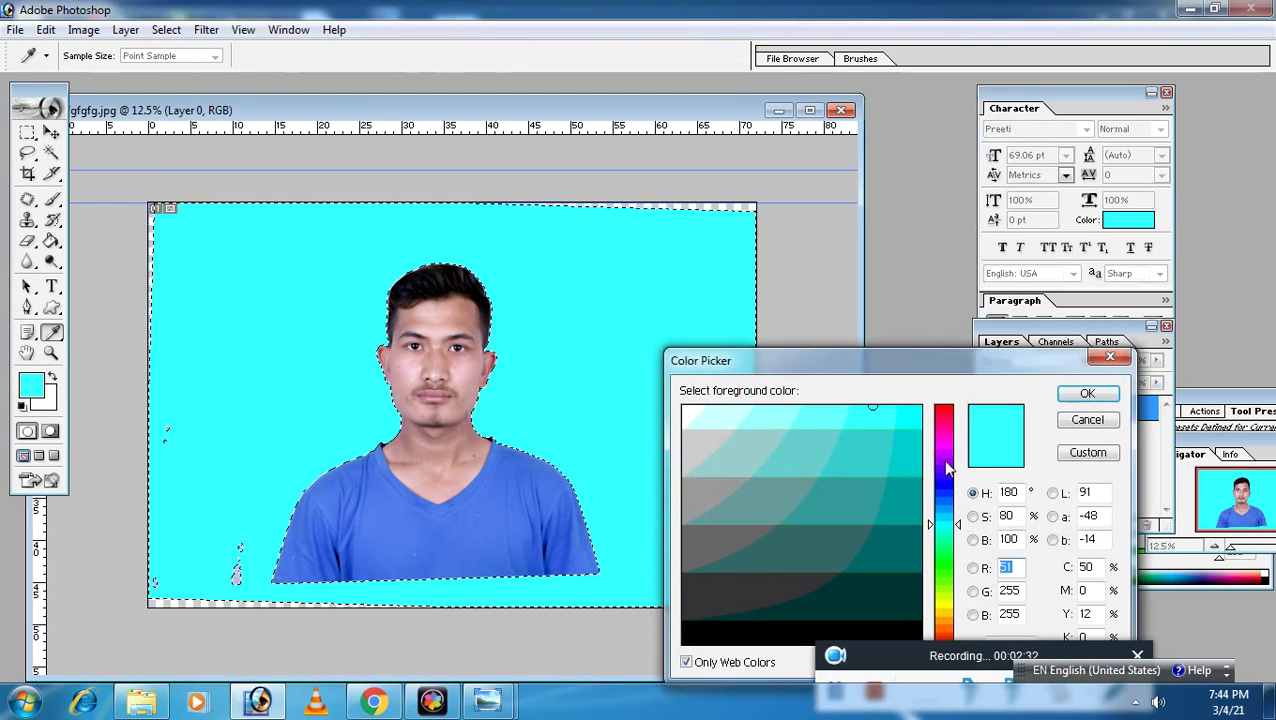
{"action": "left_click_drag", "start_coordinate": [950, 523], "coordinate": [950, 567]}
{"action": "left_click", "coordinate": [883, 443]}
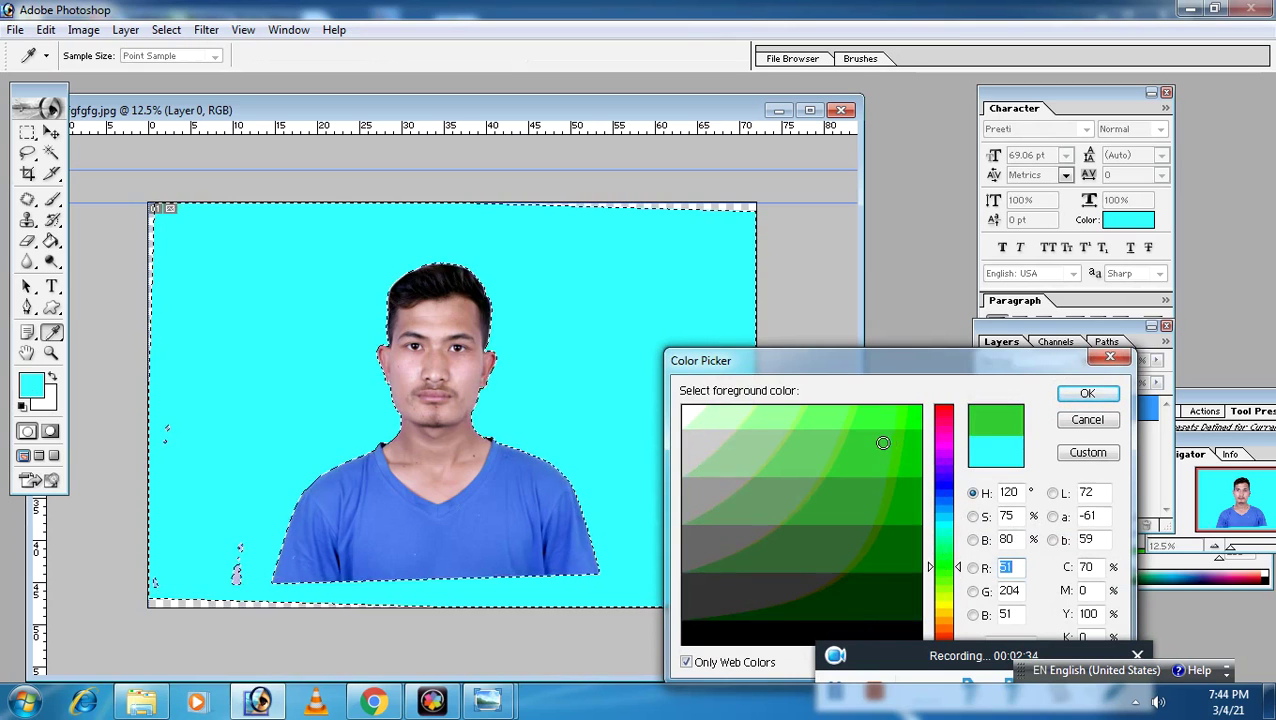
{"action": "left_click", "coordinate": [1088, 394]}
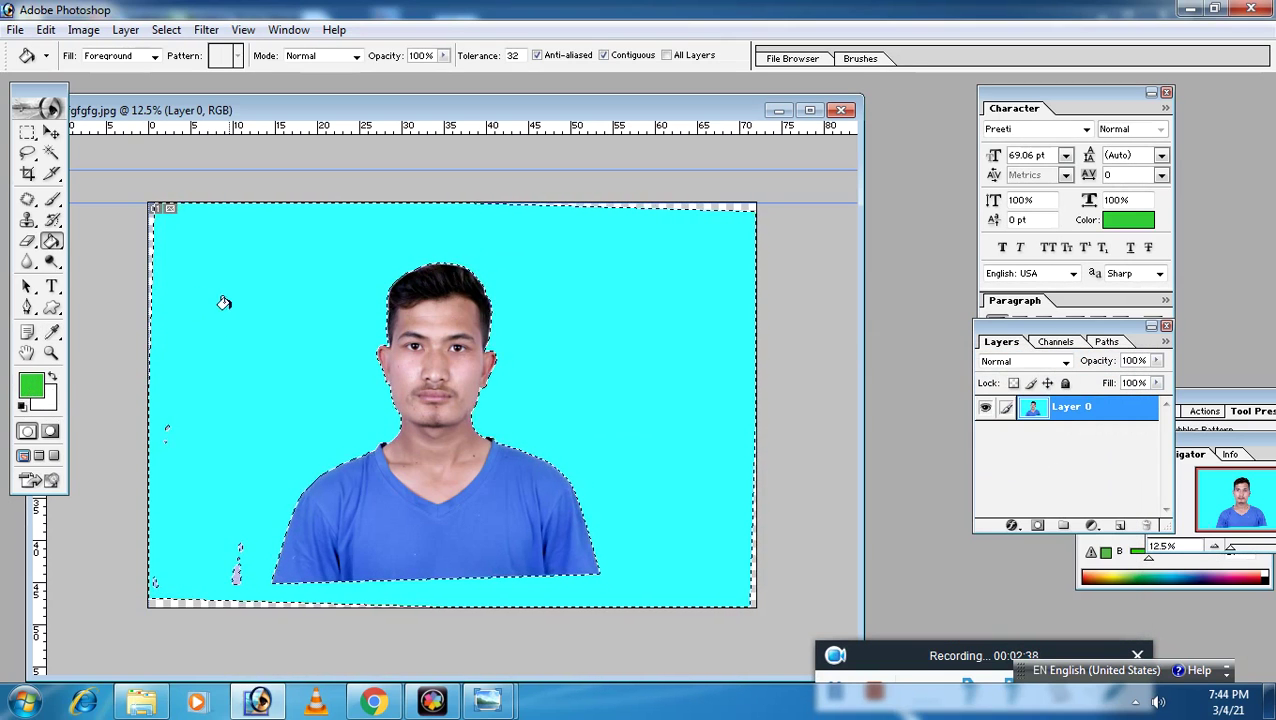
{"action": "left_click", "coordinate": [247, 353]}
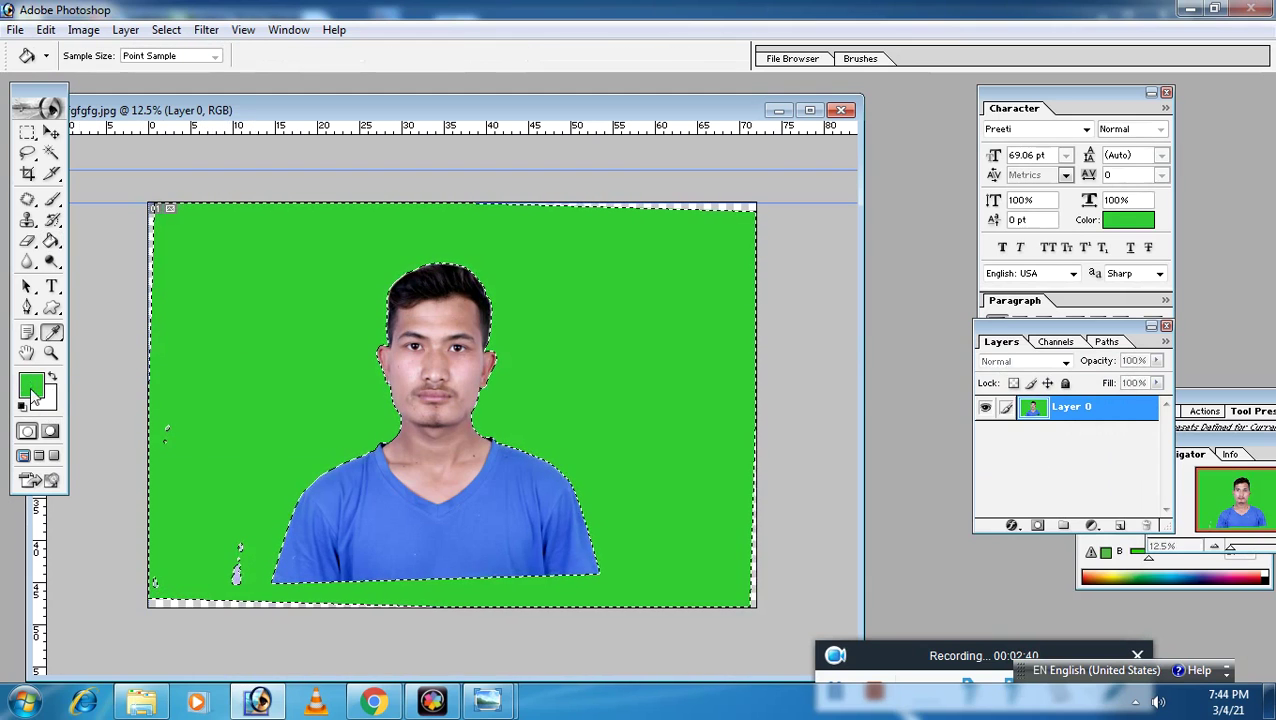
{"action": "left_click", "coordinate": [31, 386]}
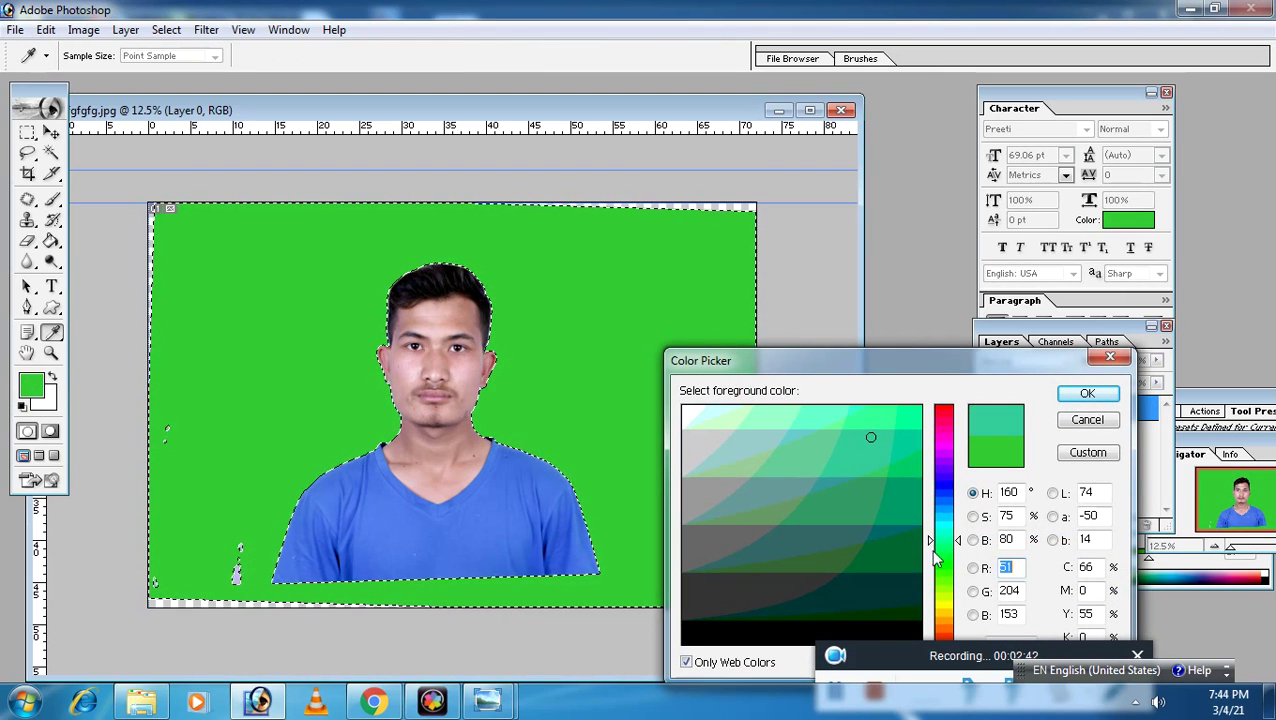
{"action": "left_click", "coordinate": [940, 405]}
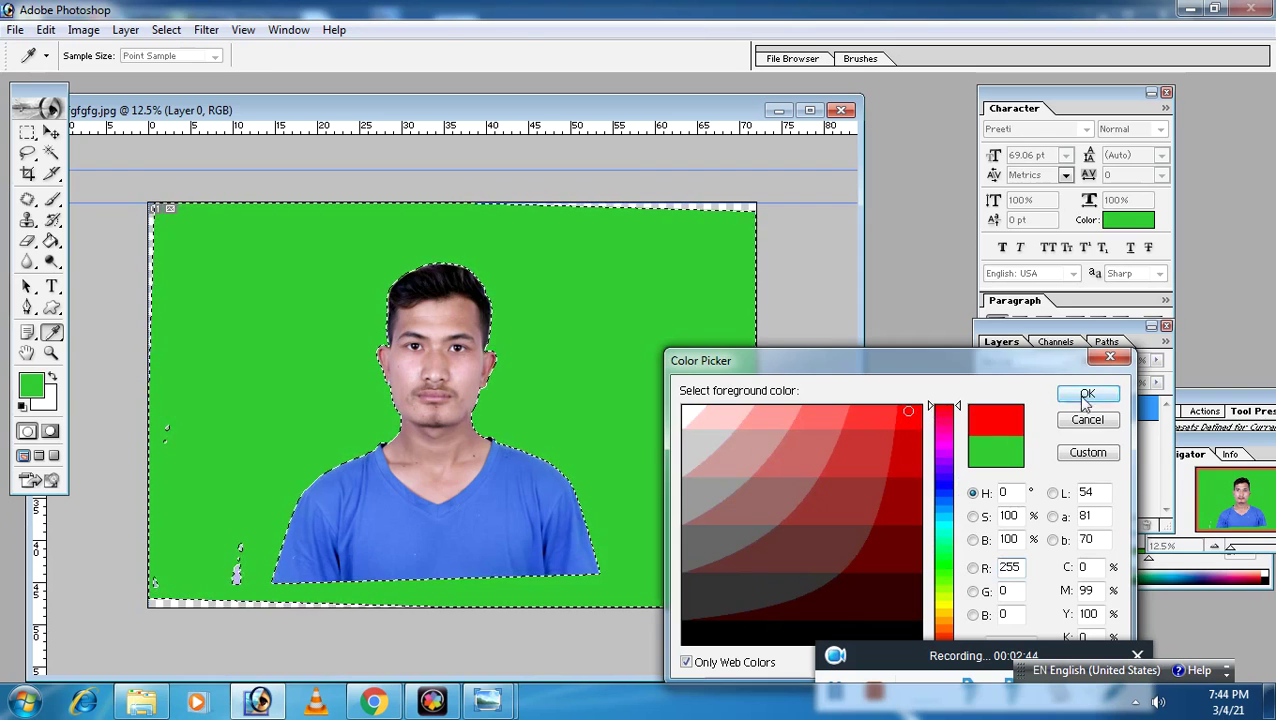
{"action": "left_click", "coordinate": [1087, 393]}
{"action": "left_click", "coordinate": [628, 397]}
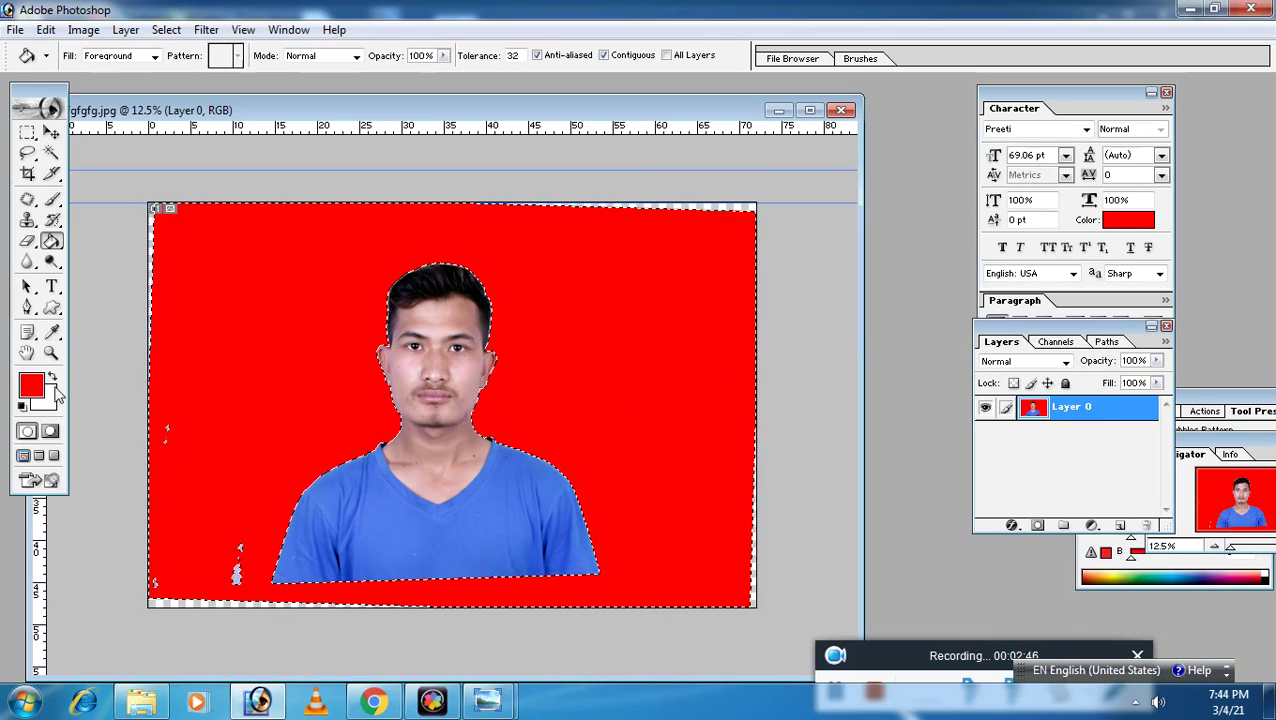
Fill the background back to white and deselect with Ctrl+D.
{"action": "left_click", "coordinate": [31, 386]}
{"action": "left_click", "coordinate": [683, 407]}
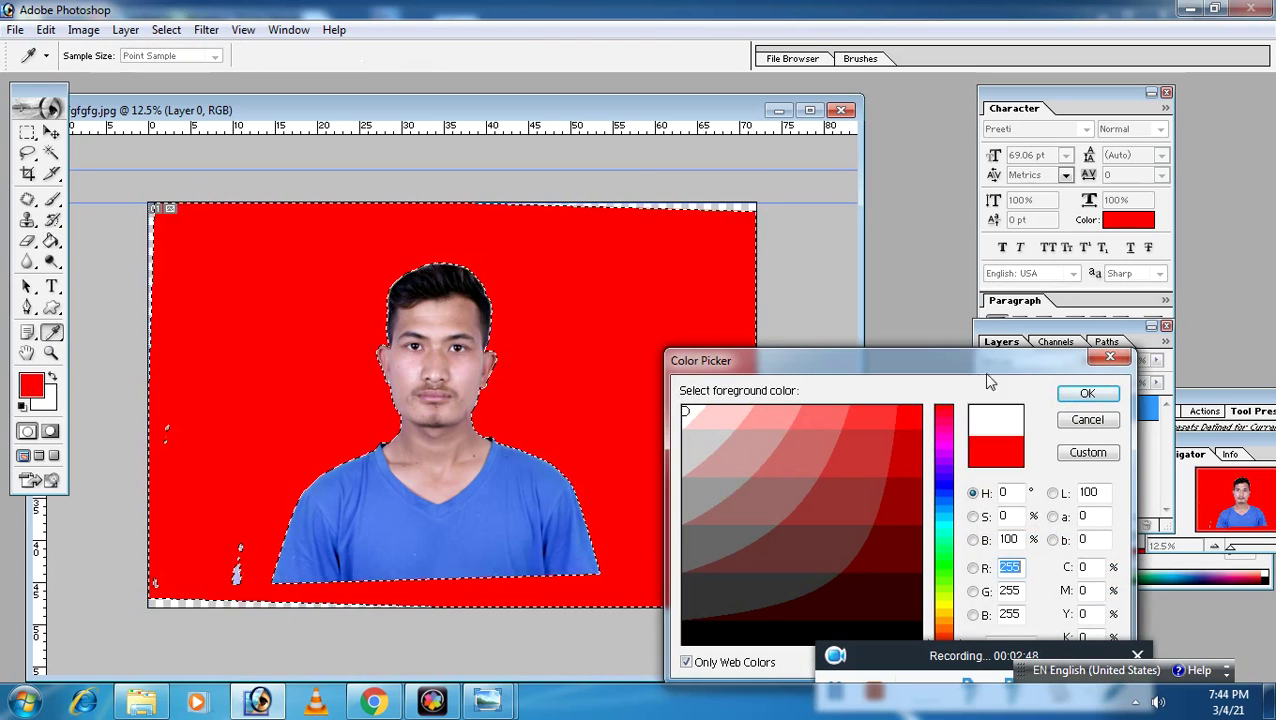
{"action": "left_click", "coordinate": [1087, 393]}
{"action": "left_click", "coordinate": [641, 396]}
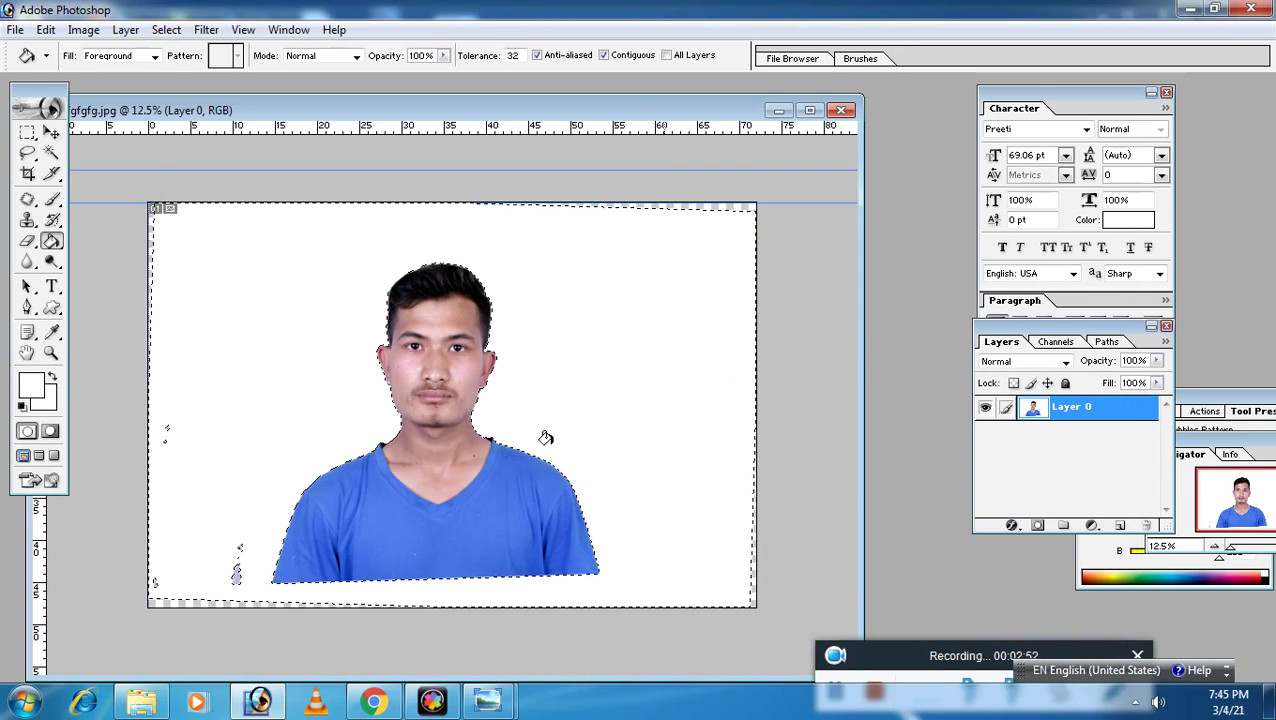
{"action": "key", "text": "ctrl+d"}
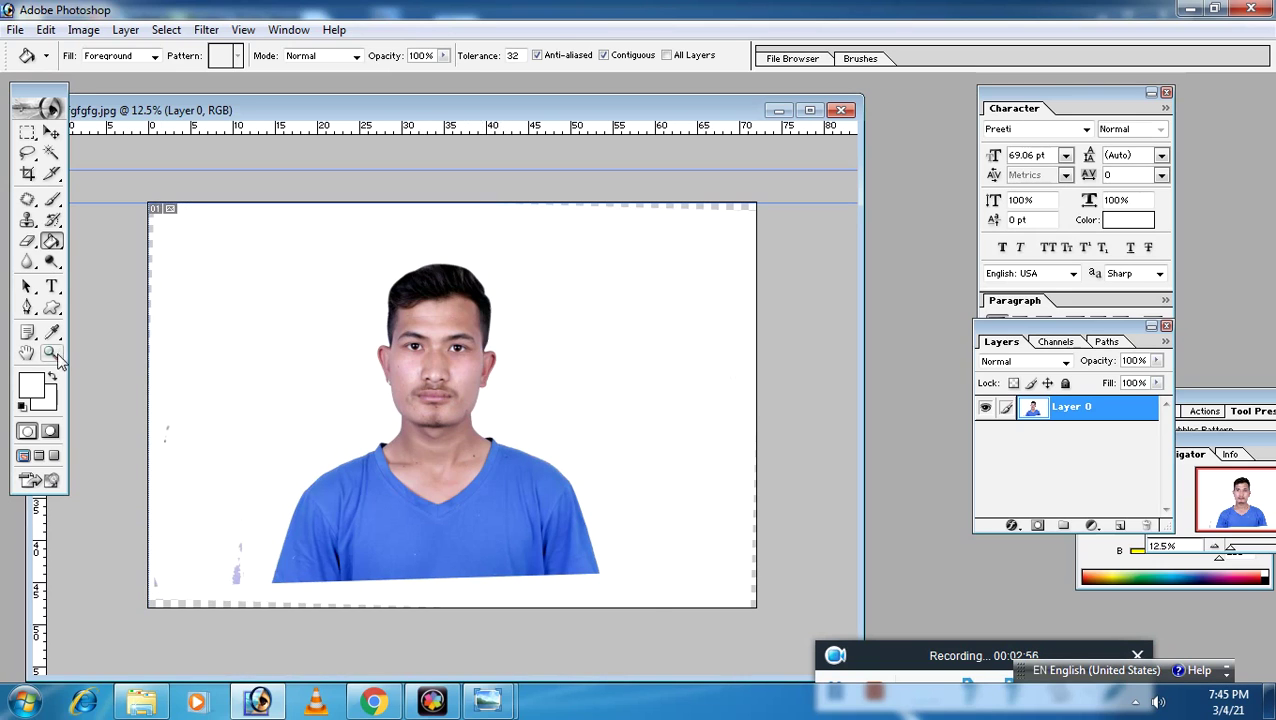
{"action": "left_click", "coordinate": [51, 353]}
Zoom in and out on the white-background portrait.
{"action": "left_click", "coordinate": [482, 398], "text": "alt"}
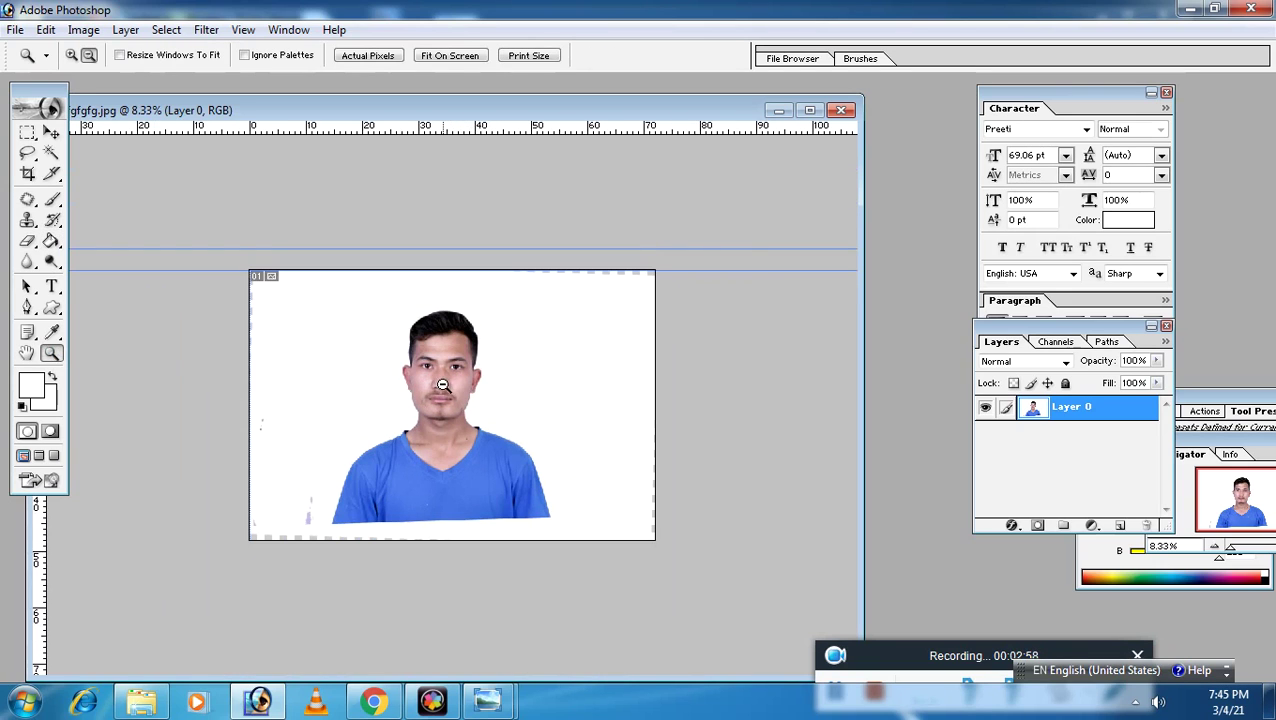
{"action": "left_click", "coordinate": [448, 386]}
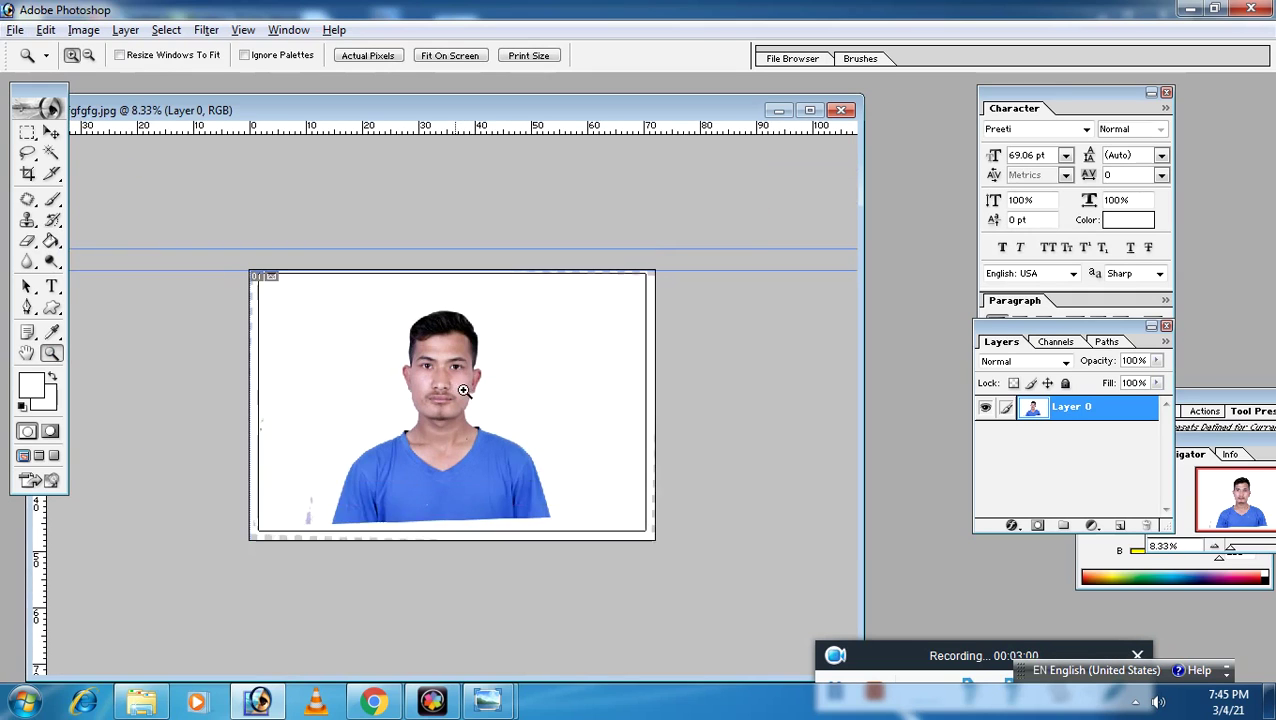
{"action": "left_click", "coordinate": [463, 390]}
{"action": "left_click", "coordinate": [424, 350], "text": "alt"}
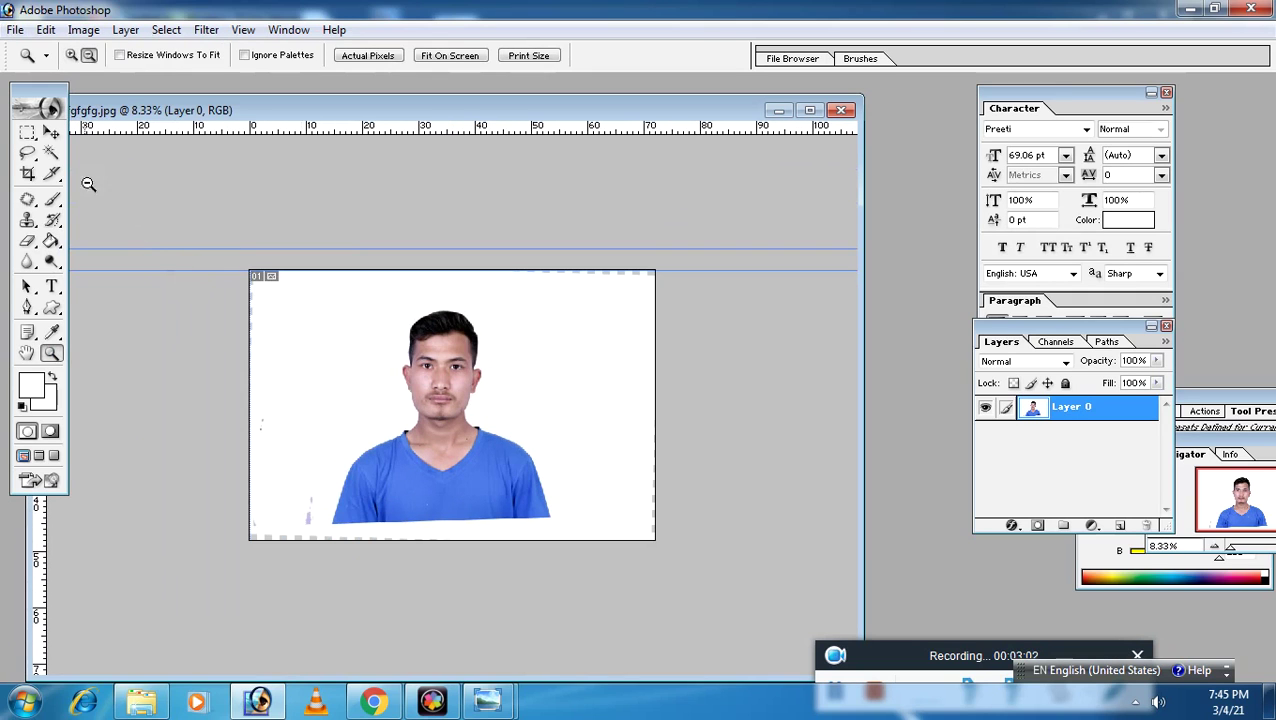
Set the Crop tool to width 22 mm, height 28 mm, resolution 300 pixels/inch.
{"action": "left_click", "coordinate": [30, 175]}
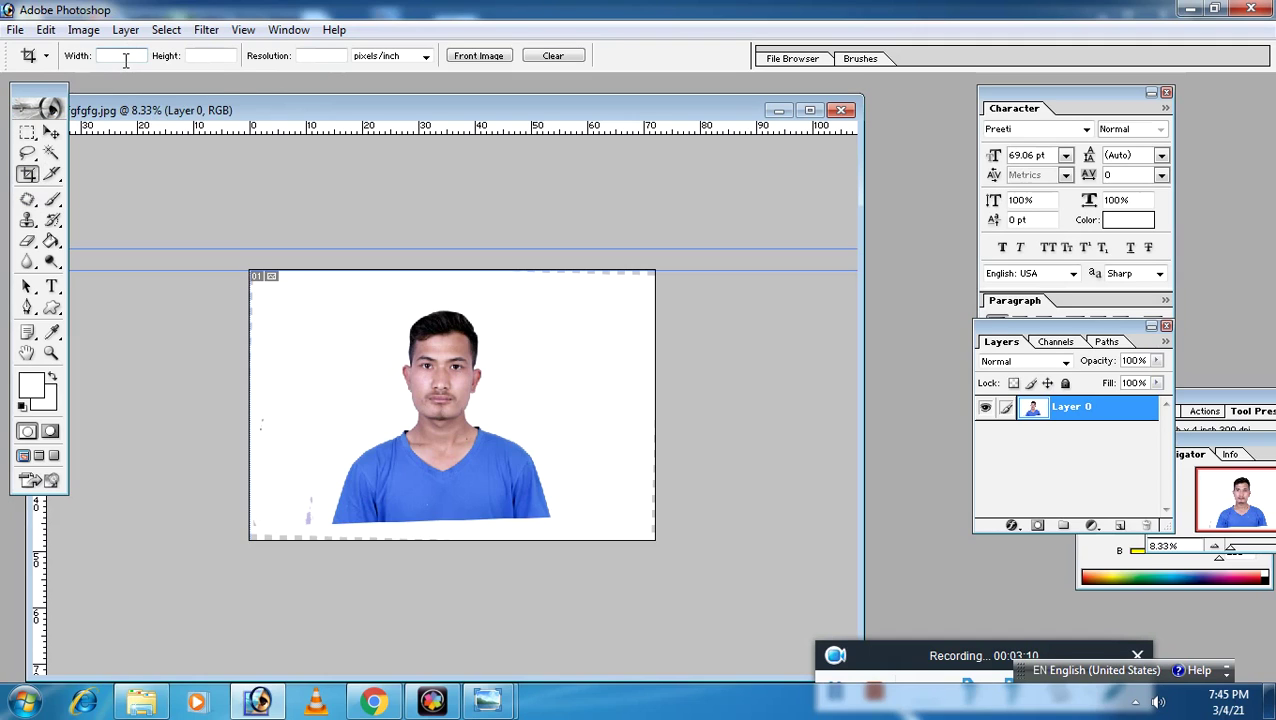
{"action": "left_click", "coordinate": [126, 60]}
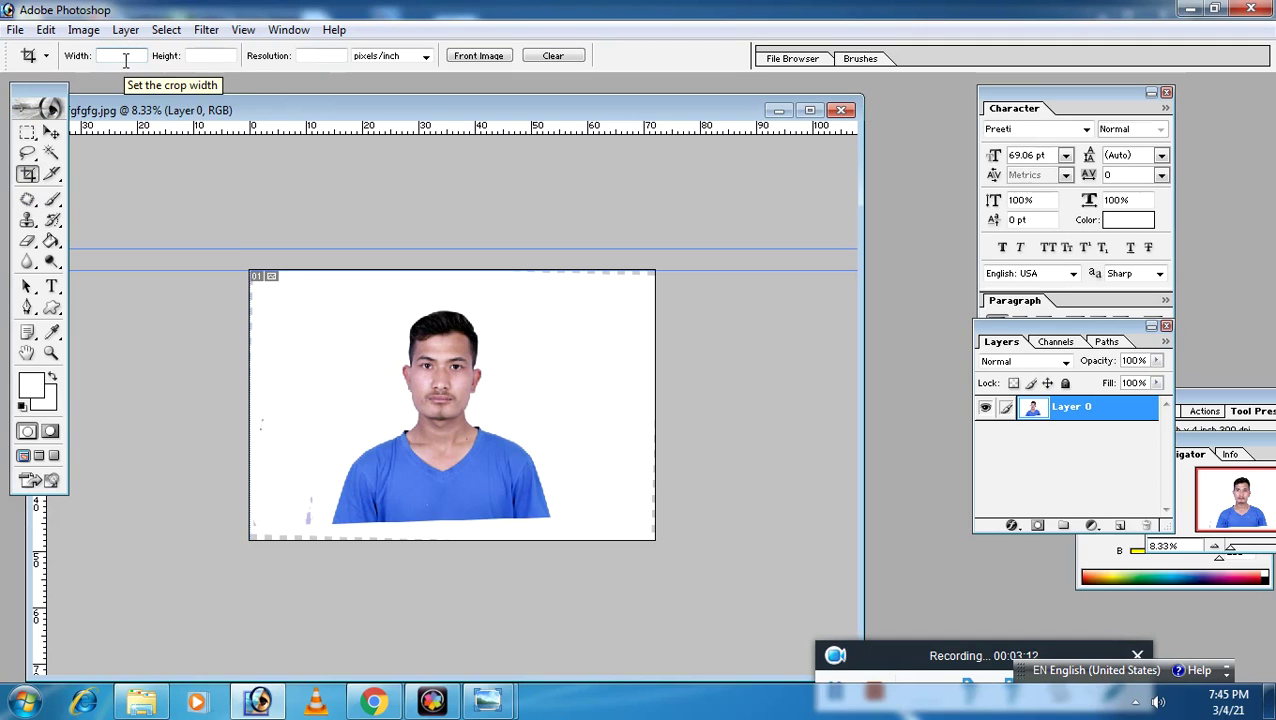
{"action": "type", "text": "2mm"}
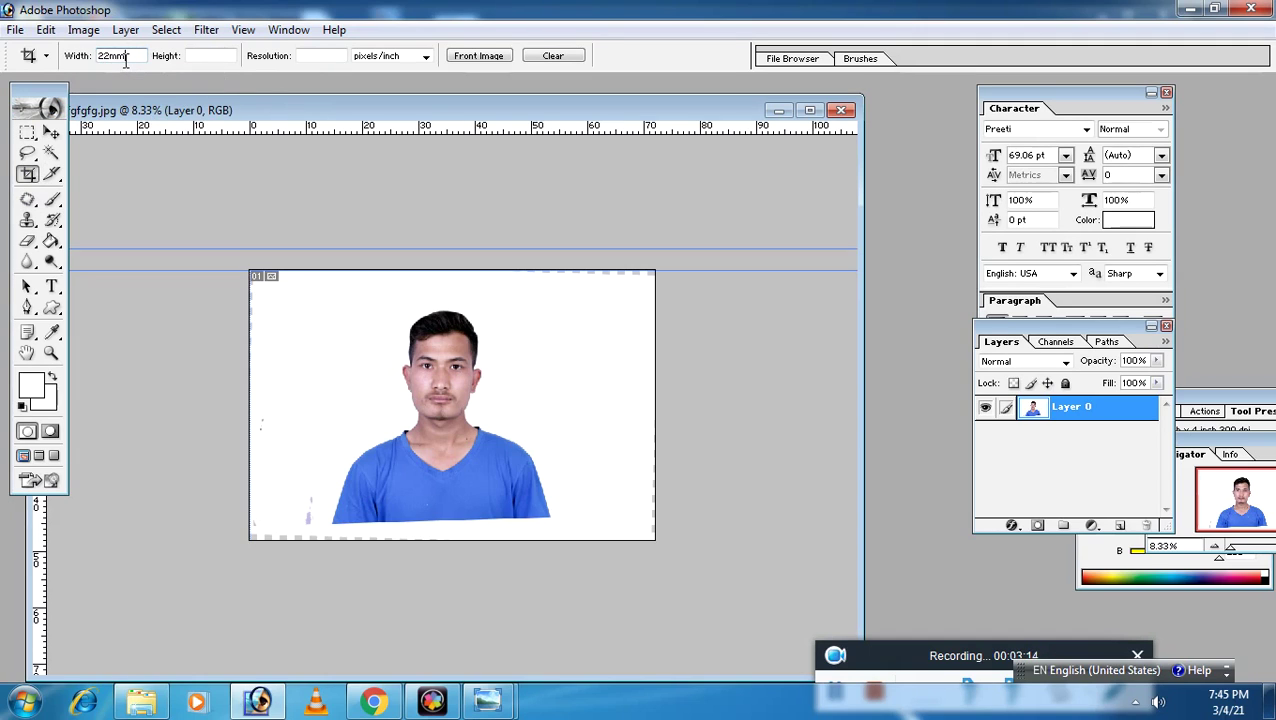
{"action": "left_click", "coordinate": [204, 55]}
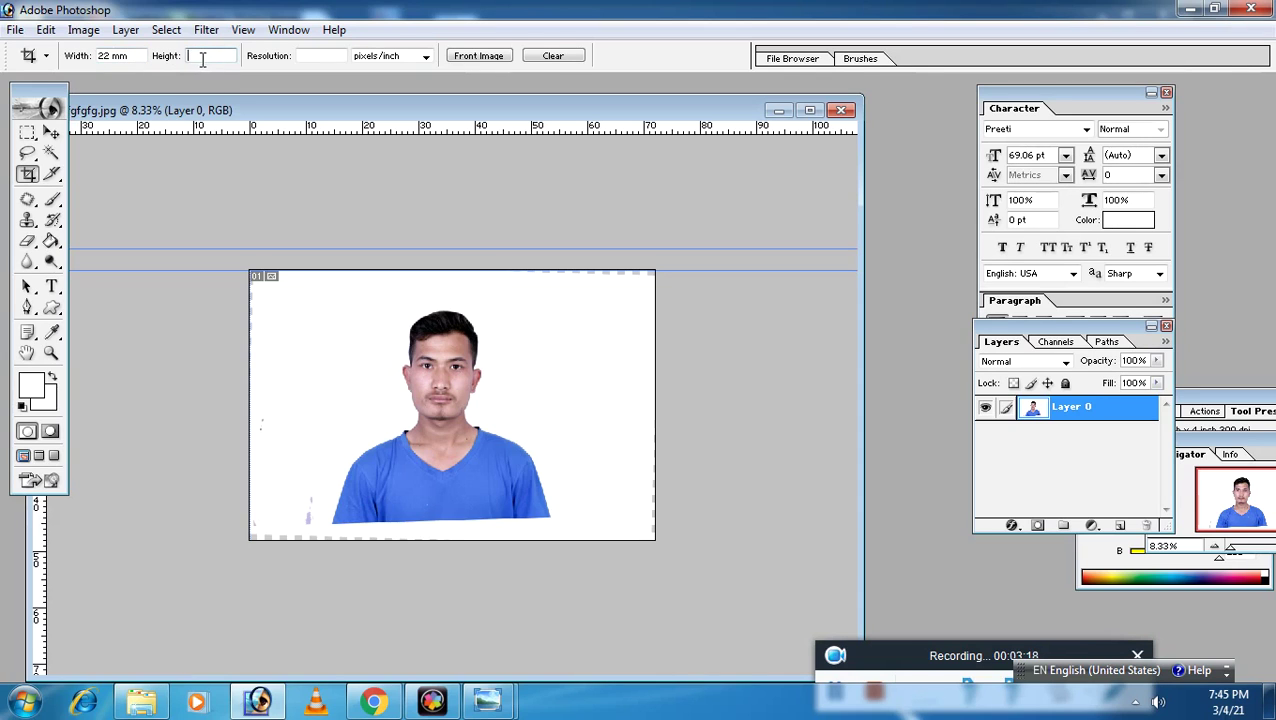
{"action": "type", "text": "28"}
{"action": "type", "text": "mm"}
{"action": "left_click", "coordinate": [316, 58]}
{"action": "type", "text": "300"}
Zoom in on the man's face.
{"action": "left_click", "coordinate": [50, 353]}
{"action": "left_click", "coordinate": [457, 401]}
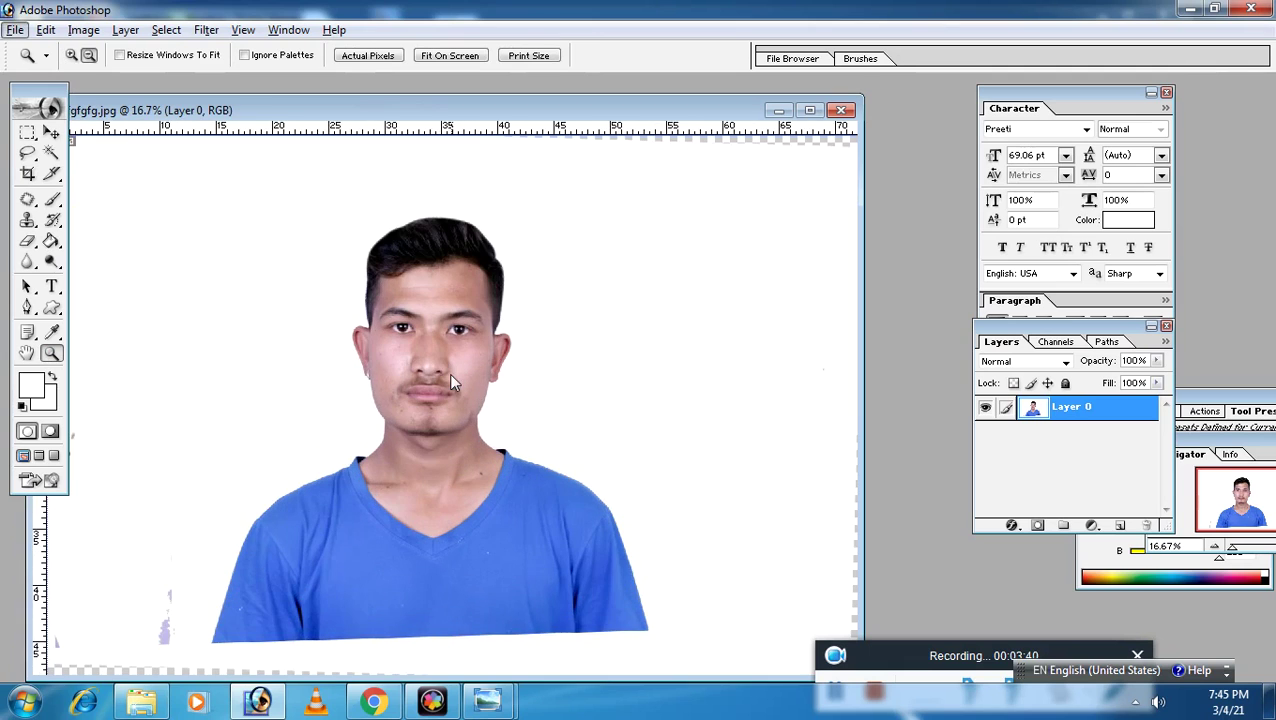
{"action": "left_click", "coordinate": [446, 369], "text": "alt"}
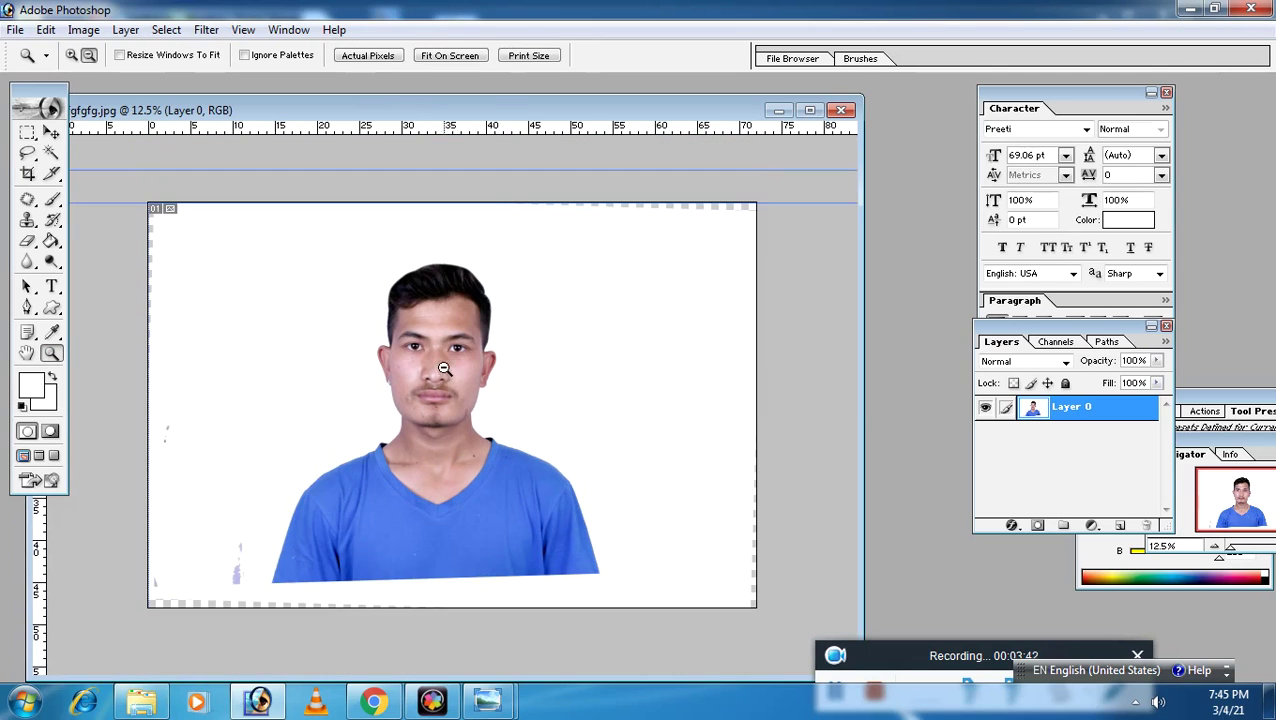
{"action": "left_click", "coordinate": [441, 358]}
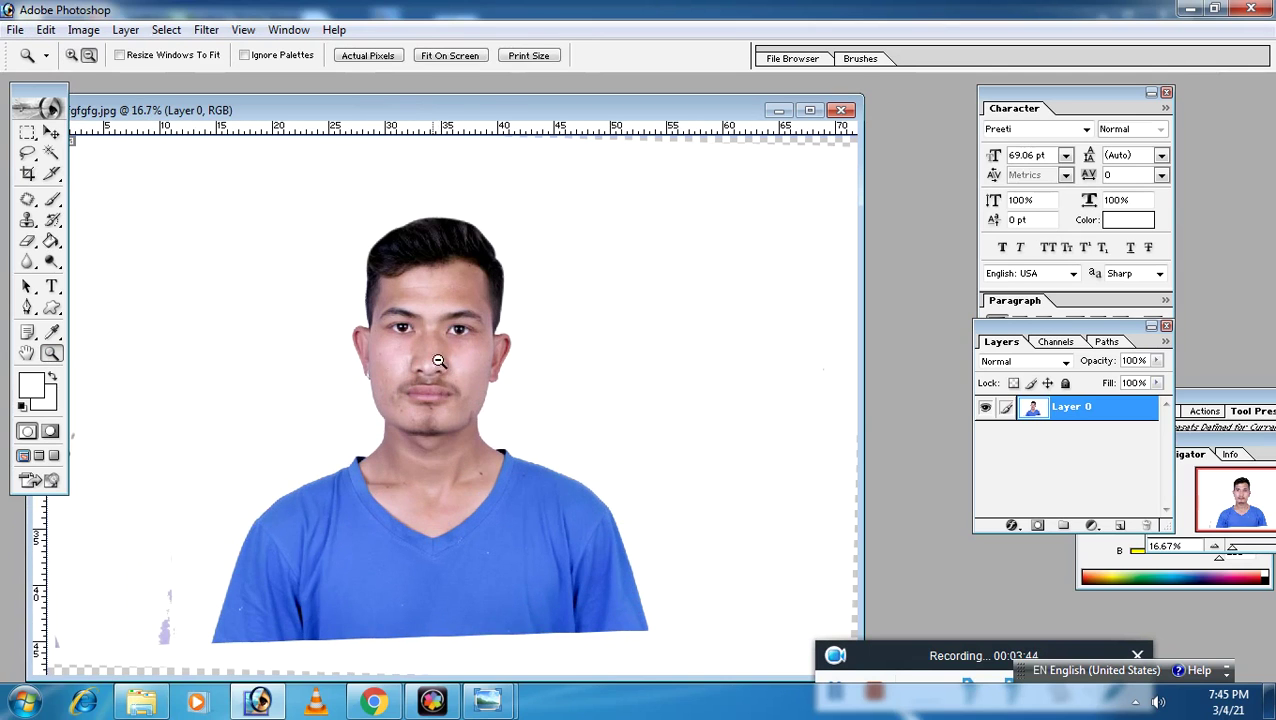
Frame the head and shoulders with the crop box and commit the 22 × 28 mm crop.
{"action": "left_click", "coordinate": [28, 174]}
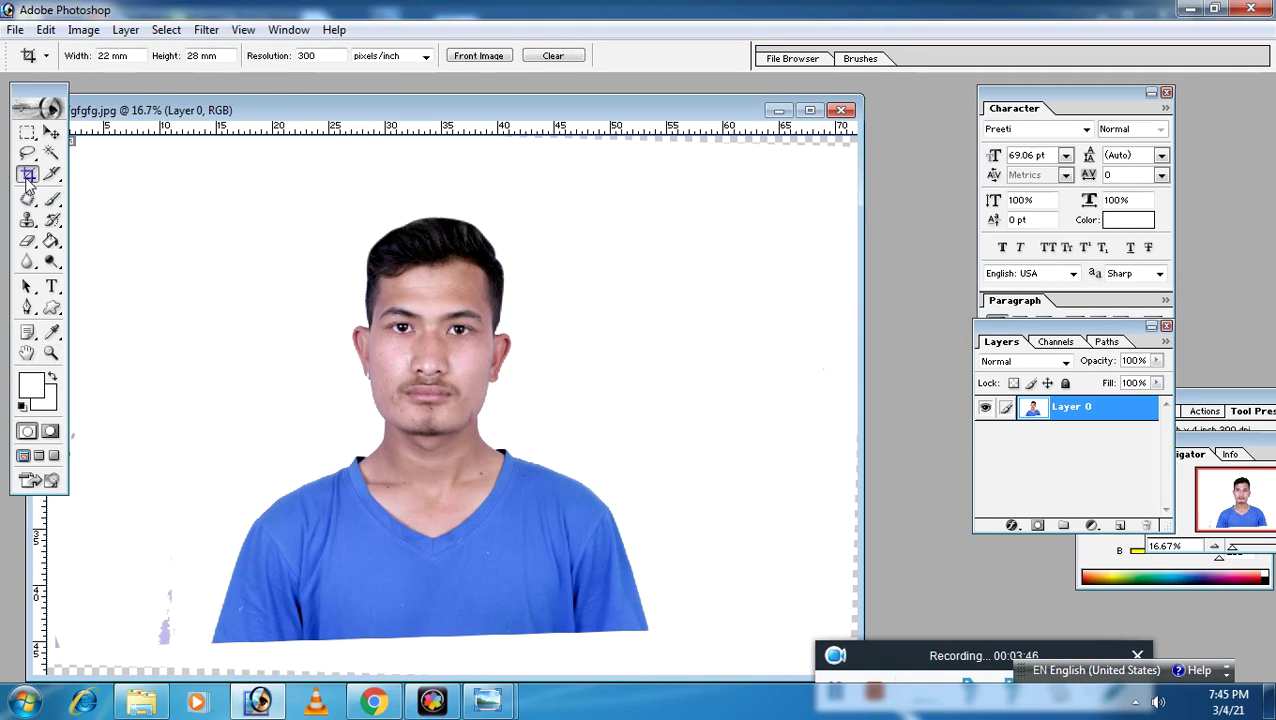
{"action": "left_click_drag", "start_coordinate": [254, 196], "coordinate": [626, 552]}
{"action": "left_click_drag", "start_coordinate": [481, 500], "coordinate": [517, 503]}
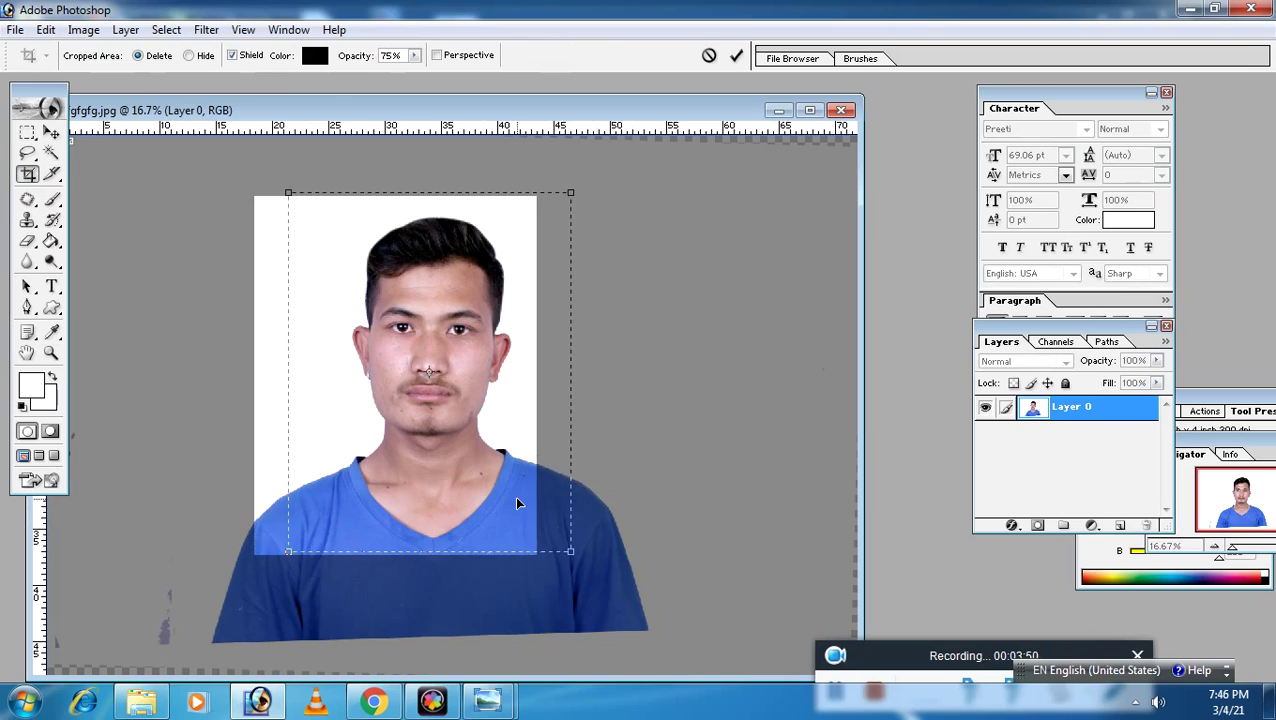
{"action": "key", "text": "Down"}
{"action": "key", "text": "Down"}
{"action": "key", "text": "Down"}
{"action": "key", "text": "Right"}
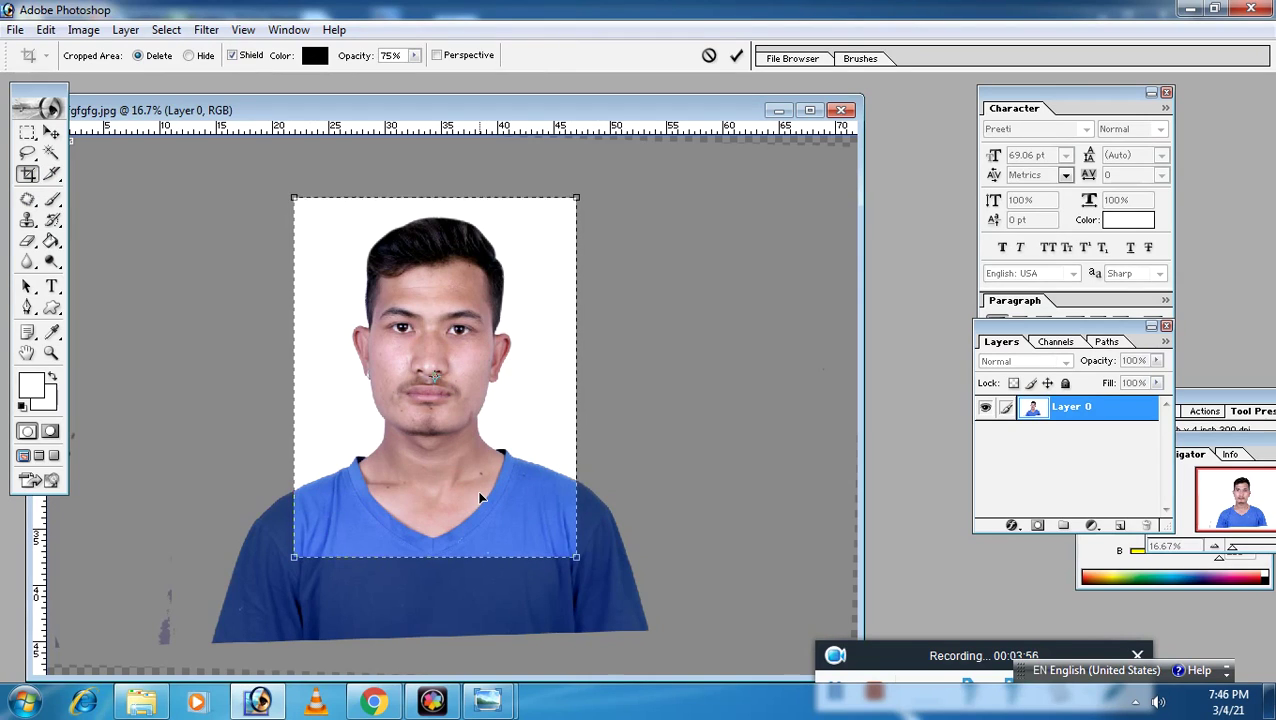
{"action": "key", "text": "Return"}
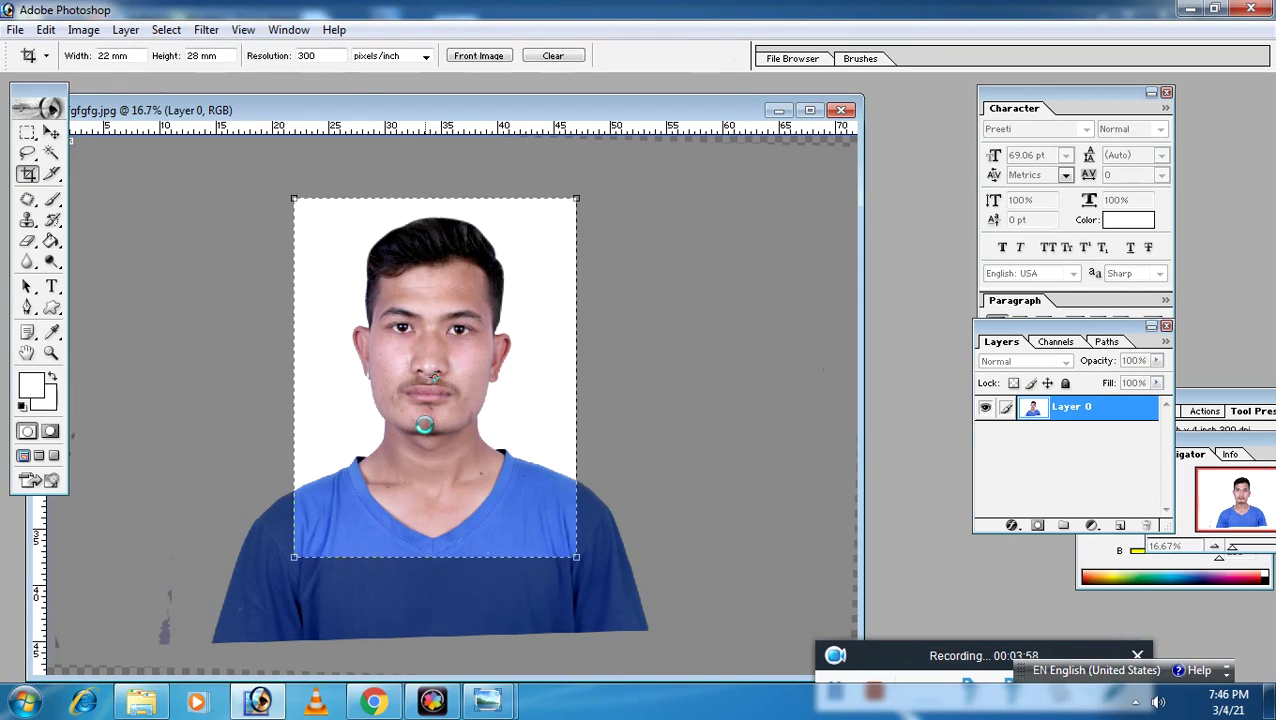
Enlarge the document window and zoom to show the whole cropped photo.
{"action": "left_click_drag", "start_coordinate": [208, 222], "coordinate": [612, 446]}
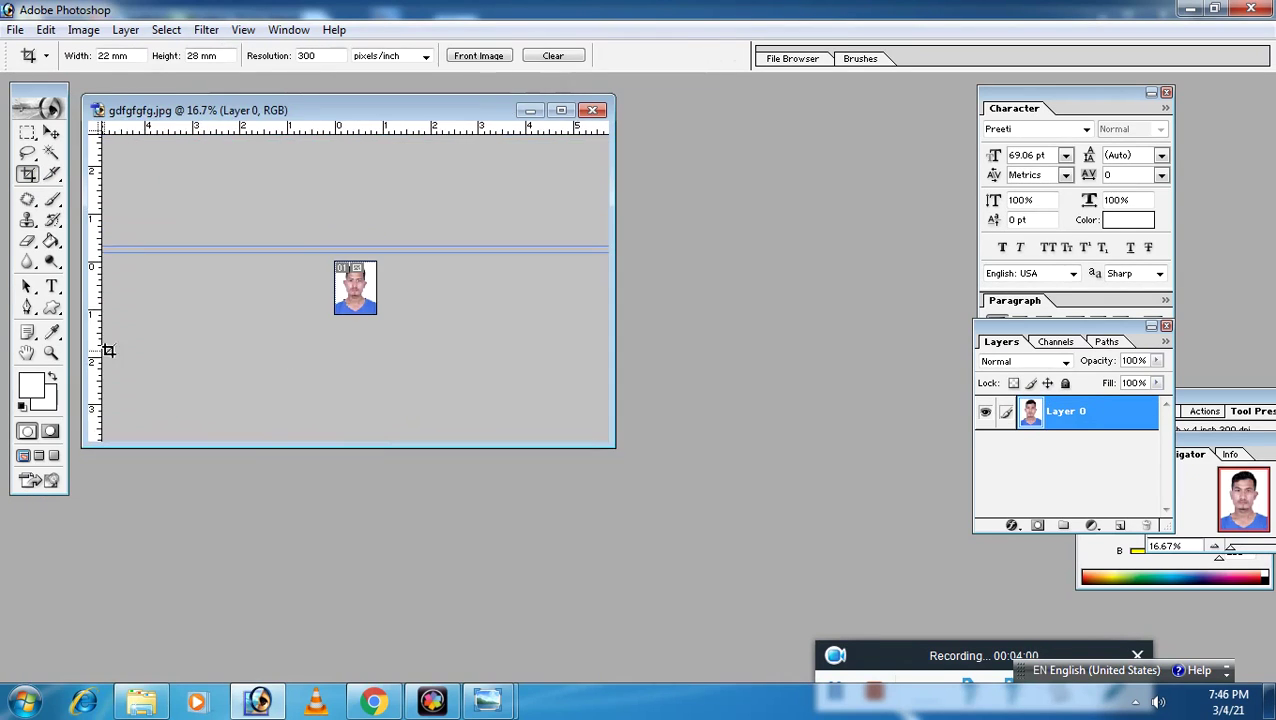
{"action": "key", "text": "z"}
{"action": "left_click_drag", "start_coordinate": [433, 304], "coordinate": [392, 298]}
{"action": "left_click", "coordinate": [356, 293], "text": "alt"}
{"action": "left_click", "coordinate": [393, 305], "text": "alt"}
{"action": "left_click", "coordinate": [393, 303], "text": "alt"}
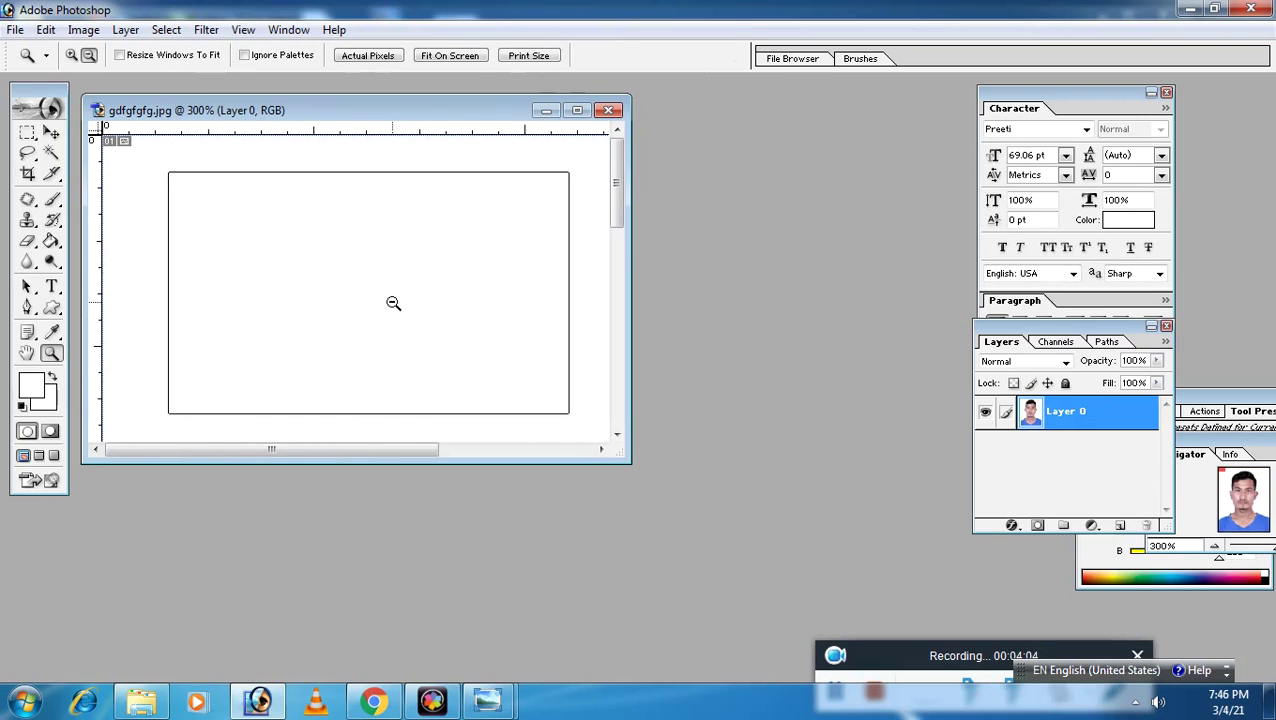
{"action": "left_click", "coordinate": [393, 303], "text": "alt"}
{"action": "left_click", "coordinate": [380, 295], "text": "alt"}
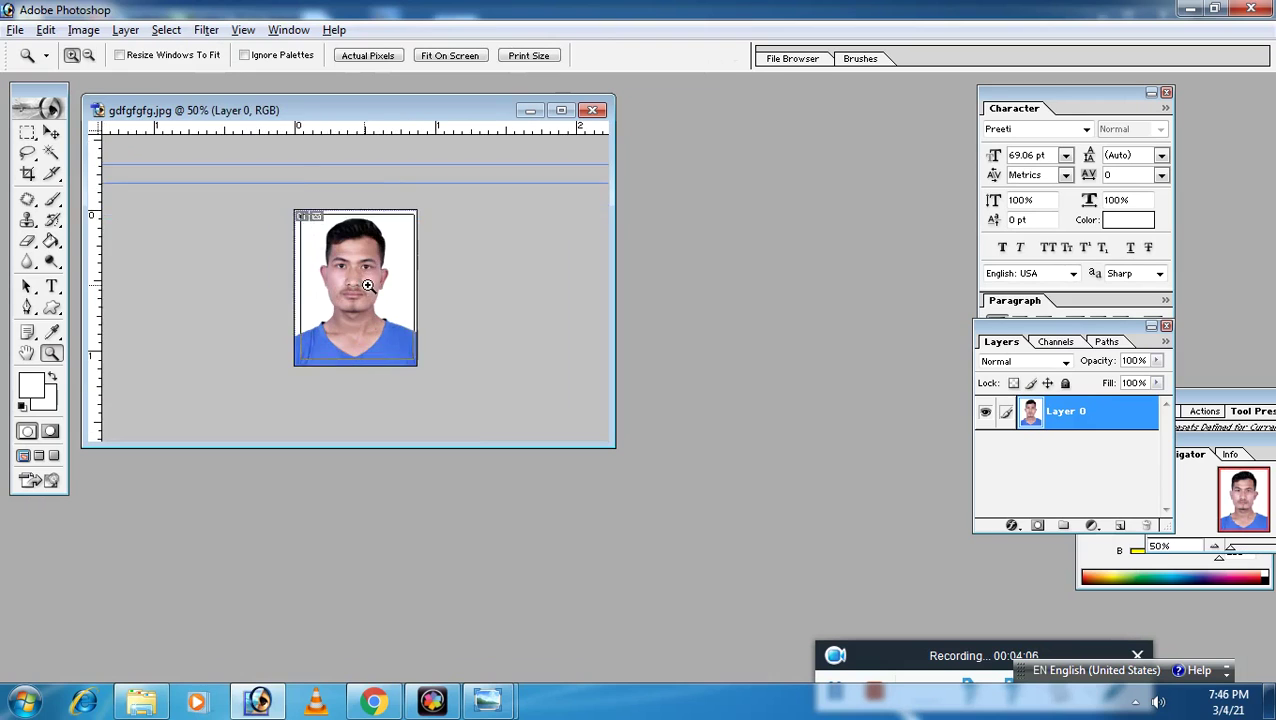
{"action": "left_click", "coordinate": [363, 285]}
{"action": "left_click_drag", "start_coordinate": [300, 112], "coordinate": [337, 122]}
Duplicate the cropped image into a new window placed on the right side.
{"action": "right_click", "coordinate": [337, 124]}
{"action": "left_click", "coordinate": [386, 138]}
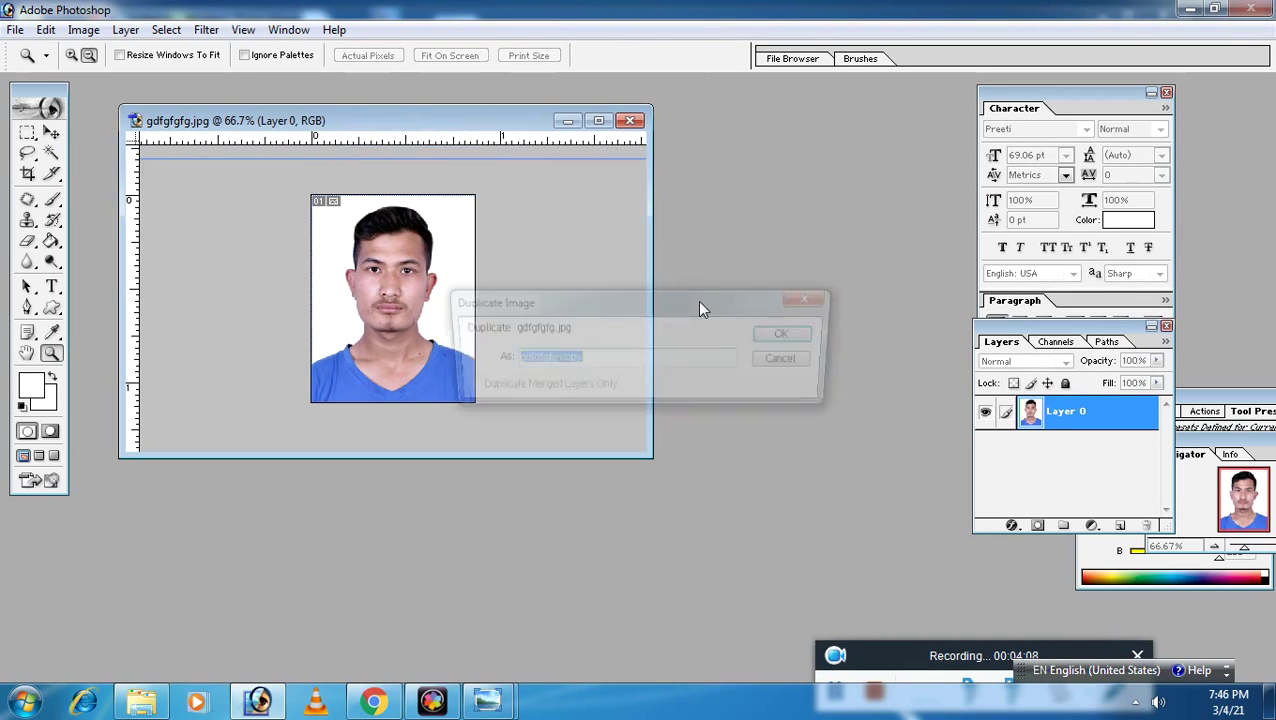
{"action": "left_click", "coordinate": [775, 331]}
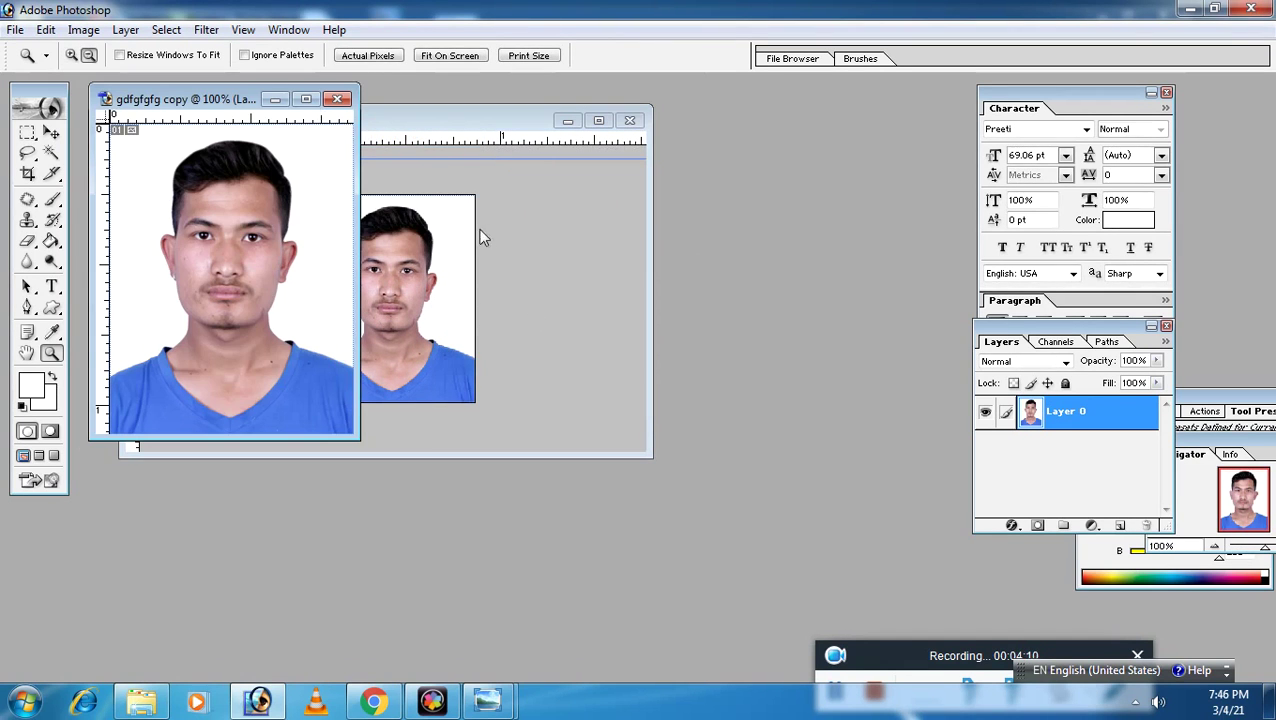
{"action": "left_click_drag", "start_coordinate": [207, 105], "coordinate": [865, 116]}
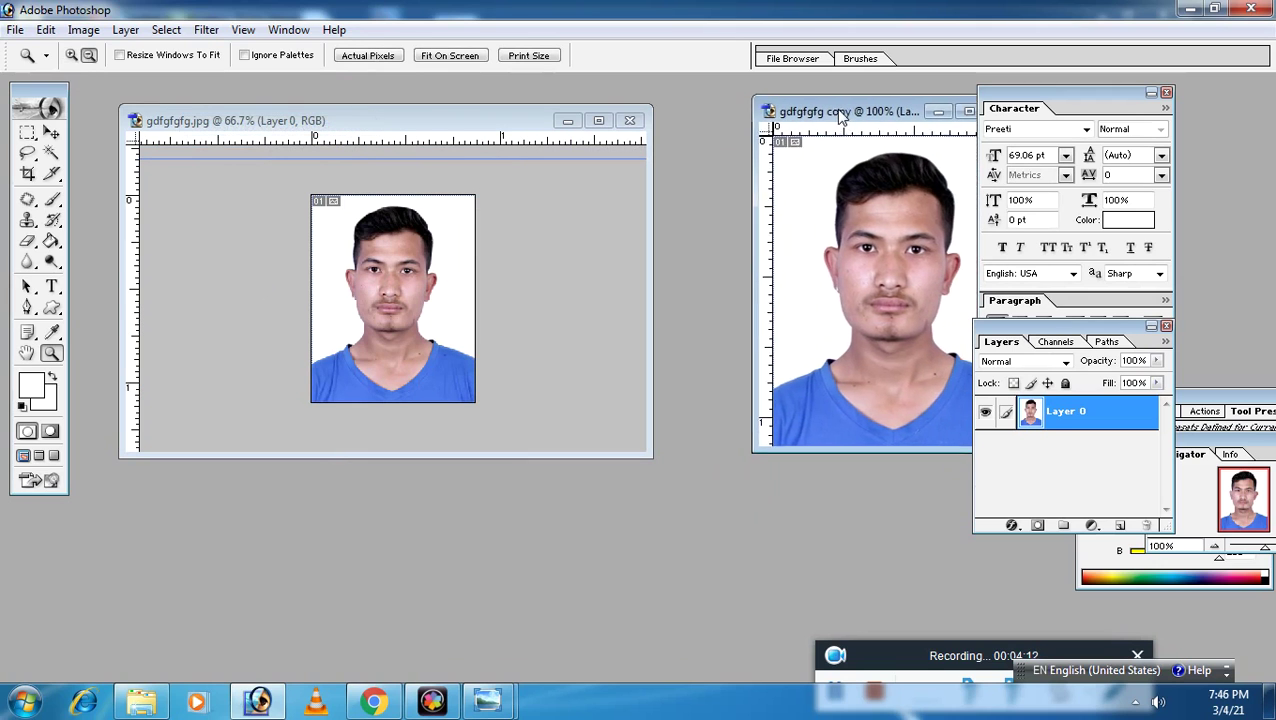
{"action": "left_click", "coordinate": [1085, 103]}
{"action": "left_click_drag", "start_coordinate": [1085, 103], "coordinate": [1170, 101]}
{"action": "left_click", "coordinate": [422, 134]}
Zoom out to the full original and set the crop size to 31 mm by 36 mm.
{"action": "left_click", "coordinate": [433, 293], "text": "alt"}
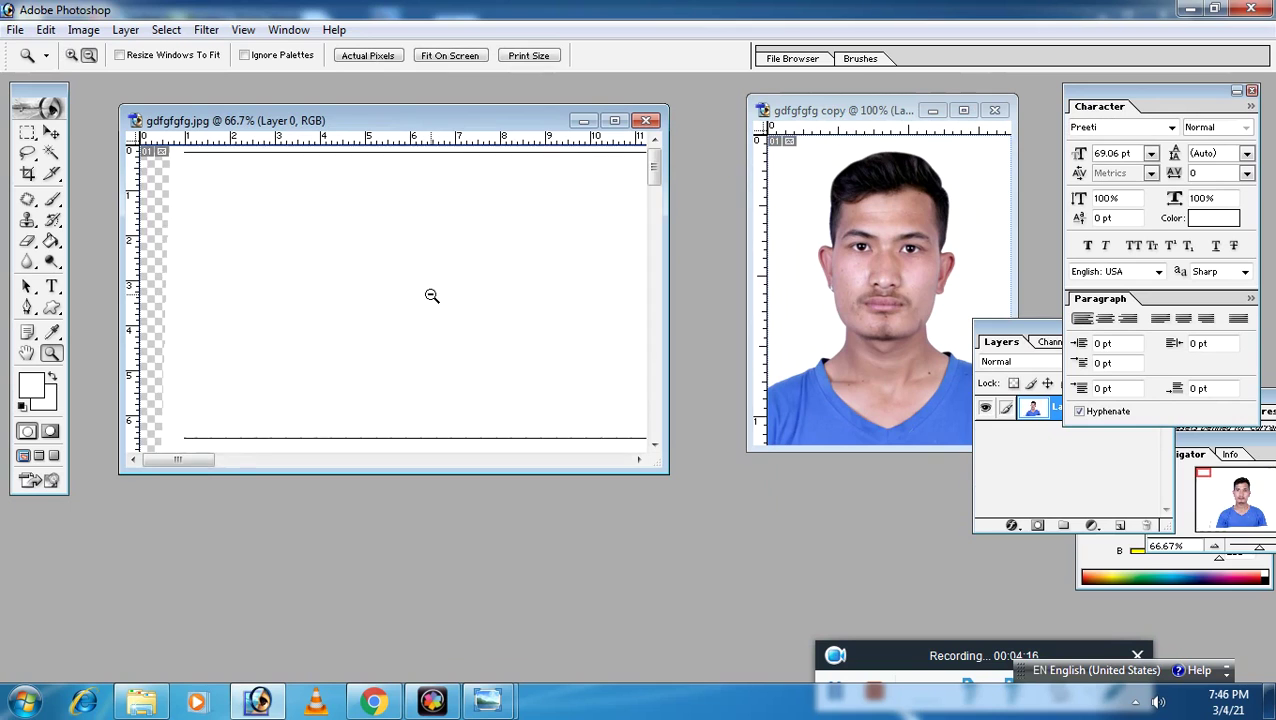
{"action": "left_click", "coordinate": [490, 330], "text": "alt"}
{"action": "left_click", "coordinate": [485, 348], "text": "alt"}
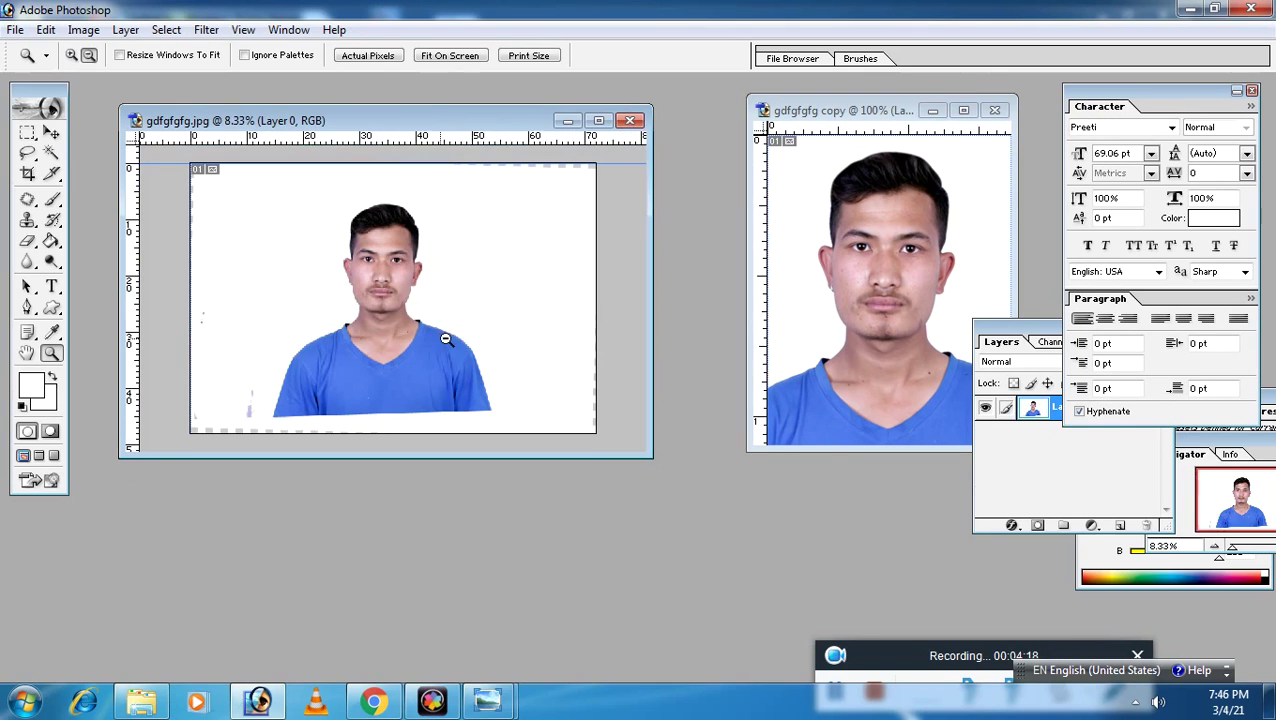
{"action": "left_click", "coordinate": [29, 175]}
{"action": "left_click_drag", "start_coordinate": [141, 56], "coordinate": [83, 62]}
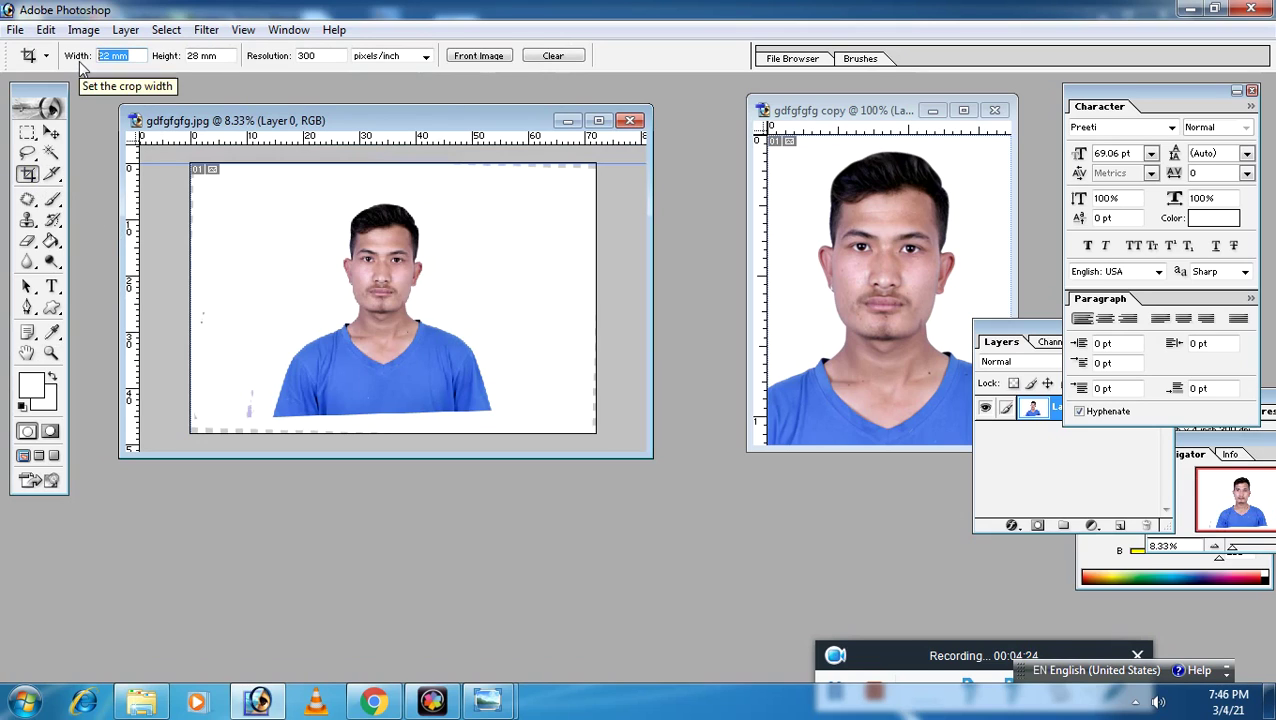
{"action": "type", "text": "31mm"}
{"action": "key", "text": "Tab"}
{"action": "type", "text": "36"}
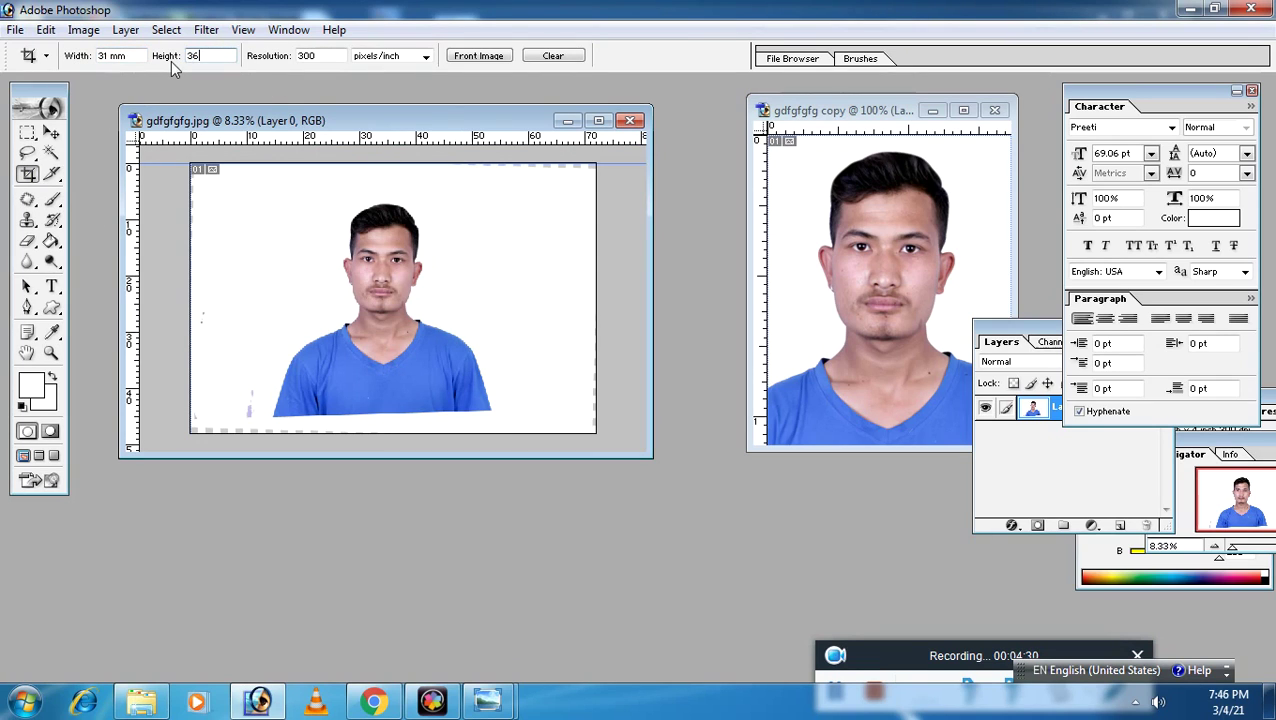
{"action": "type", "text": "mm"}
Draw the crop box over the head and shoulders and commit it.
{"action": "left_click_drag", "start_coordinate": [283, 204], "coordinate": [519, 383]}
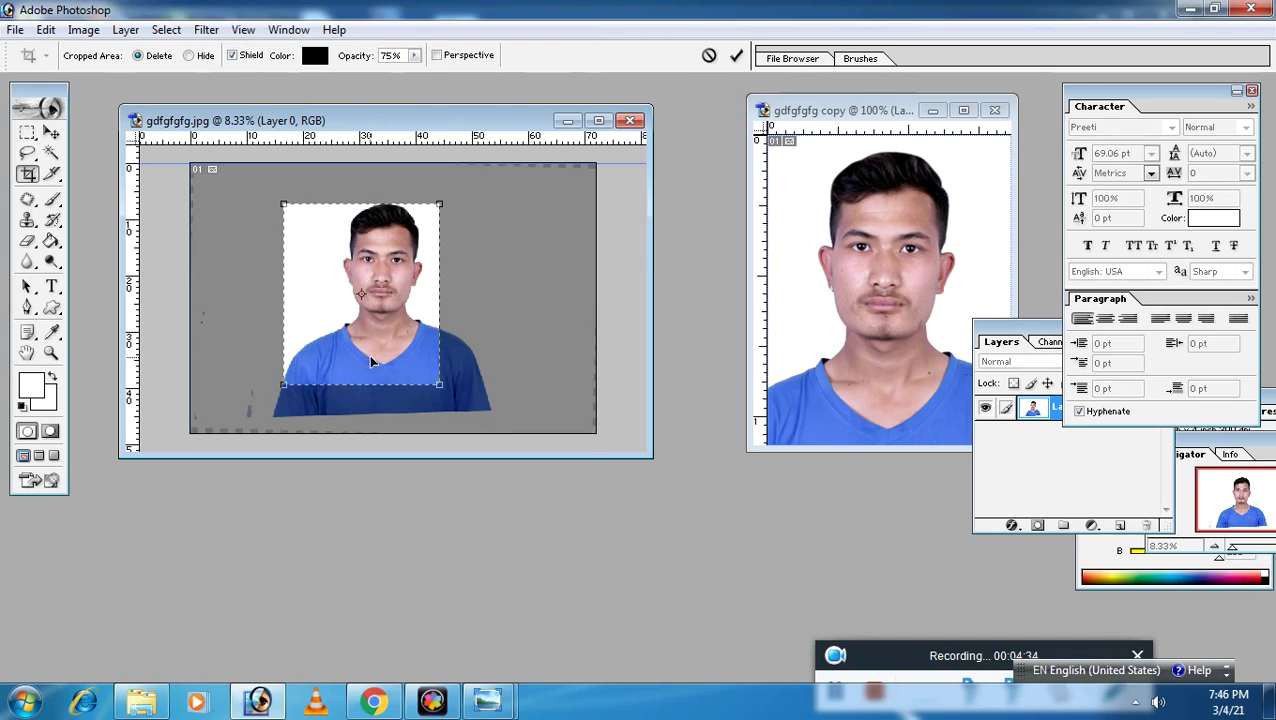
{"action": "left_click_drag", "start_coordinate": [385, 366], "coordinate": [405, 362]}
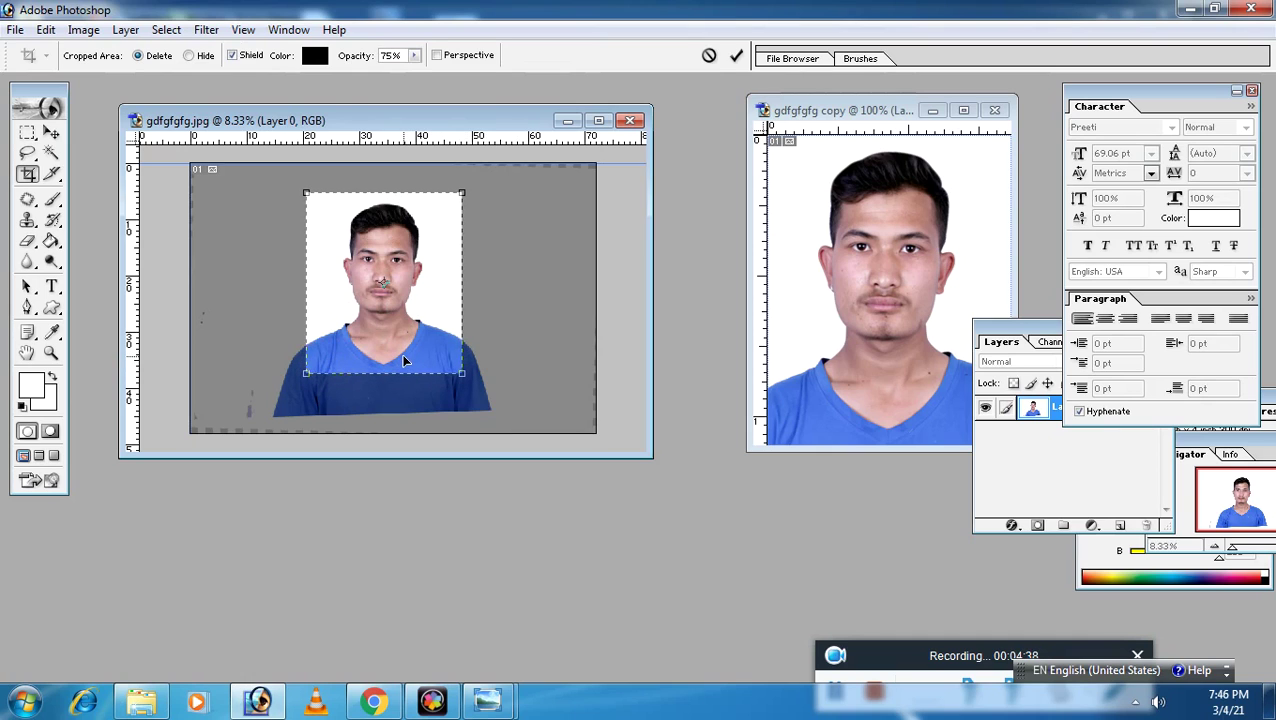
{"action": "left_click_drag", "start_coordinate": [405, 362], "coordinate": [406, 362]}
{"action": "double_click", "coordinate": [381, 293]}
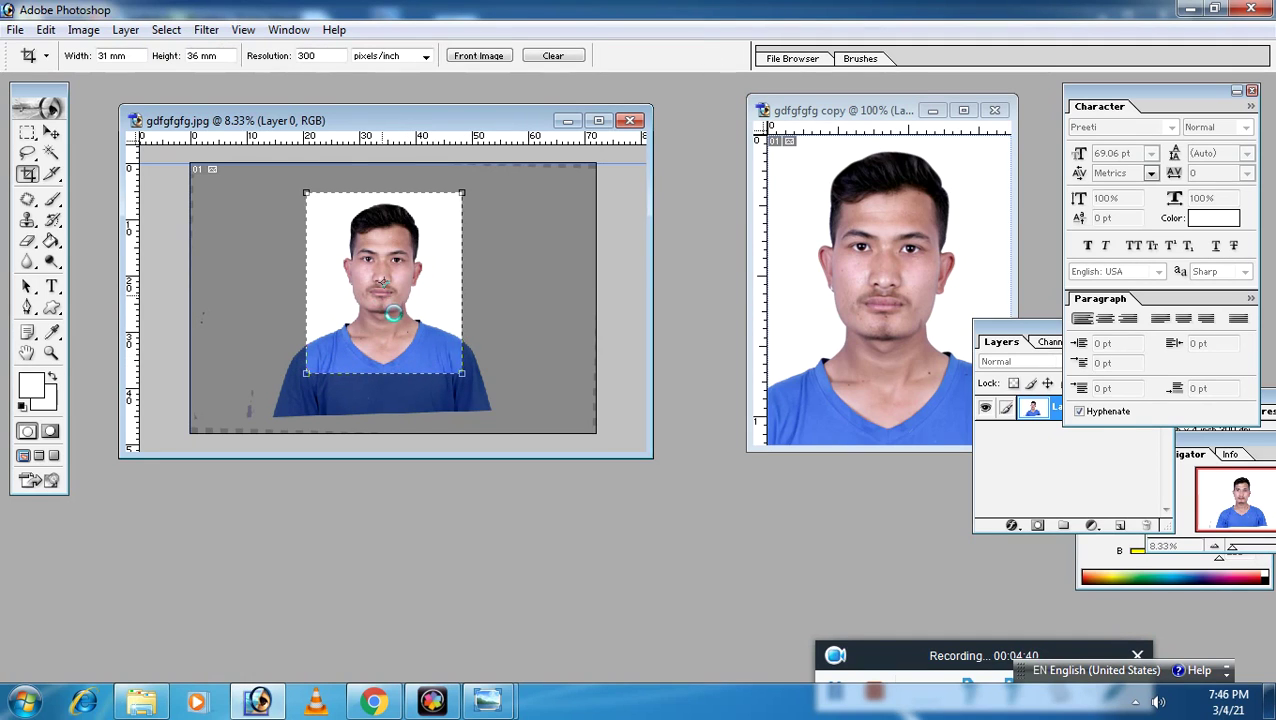
{"action": "left_click", "coordinate": [50, 353]}
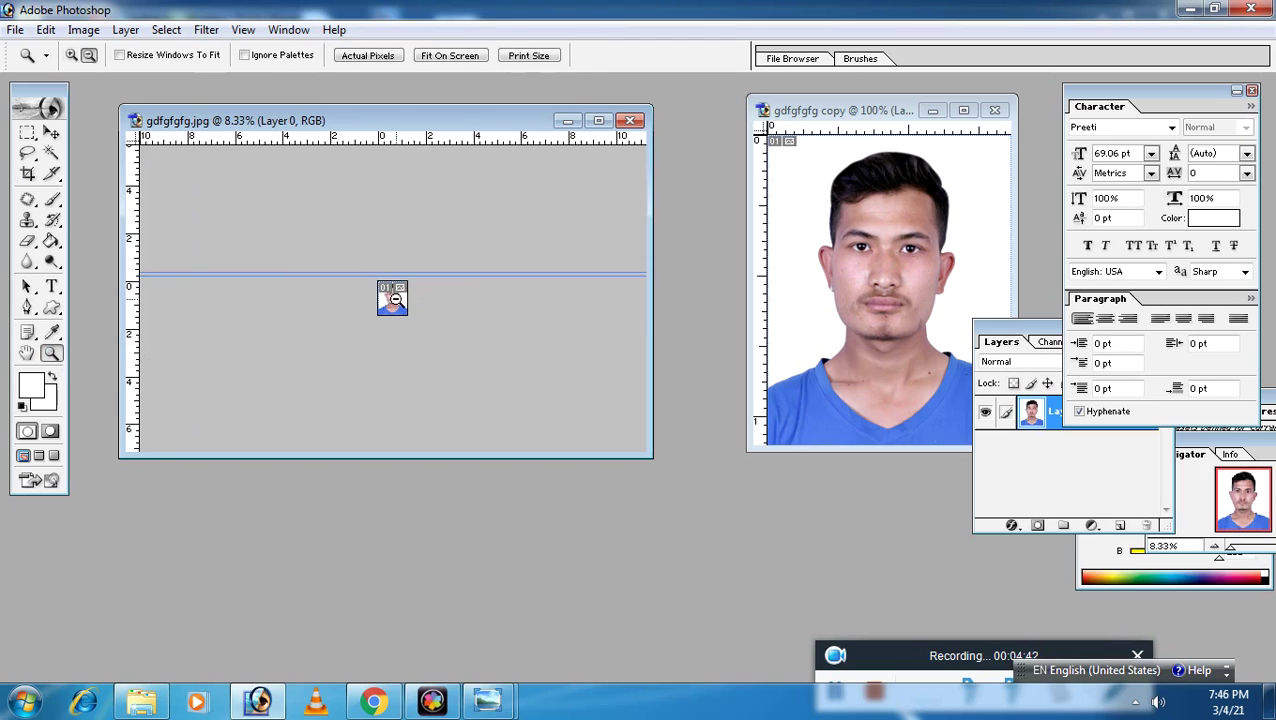
Duplicate the 31 × 36 mm crop into a second copy window.
{"action": "left_click", "coordinate": [395, 299]}
{"action": "left_click", "coordinate": [395, 299]}
{"action": "left_click", "coordinate": [400, 301]}
{"action": "left_click", "coordinate": [401, 301]}
{"action": "key", "text": "alt"}
{"action": "left_click", "coordinate": [51, 132]}
{"action": "right_click", "coordinate": [290, 124]}
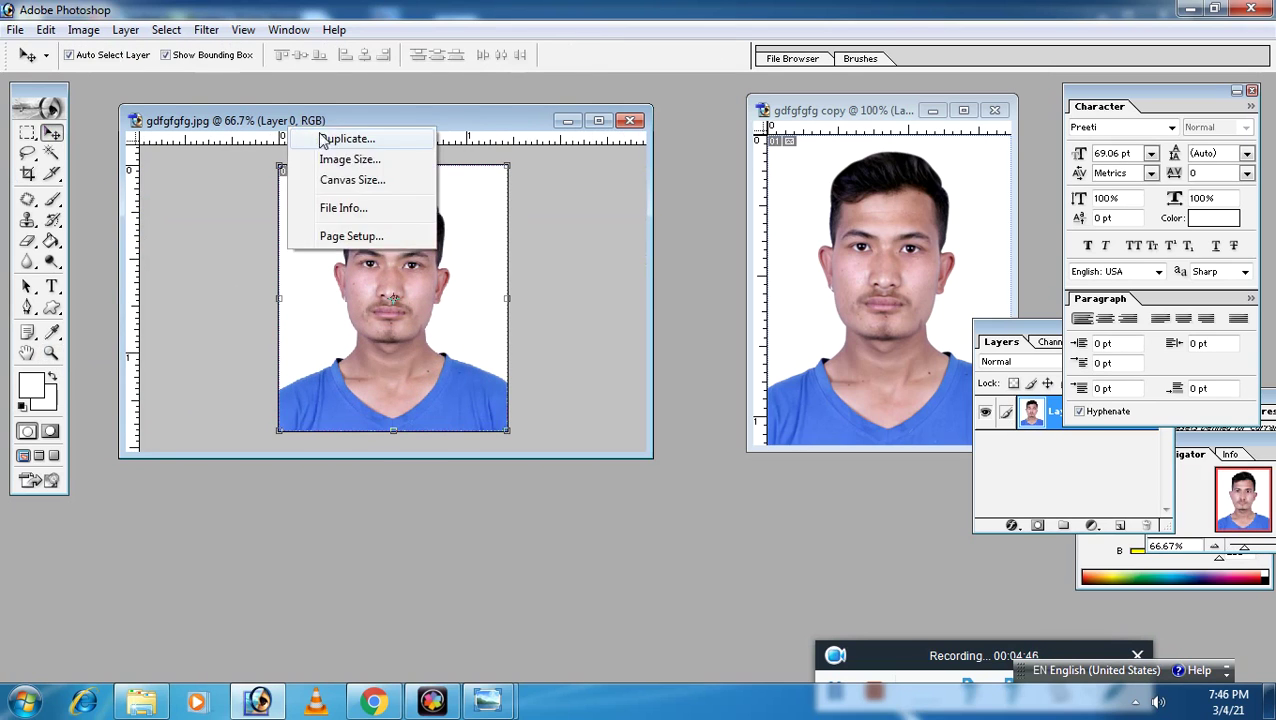
{"action": "left_click", "coordinate": [340, 137]}
{"action": "left_click", "coordinate": [783, 335]}
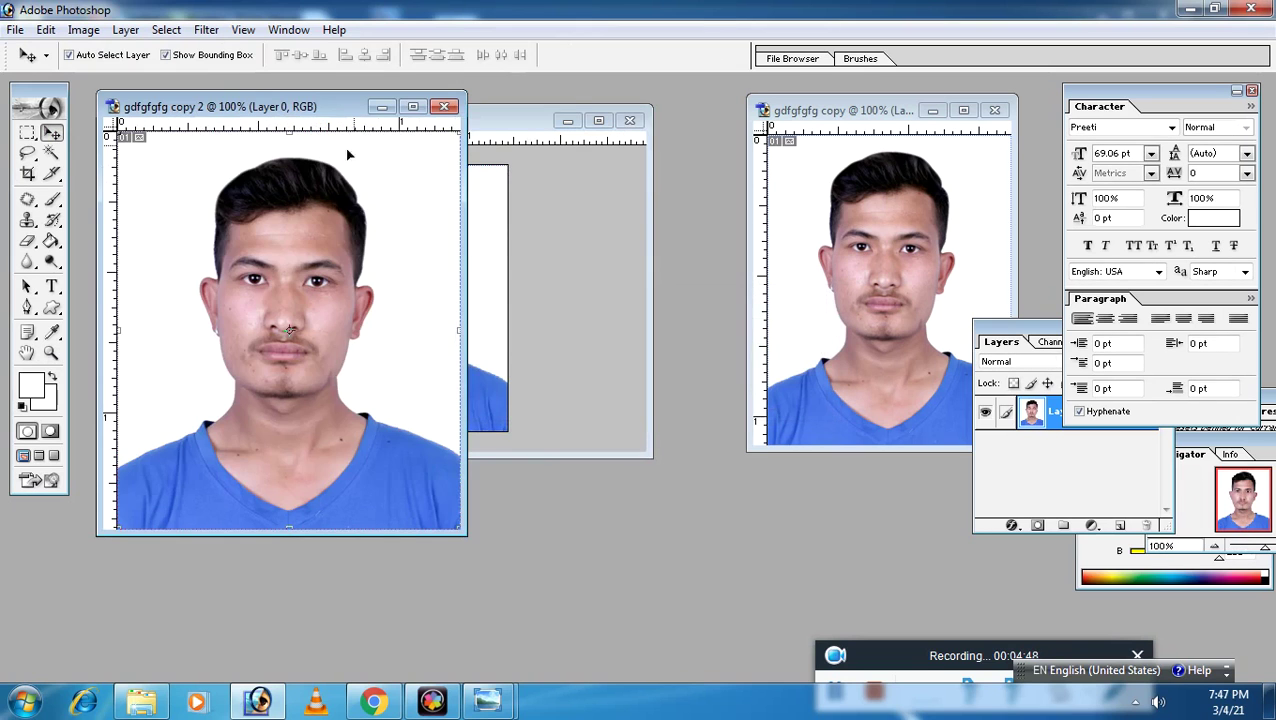
Arrange the windows: second copy over the first on the right, original on the left.
{"action": "left_click", "coordinate": [490, 123]}
{"action": "left_click_drag", "start_coordinate": [295, 122], "coordinate": [840, 190]}
{"action": "left_click", "coordinate": [265, 115]}
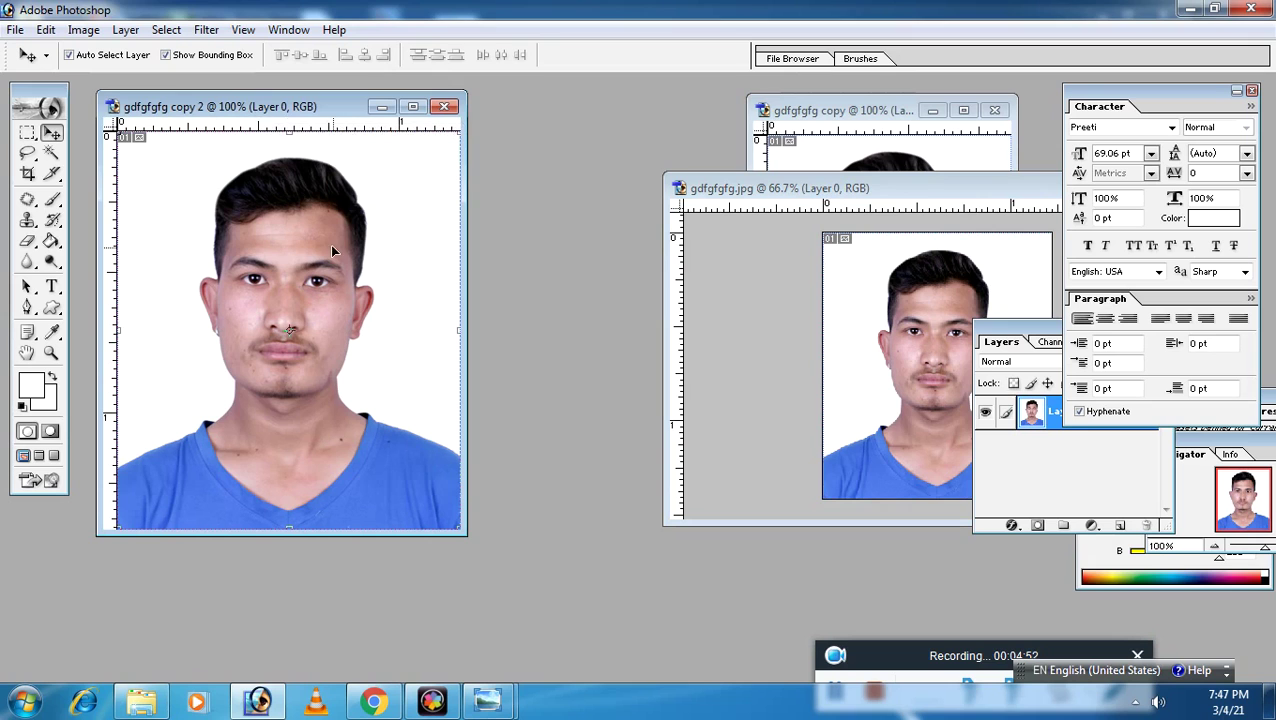
{"action": "left_click_drag", "start_coordinate": [735, 190], "coordinate": [216, 243]}
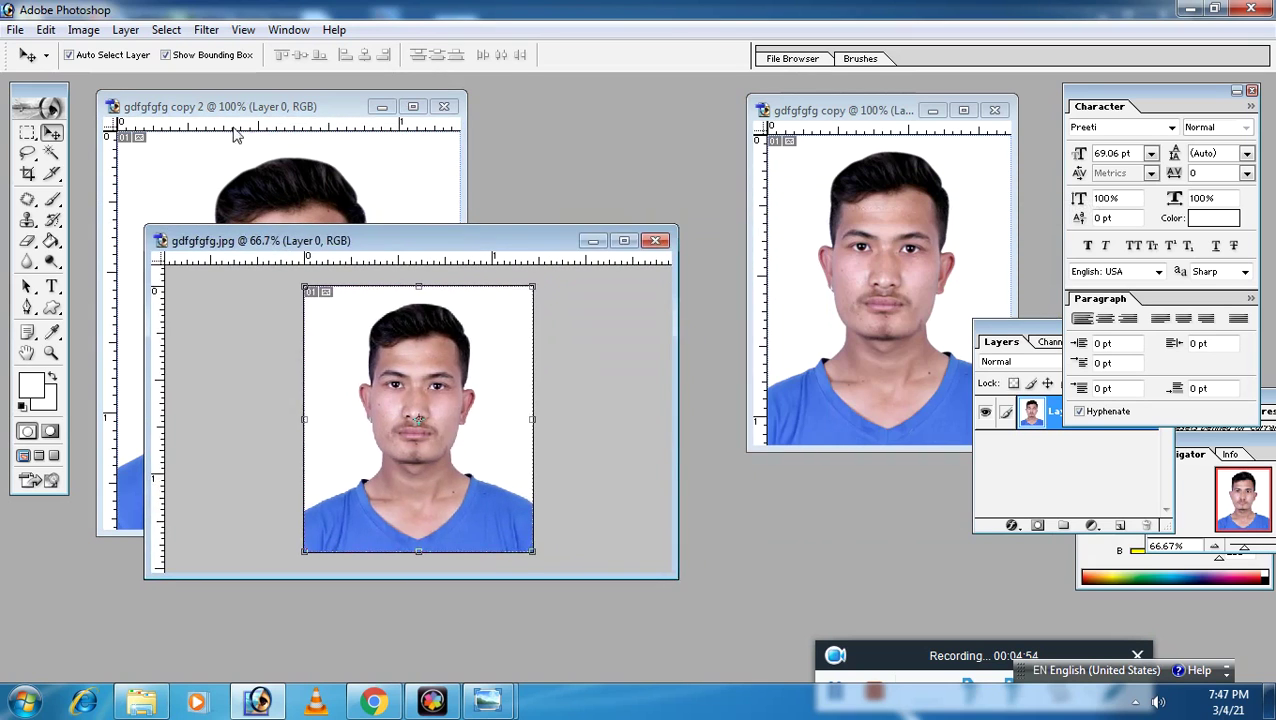
{"action": "left_click", "coordinate": [236, 135]}
{"action": "left_click_drag", "start_coordinate": [236, 106], "coordinate": [892, 176]}
{"action": "left_click", "coordinate": [424, 250]}
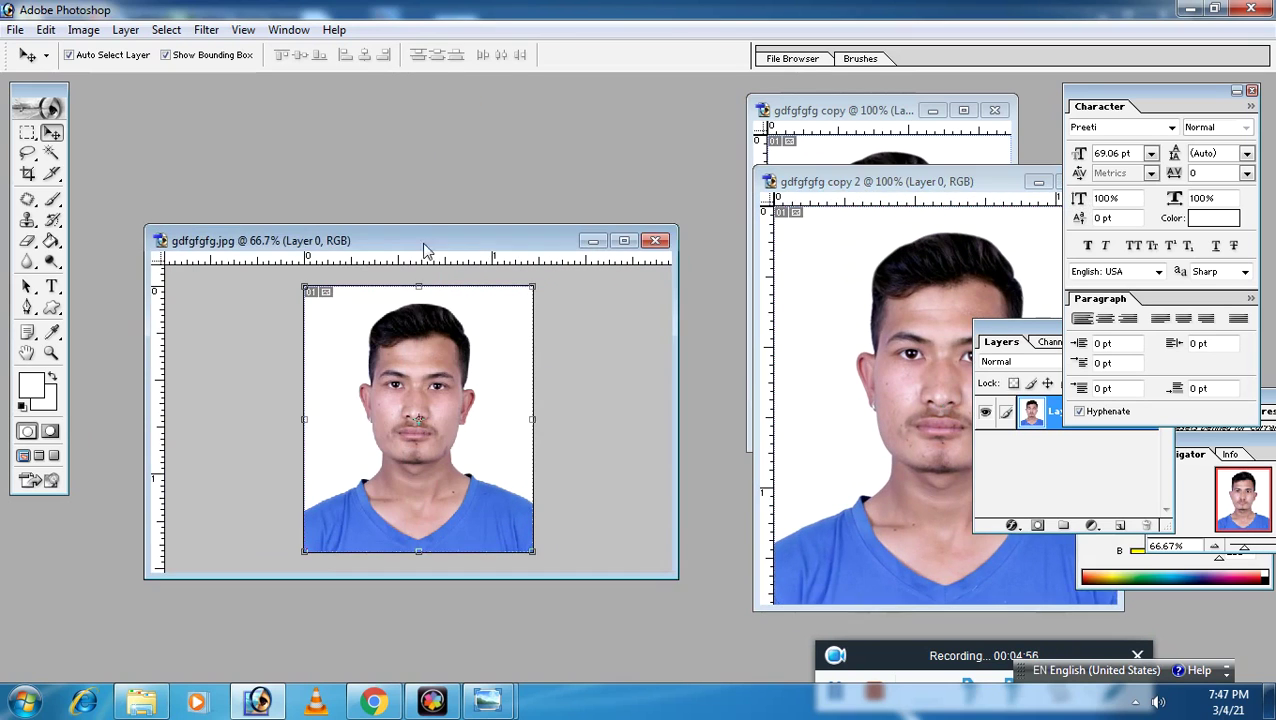
{"action": "left_click_drag", "start_coordinate": [424, 250], "coordinate": [401, 199]}
Undo the crop on the original photo and zoom out to its full canvas.
{"action": "key", "text": "ctrl+z"}
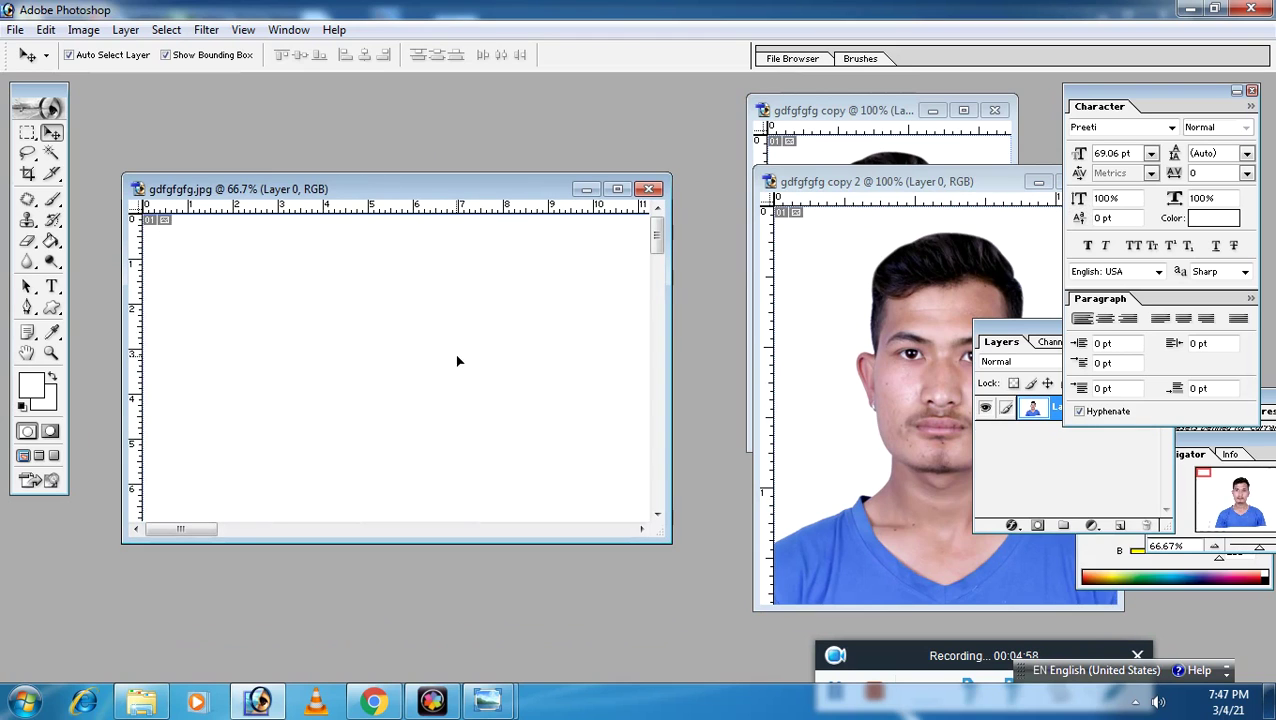
{"action": "left_click", "coordinate": [50, 352]}
{"action": "left_click", "coordinate": [440, 370], "text": "alt"}
{"action": "left_click", "coordinate": [490, 392], "text": "alt"}
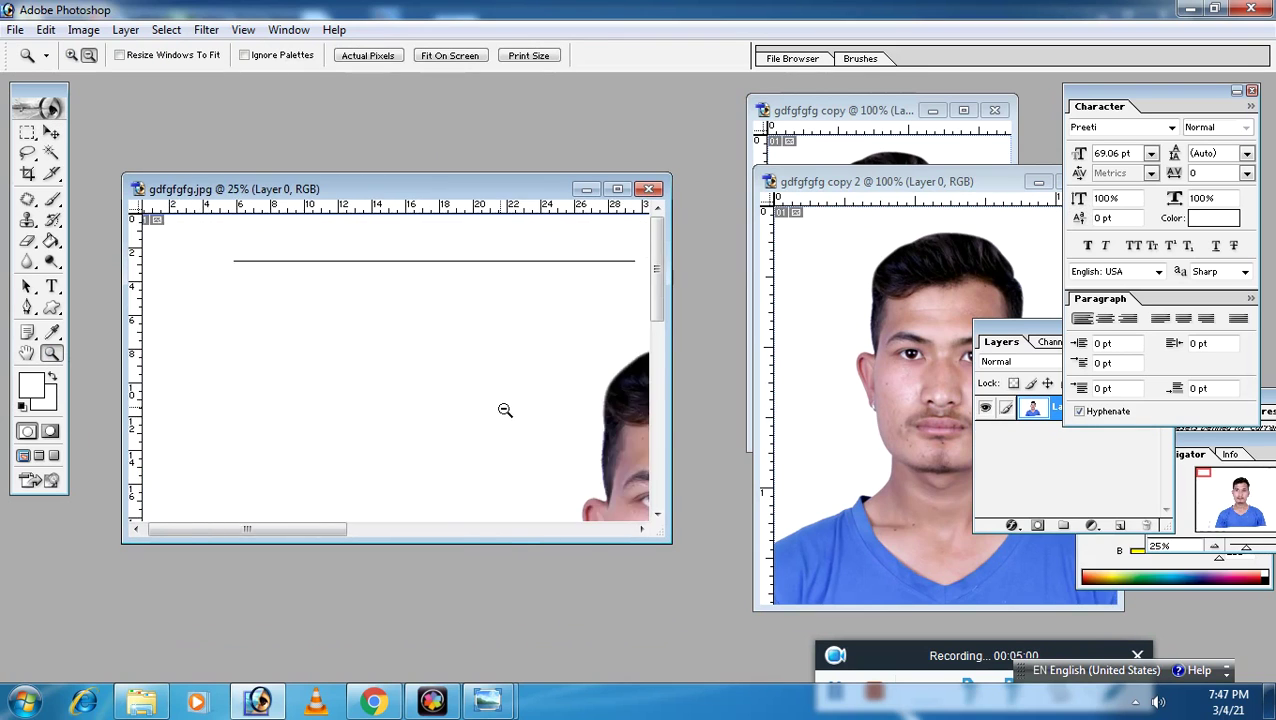
Preset the Crop tool to 35 mm wide by 45 mm high and enlarge the original photo's window.
{"action": "left_click", "coordinate": [495, 410], "text": "alt"}
{"action": "left_click", "coordinate": [479, 410], "text": "alt"}
{"action": "left_click", "coordinate": [28, 174]}
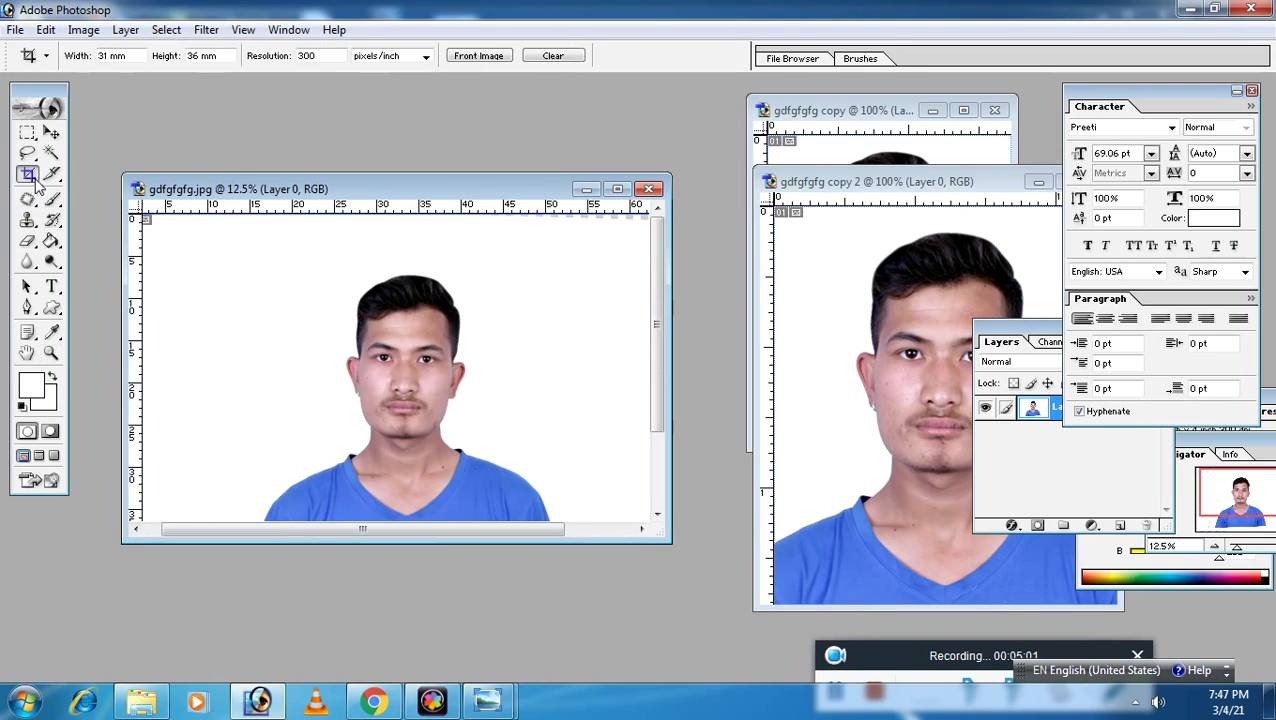
{"action": "left_click", "coordinate": [138, 56]}
{"action": "type", "text": "35"}
{"action": "key", "text": "Tab"}
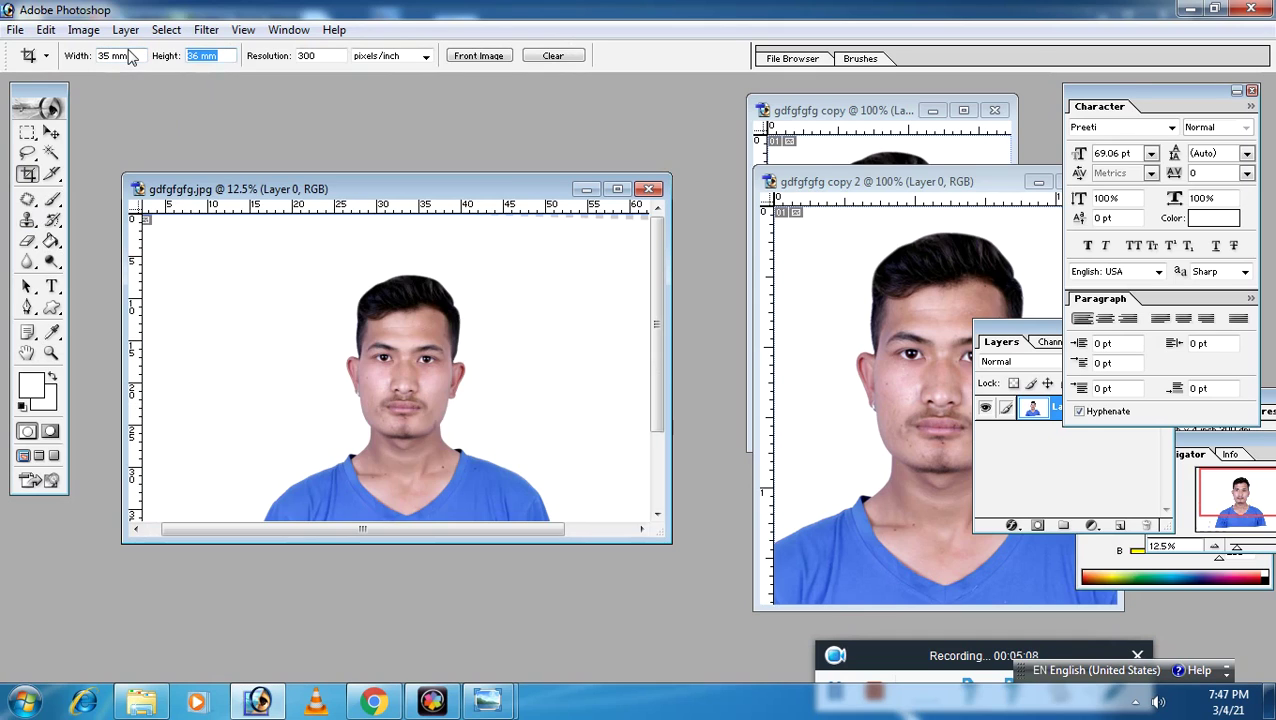
{"action": "type", "text": "45mm"}
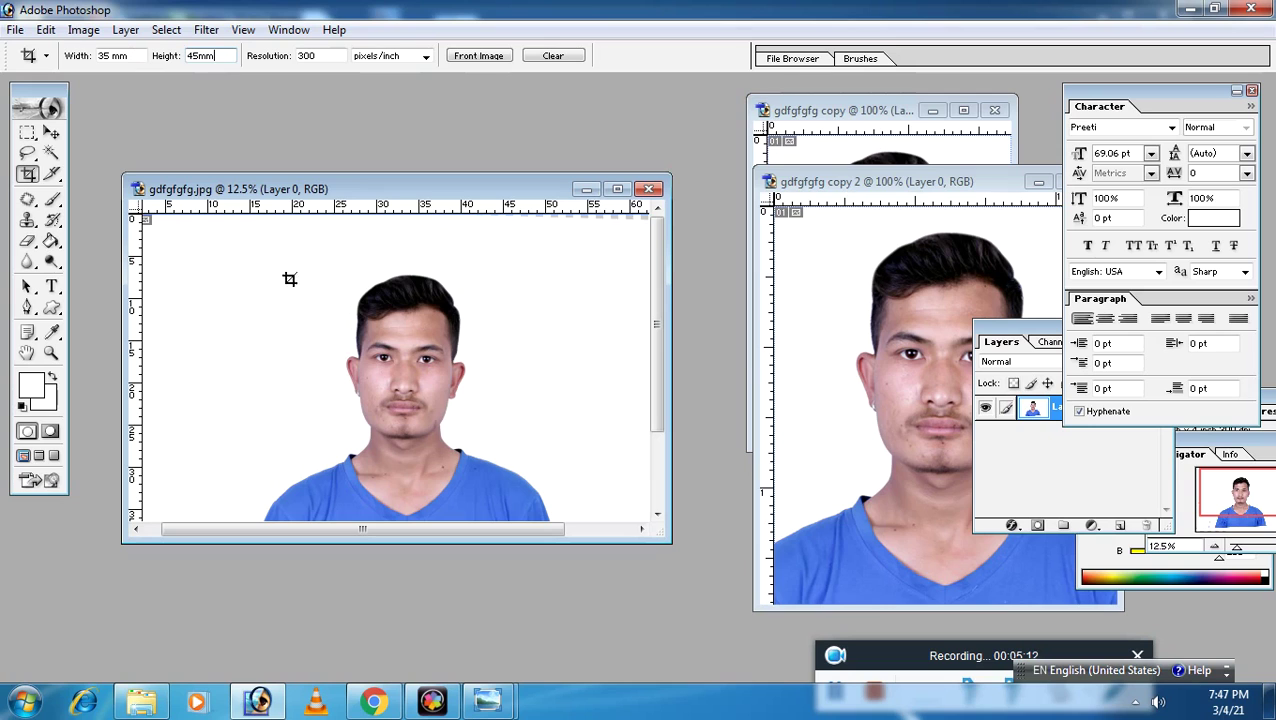
{"action": "left_click_drag", "start_coordinate": [664, 541], "coordinate": [852, 624]}
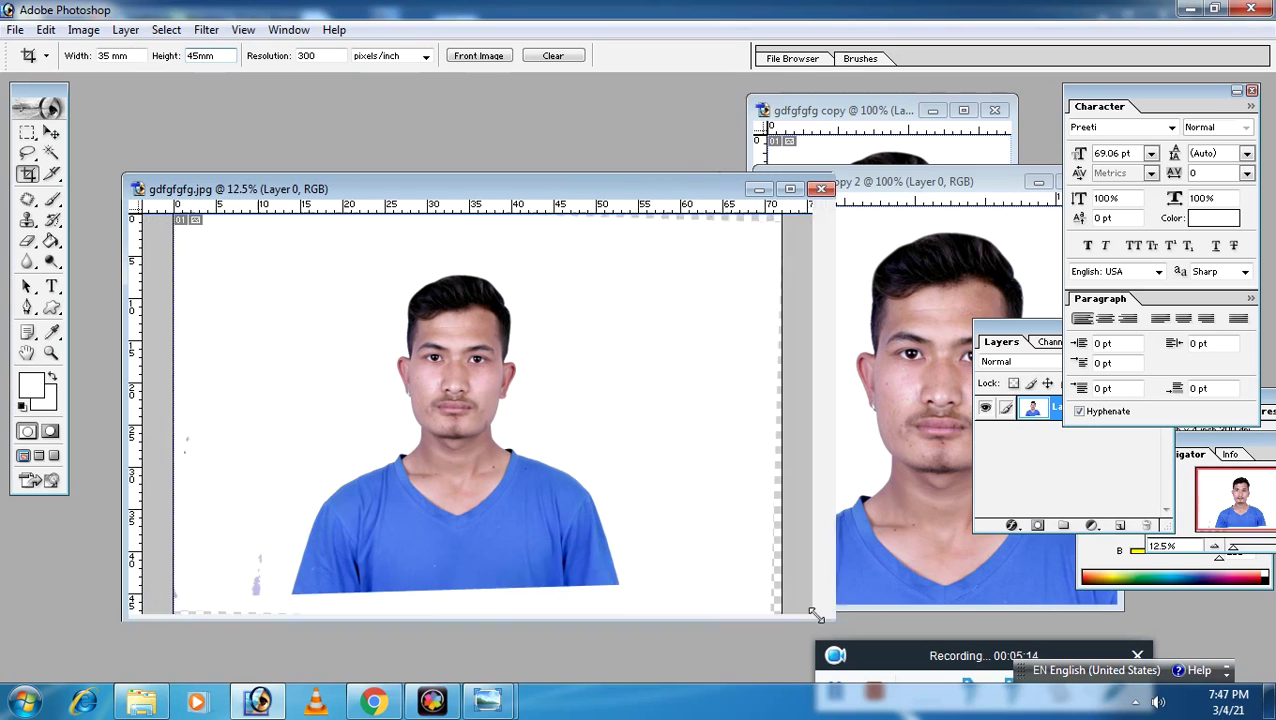
{"action": "left_click_drag", "start_coordinate": [548, 182], "coordinate": [452, 158]}
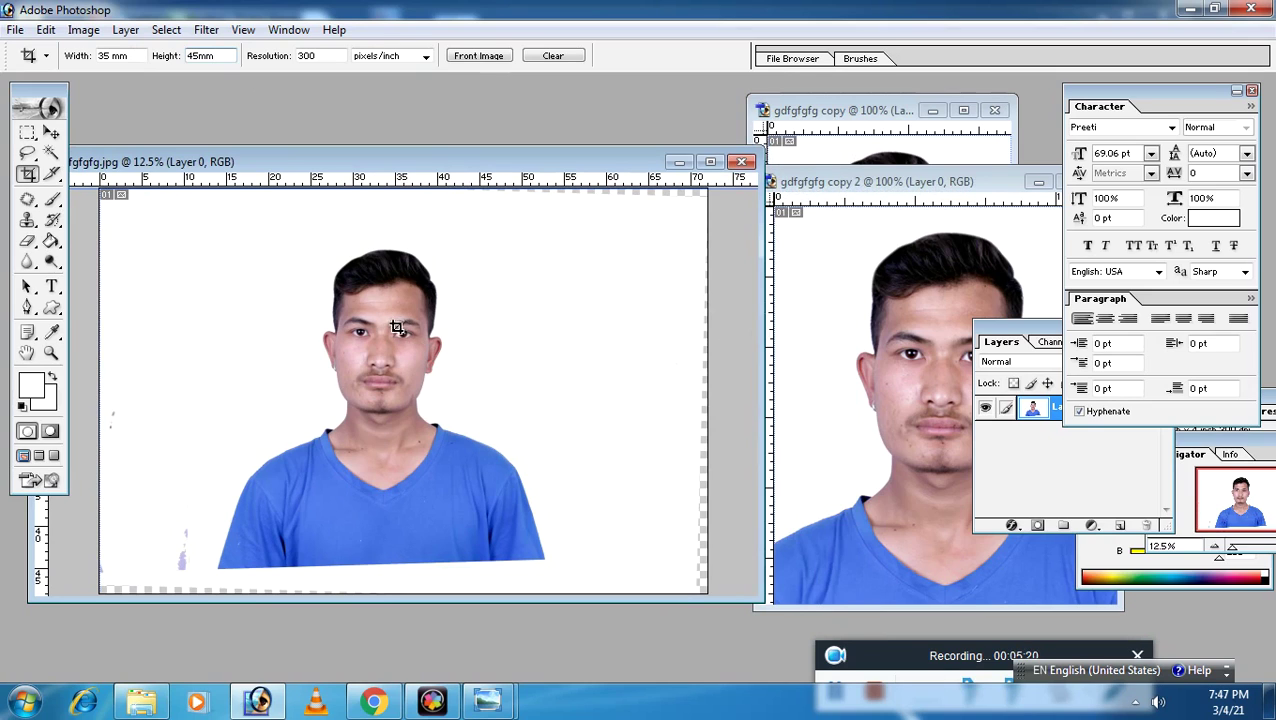
Frame the man's head and shoulders in the 35 × 45 mm crop area and commit it.
{"action": "left_click_drag", "start_coordinate": [258, 234], "coordinate": [538, 476]}
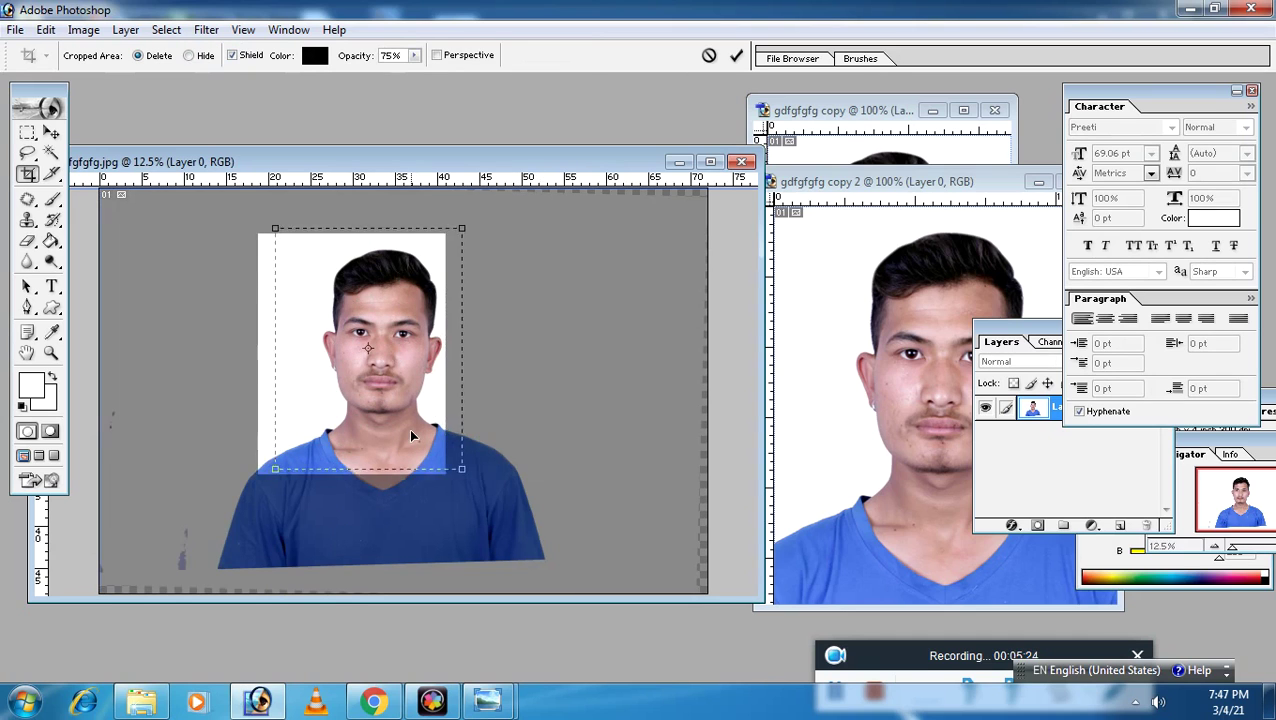
{"action": "left_click_drag", "start_coordinate": [409, 428], "coordinate": [426, 422]}
{"action": "mouse_move", "coordinate": [462, 468]}
{"action": "left_mouse_down"}
{"action": "mouse_move", "coordinate": [415, 420]}
{"action": "mouse_move", "coordinate": [457, 441]}
{"action": "left_mouse_up"}
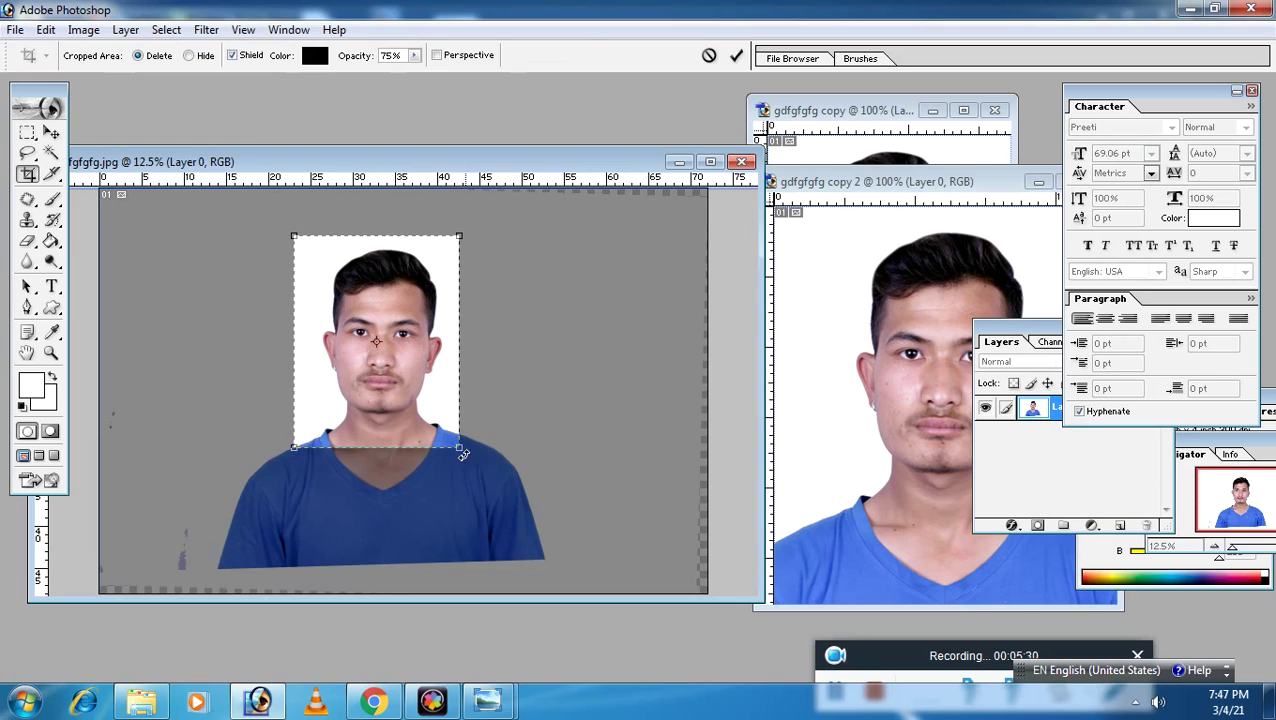
{"action": "key", "text": "Right"}
{"action": "key", "text": "Right"}
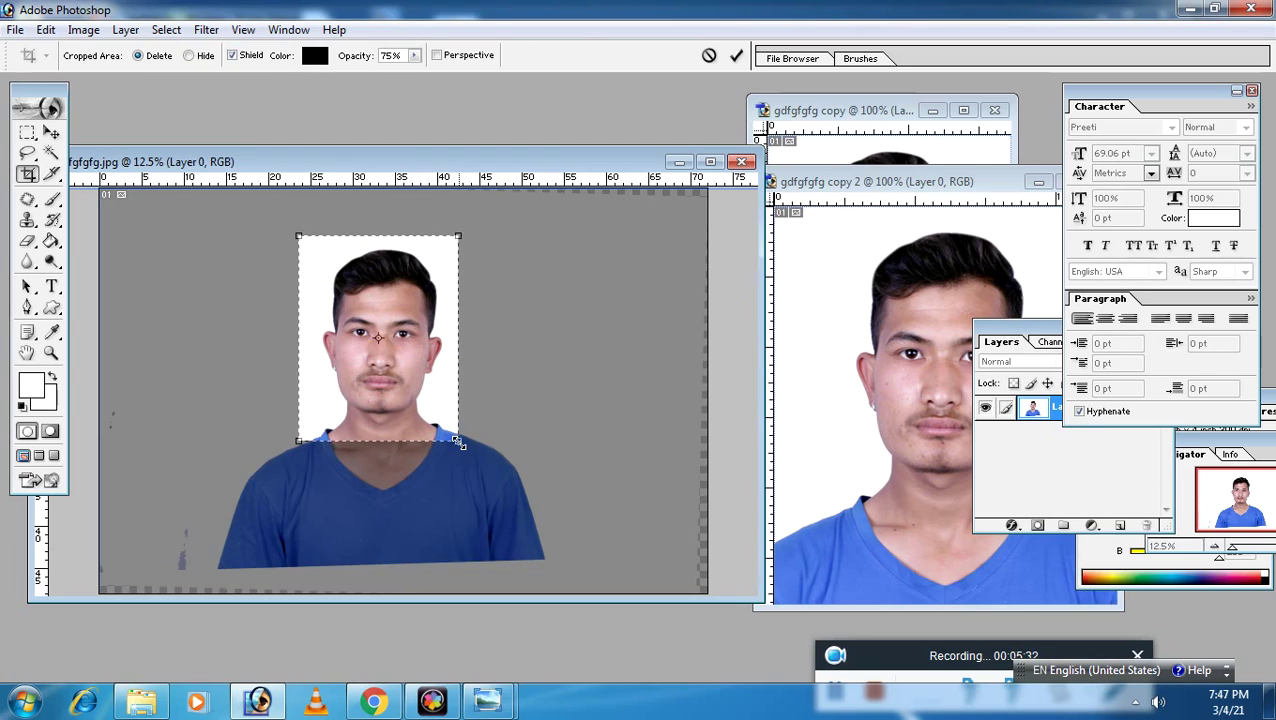
{"action": "key", "text": "Right"}
{"action": "key", "text": "Right"}
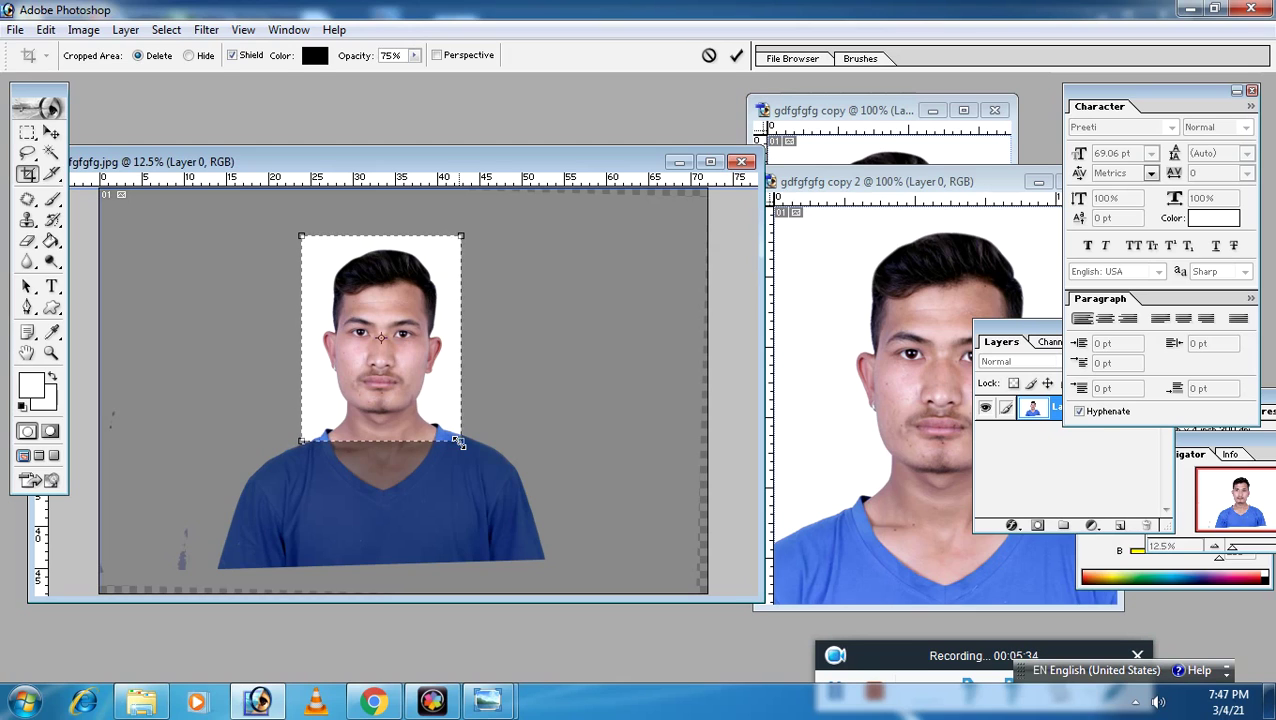
{"action": "left_click_drag", "start_coordinate": [392, 354], "coordinate": [395, 353]}
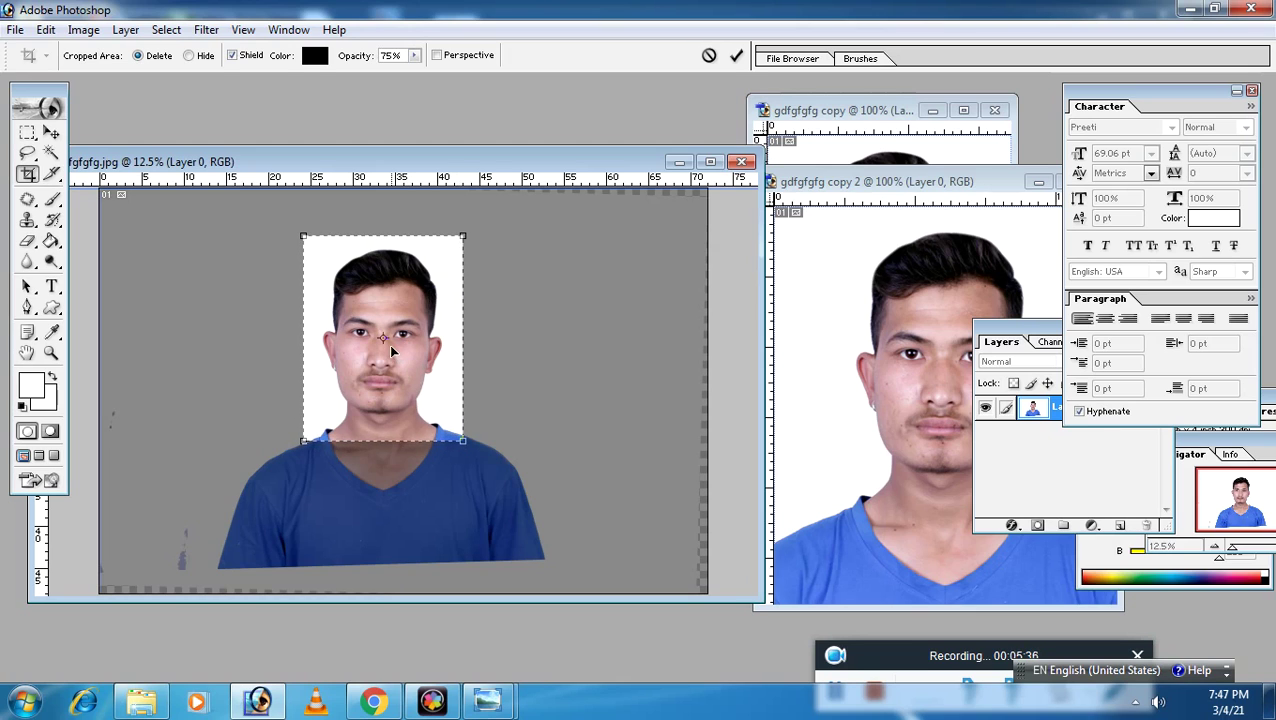
{"action": "key", "text": "Return"}
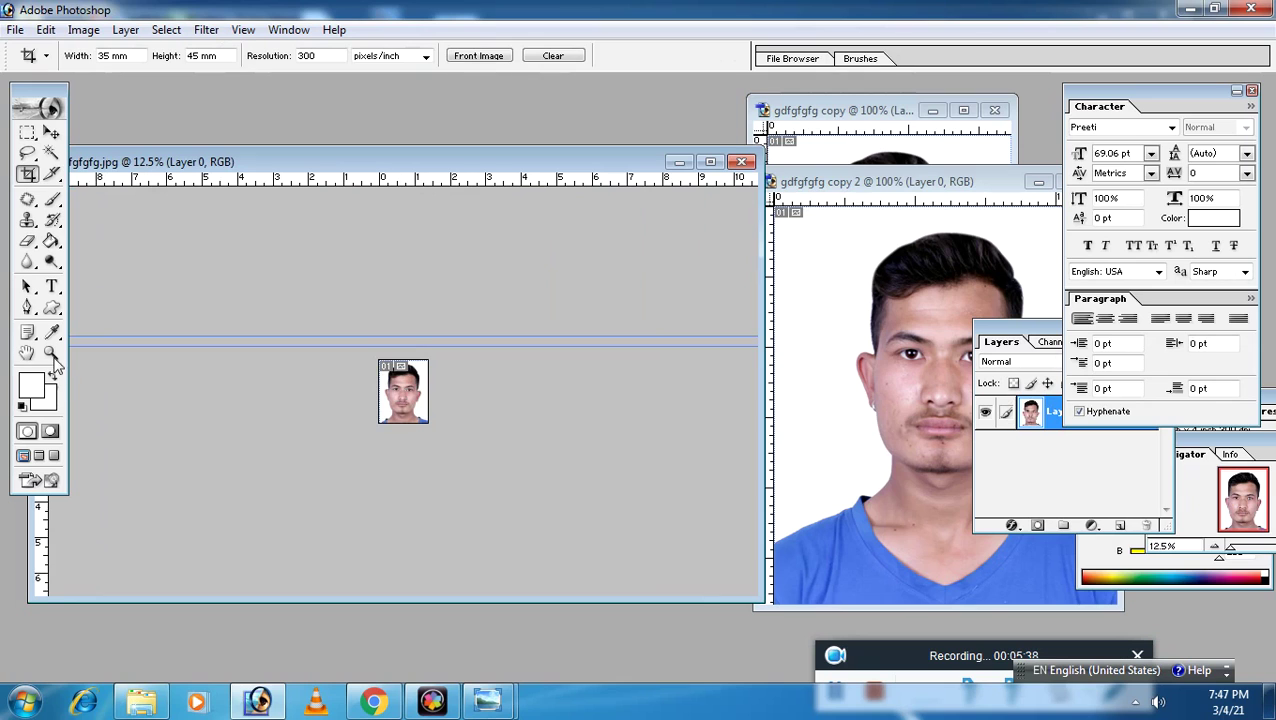
Zoom the cropped portrait from 12.5% to 66.7% with the Zoom tool.
{"action": "left_click", "coordinate": [53, 356]}
{"action": "scroll", "coordinate": [366, 401], "scroll_direction": "up", "scroll_amount": 2, "text": "alt"}
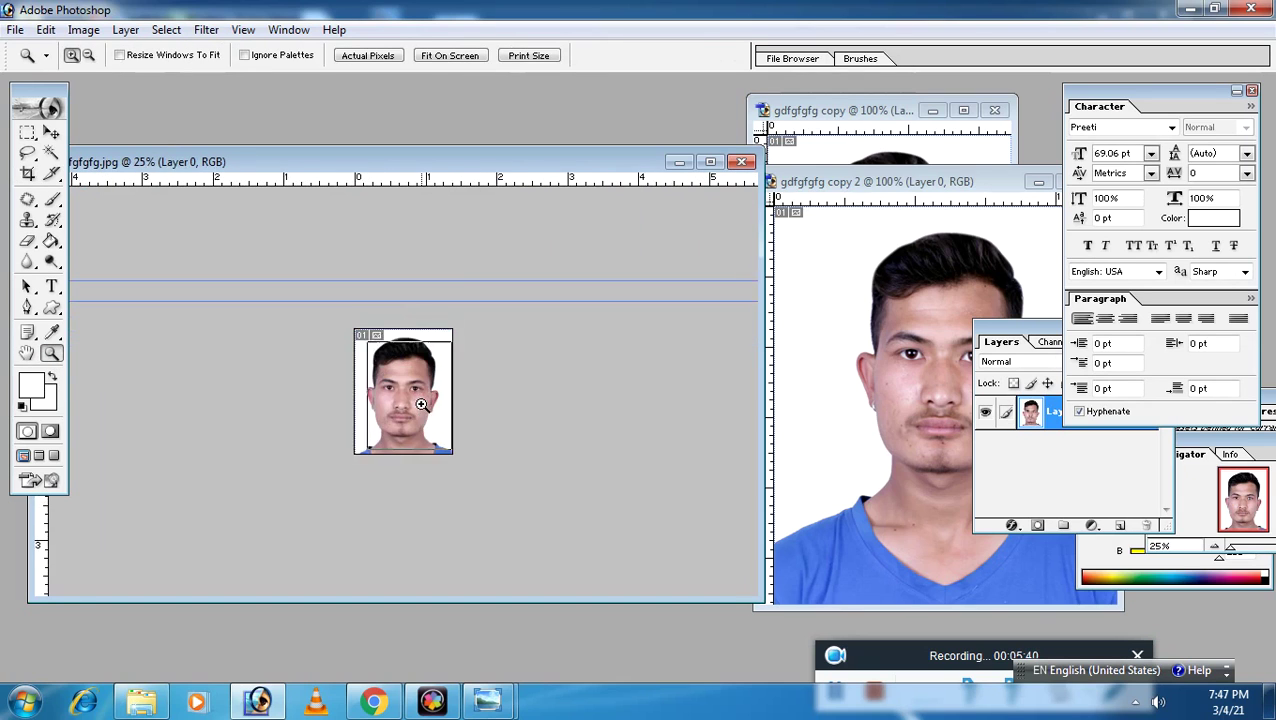
{"action": "scroll", "coordinate": [366, 401], "scroll_direction": "up", "scroll_amount": 2, "text": "alt"}
{"action": "scroll", "coordinate": [452, 413], "scroll_direction": "up", "scroll_amount": 1, "text": "alt"}
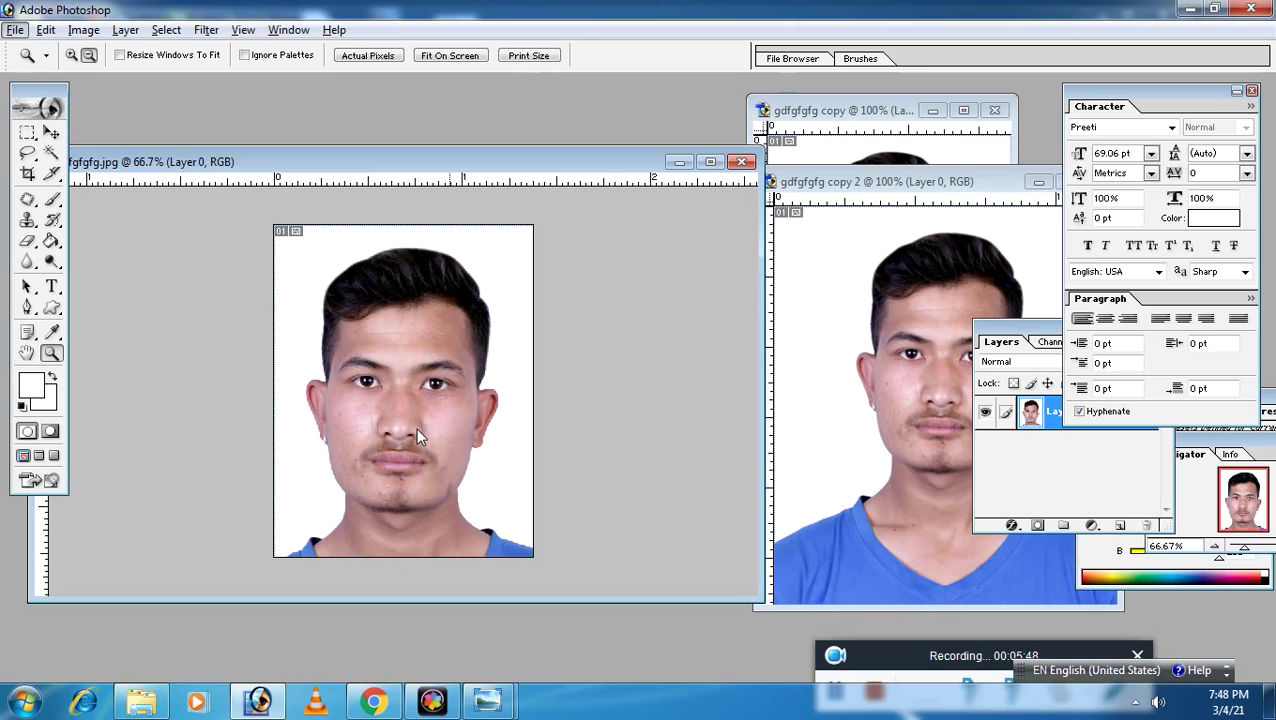
{"action": "left_click", "coordinate": [52, 353]}
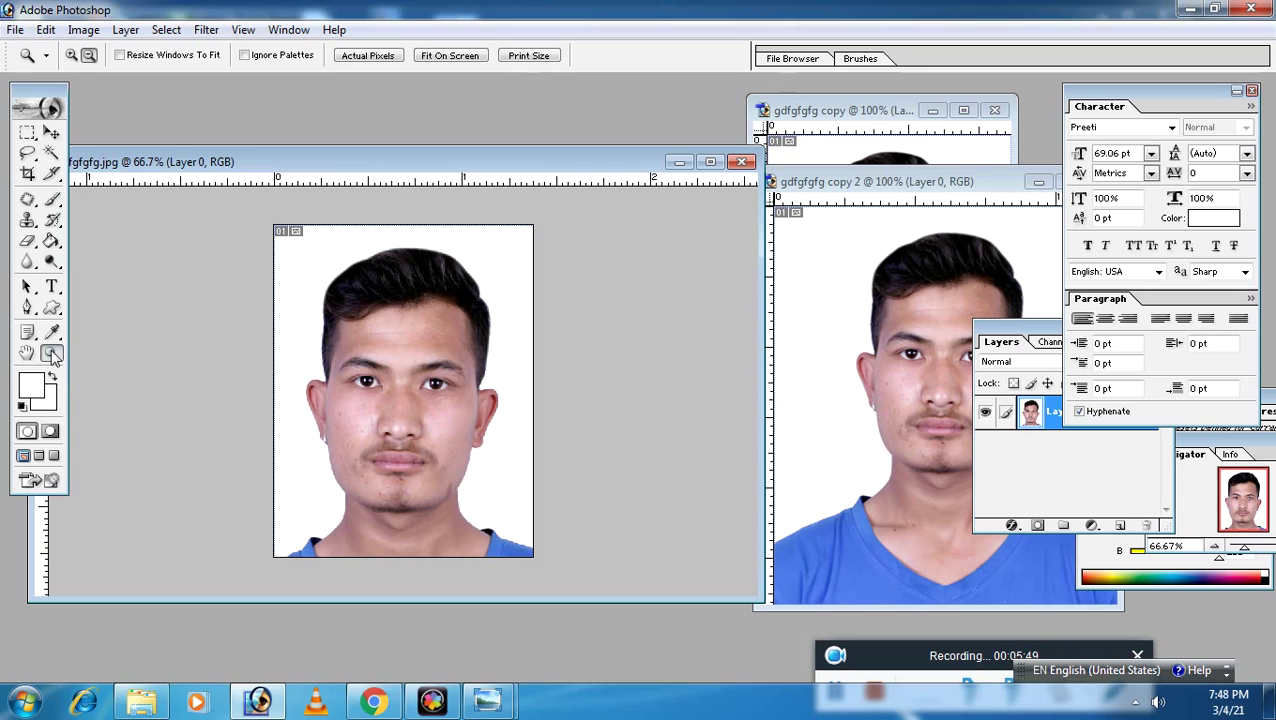
{"action": "left_click", "coordinate": [416, 398]}
{"action": "left_click", "coordinate": [455, 405], "text": "alt"}
Magnify the face to 300% and pan to bring the eyes and nose into view.
{"action": "left_click", "coordinate": [418, 425]}
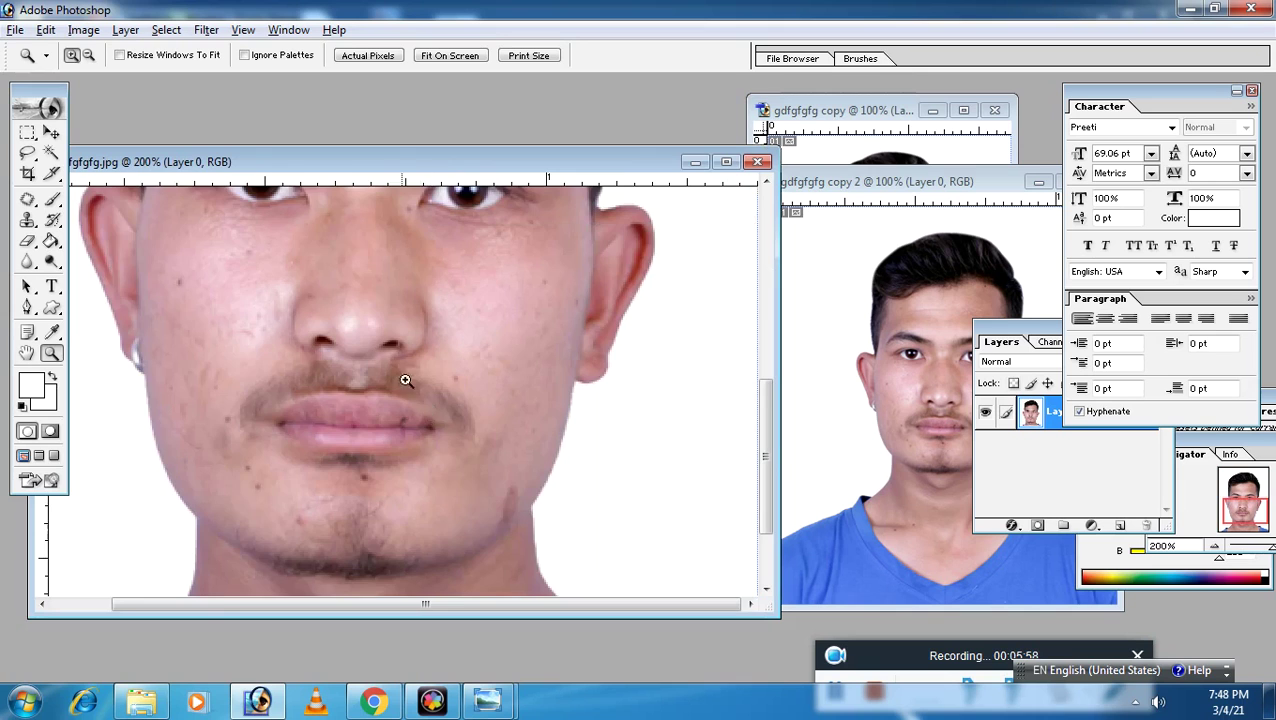
{"action": "left_click", "coordinate": [413, 378]}
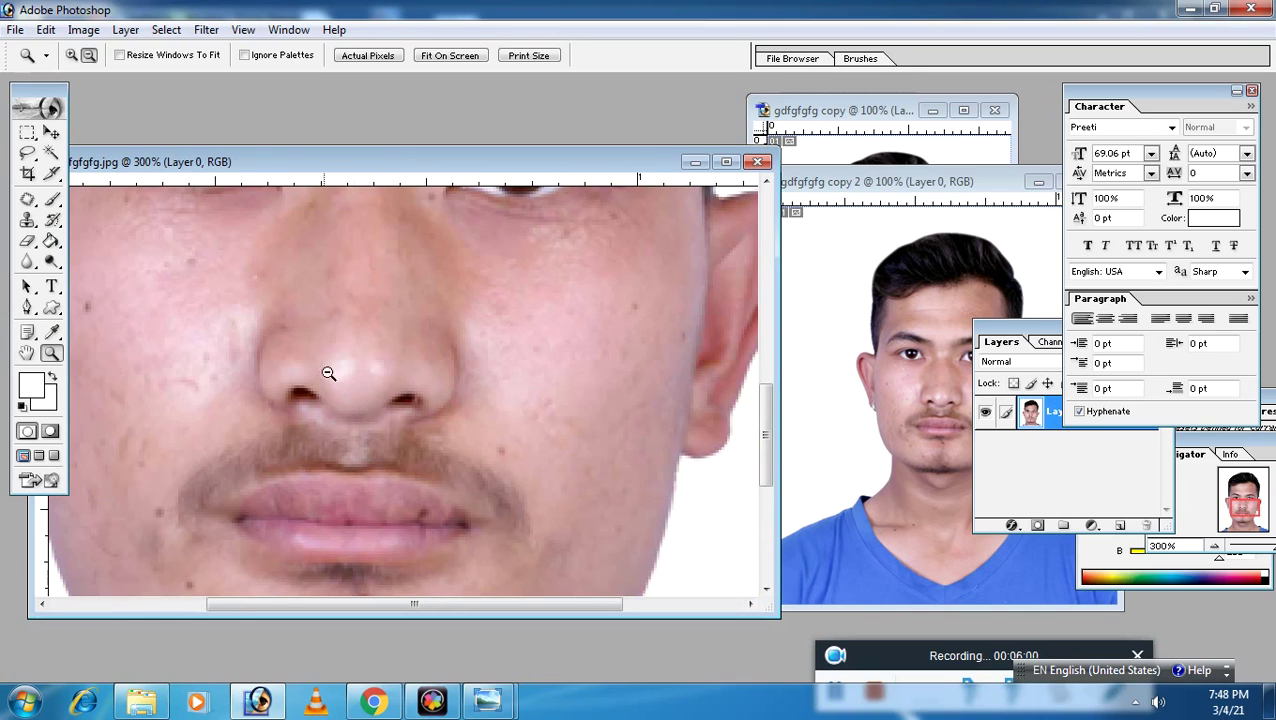
{"action": "left_click_drag", "start_coordinate": [384, 274], "coordinate": [411, 314]}
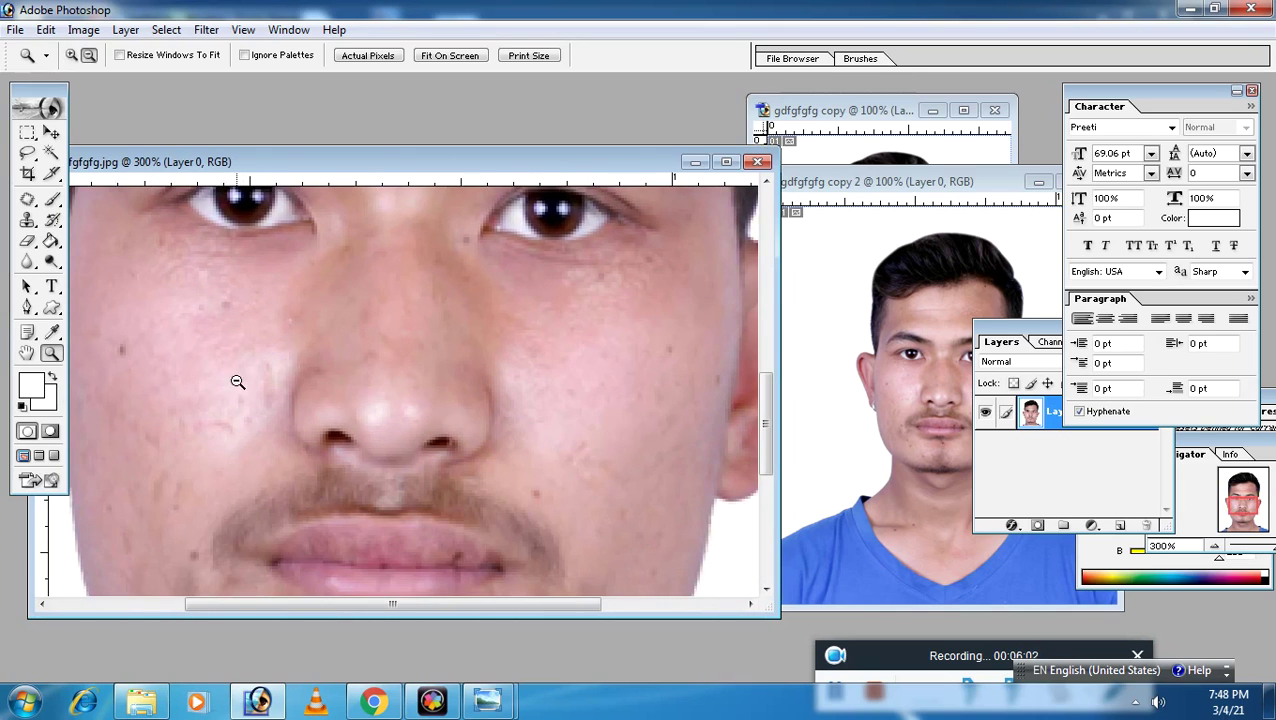
Outline the dark spot on the nose with the Patch Tool, then zoom back out.
{"action": "left_click", "coordinate": [31, 201]}
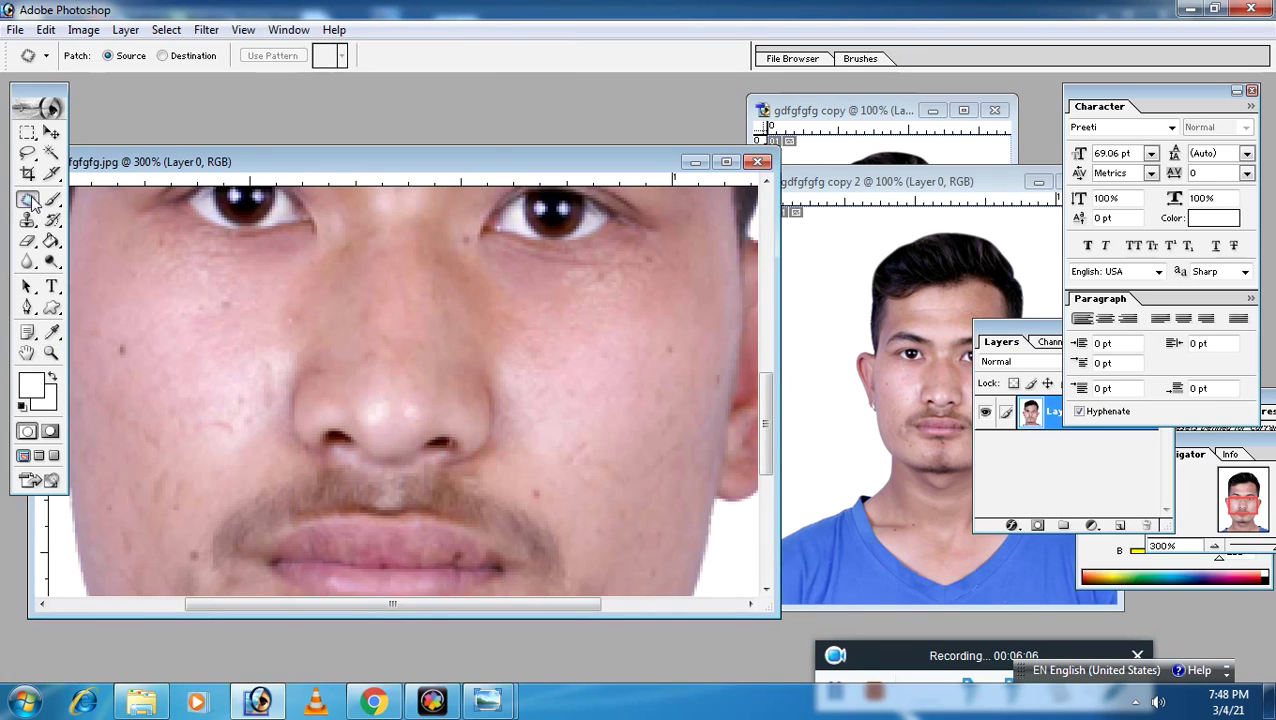
{"action": "left_click", "coordinate": [32, 201]}
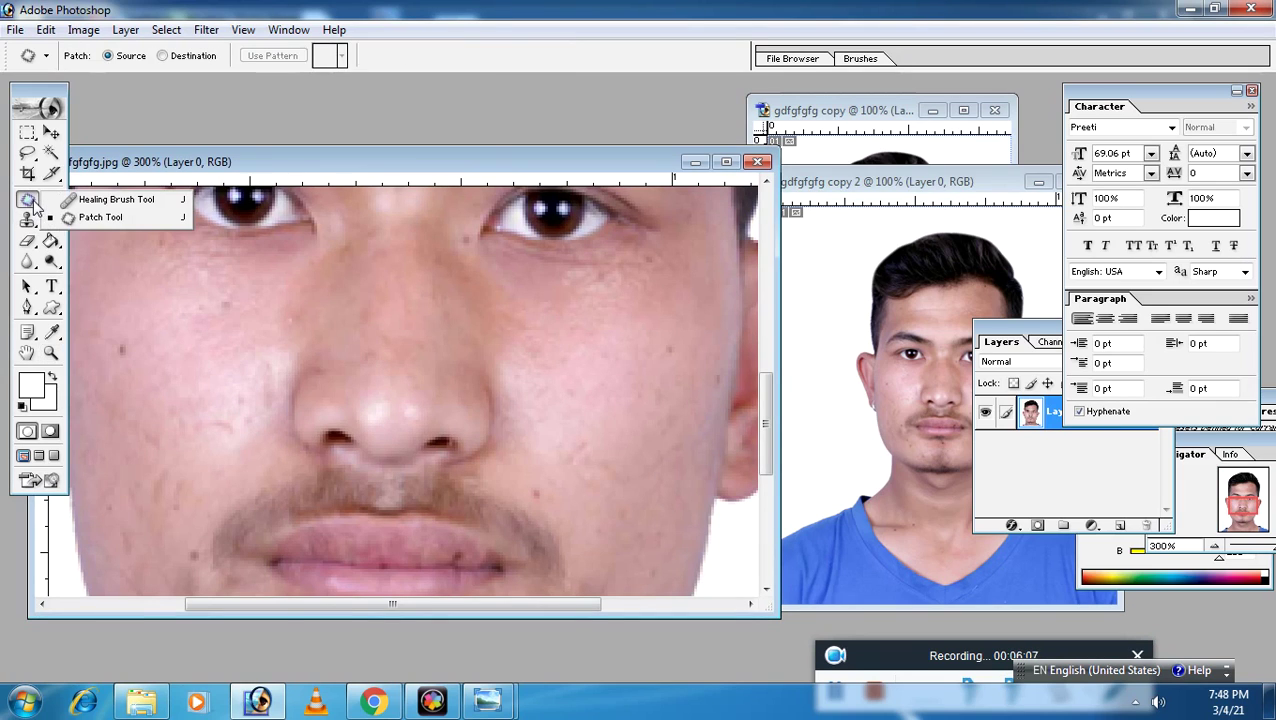
{"action": "left_click", "coordinate": [83, 219]}
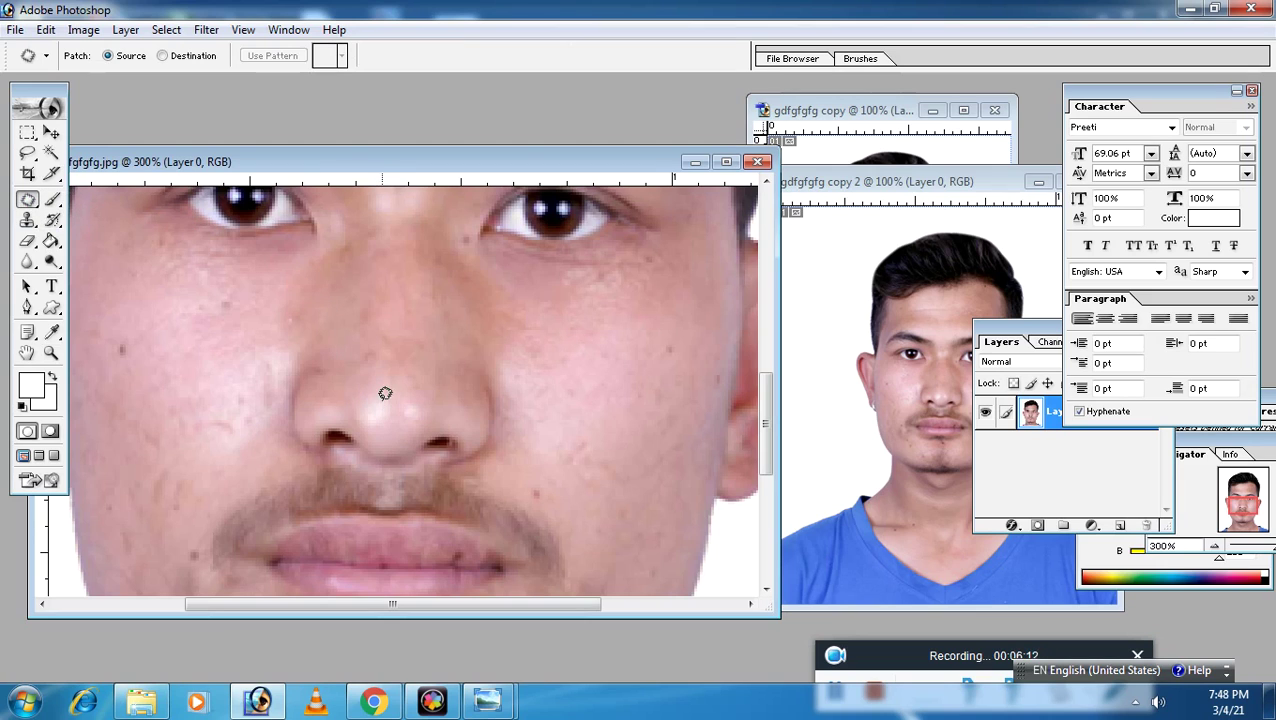
{"action": "mouse_move", "coordinate": [382, 410]}
{"action": "left_mouse_down"}
{"action": "mouse_move", "coordinate": [394, 375]}
{"action": "mouse_move", "coordinate": [405, 398]}
{"action": "left_mouse_up"}
{"action": "left_click", "coordinate": [52, 352]}
{"action": "left_click", "coordinate": [400, 390], "text": "alt"}
{"action": "left_click", "coordinate": [448, 396], "text": "alt"}
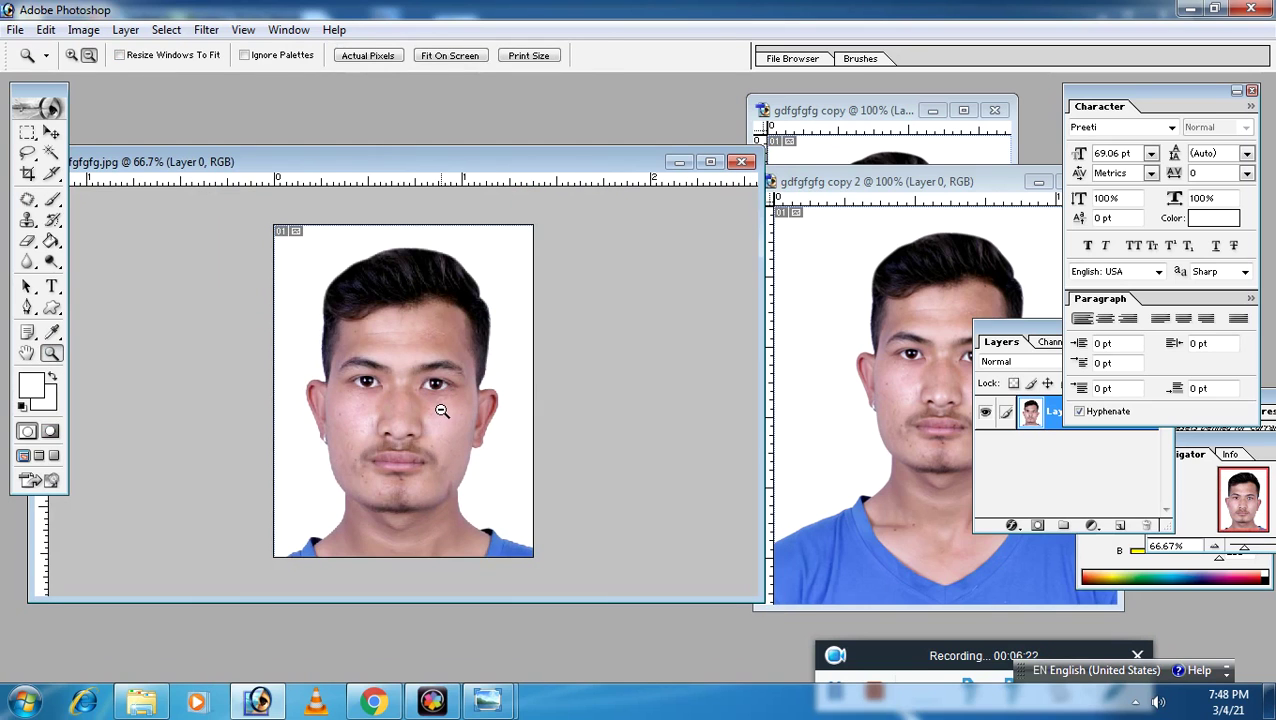
Zoom out to 50% and rearrange the cropped portrait and copy 2 photo windows.
{"action": "left_click", "coordinate": [440, 404], "text": "alt"}
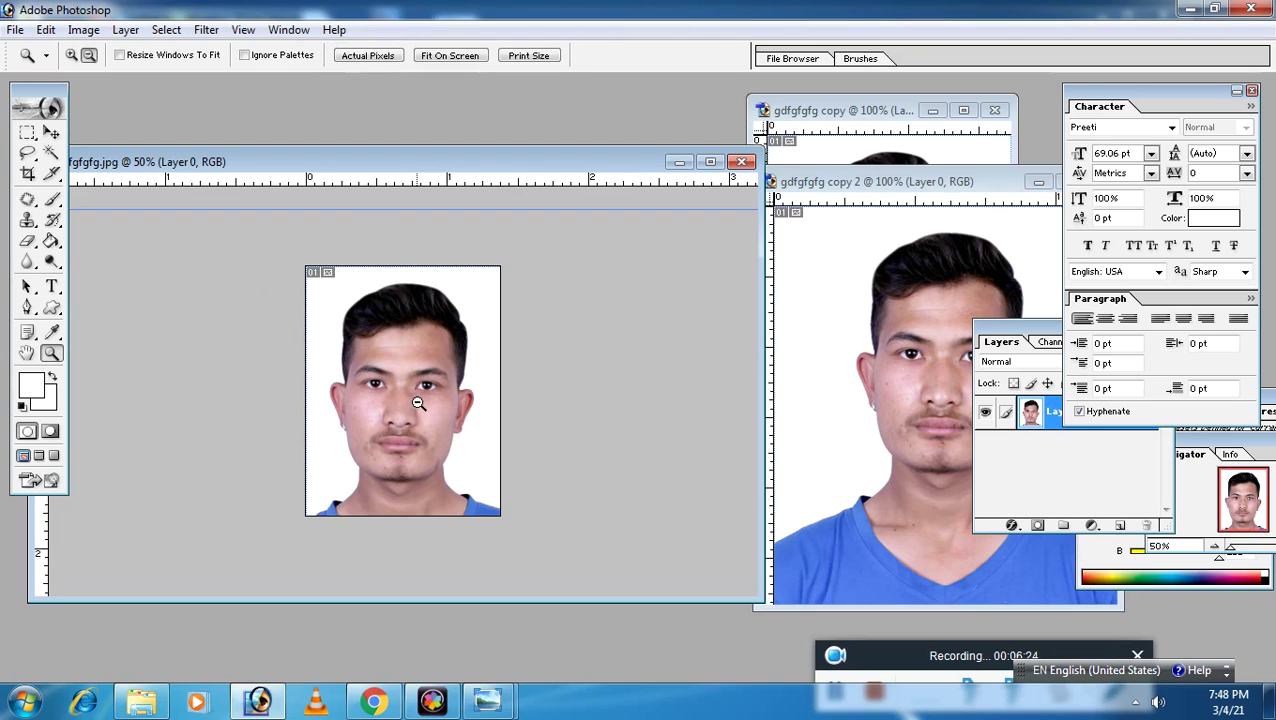
{"action": "left_click", "coordinate": [51, 132]}
{"action": "left_click_drag", "start_coordinate": [370, 163], "coordinate": [556, 351]}
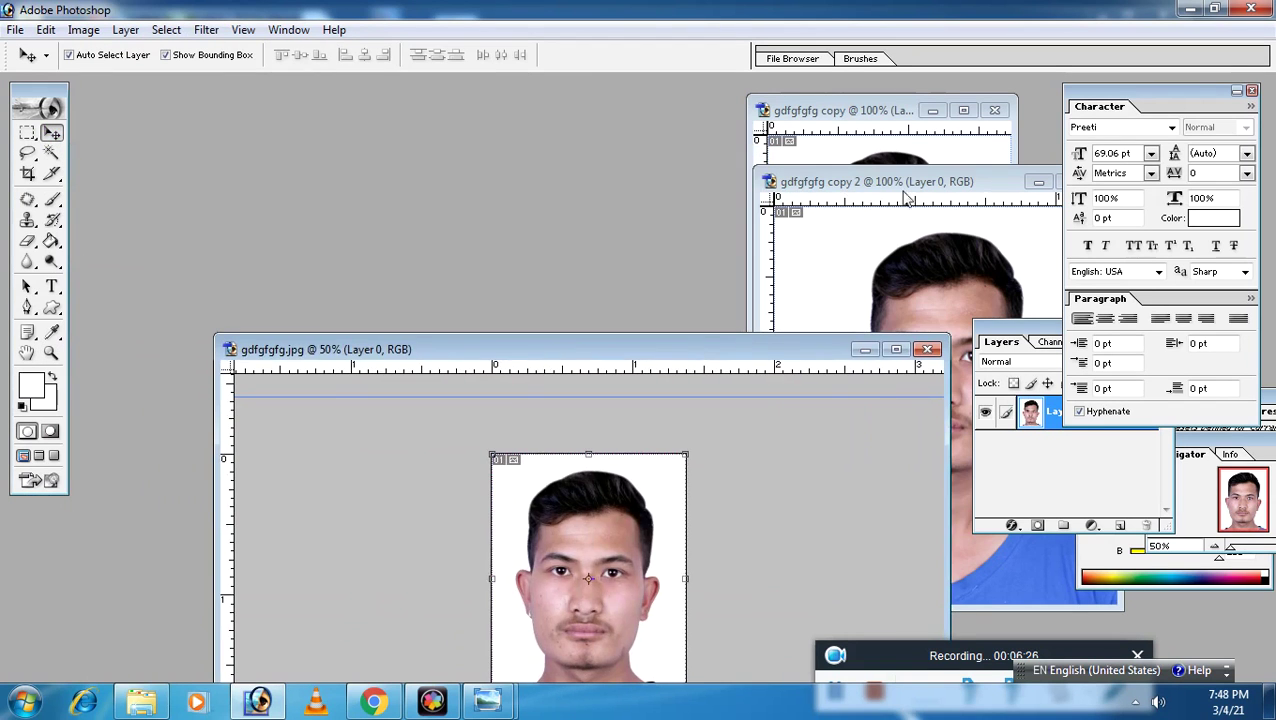
{"action": "left_click", "coordinate": [910, 185]}
{"action": "left_click_drag", "start_coordinate": [908, 186], "coordinate": [386, 133]}
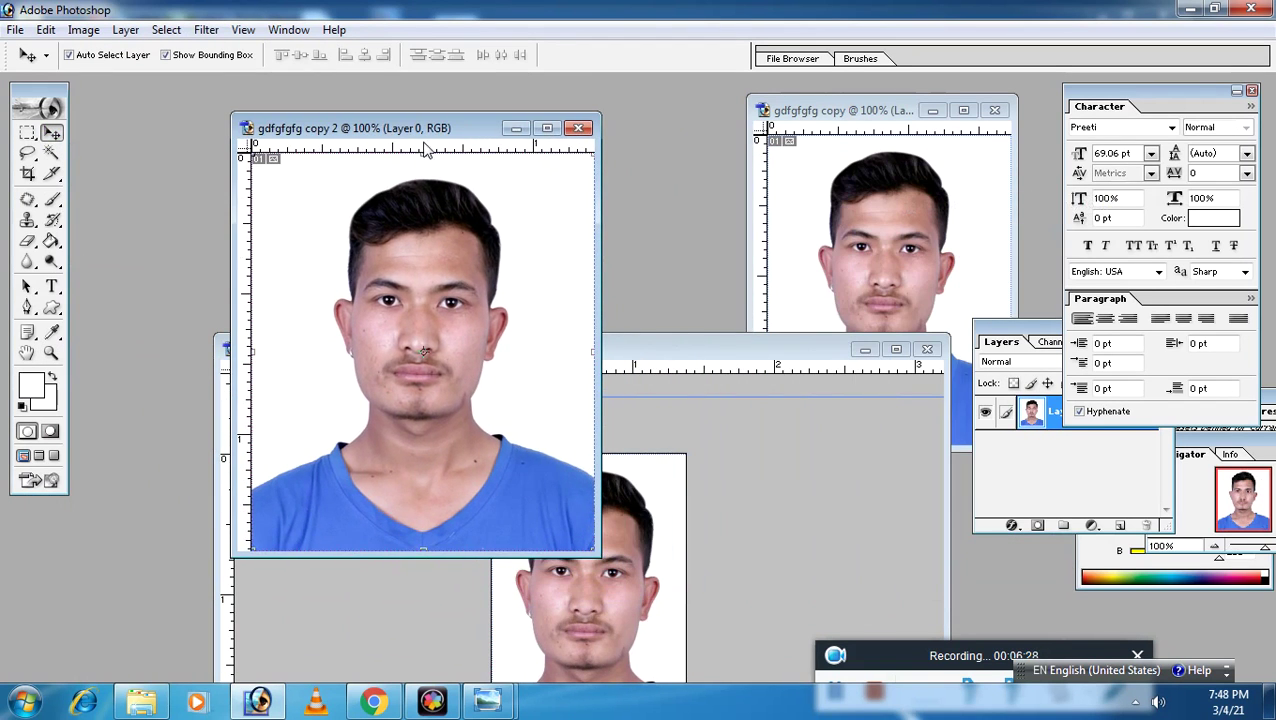
Create a new document from the 4 x 6 inch preset.
{"action": "left_click", "coordinate": [15, 30]}
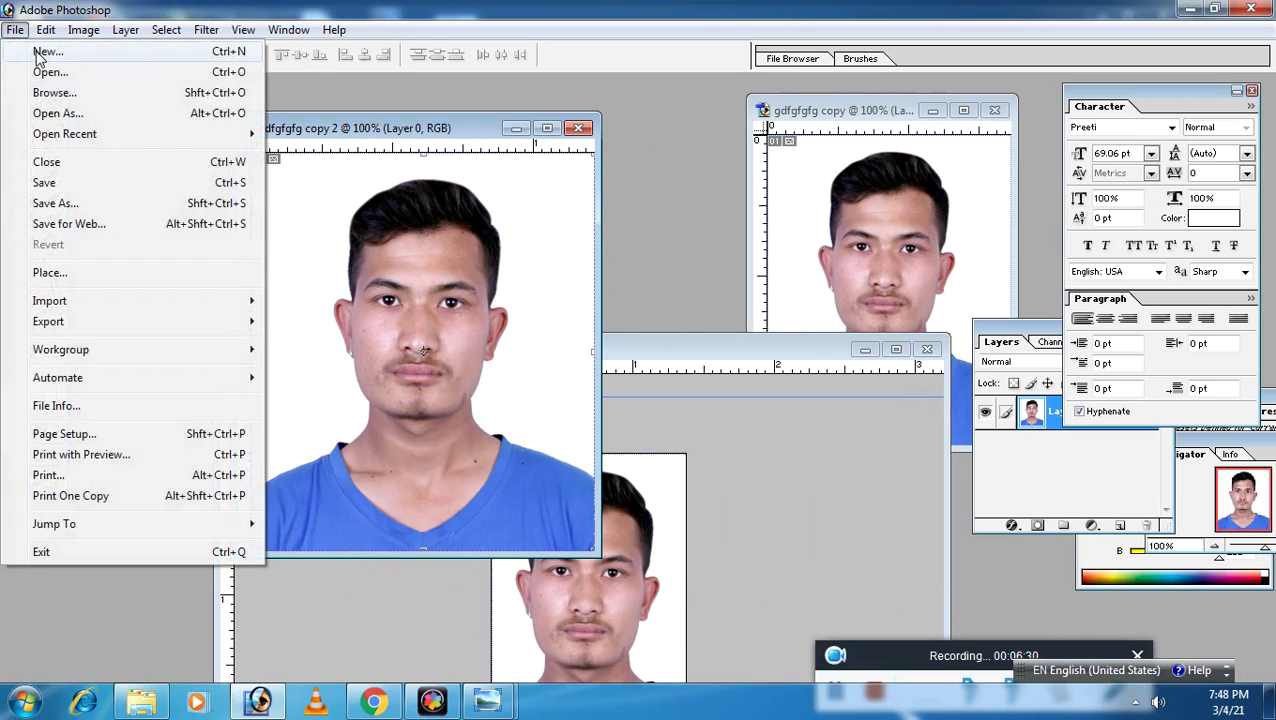
{"action": "left_click", "coordinate": [728, 280]}
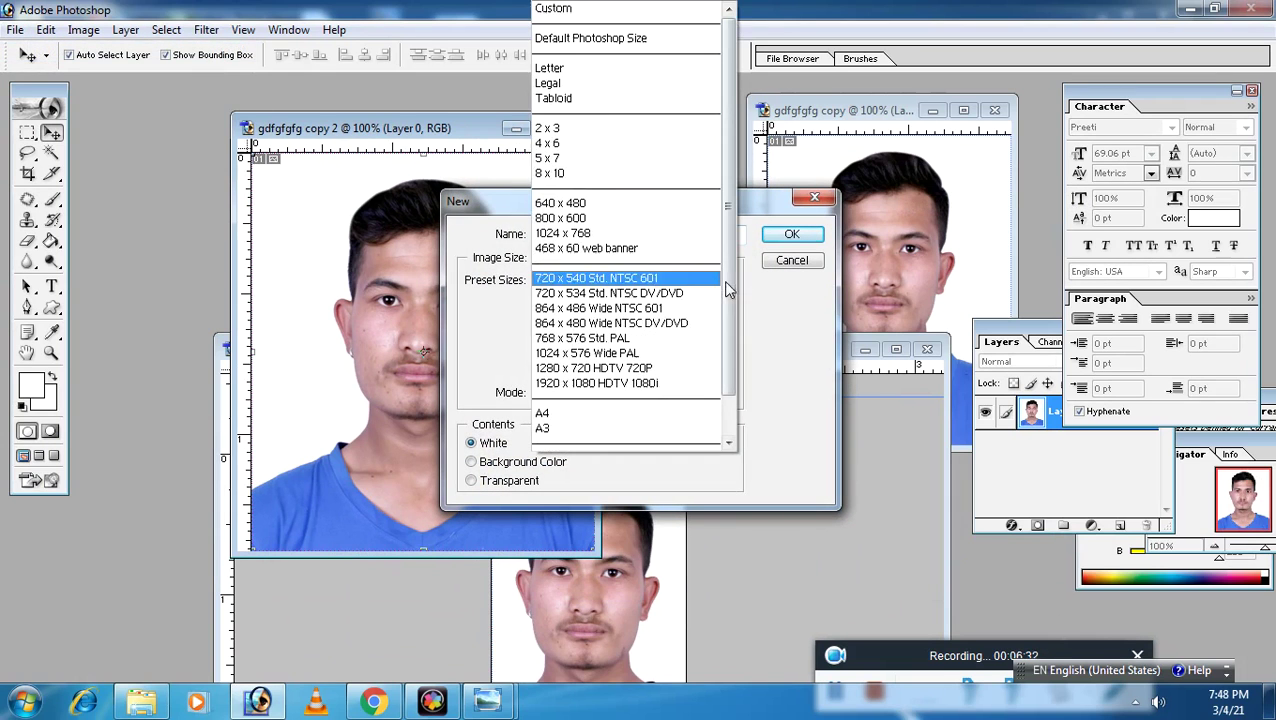
{"action": "left_click", "coordinate": [577, 143]}
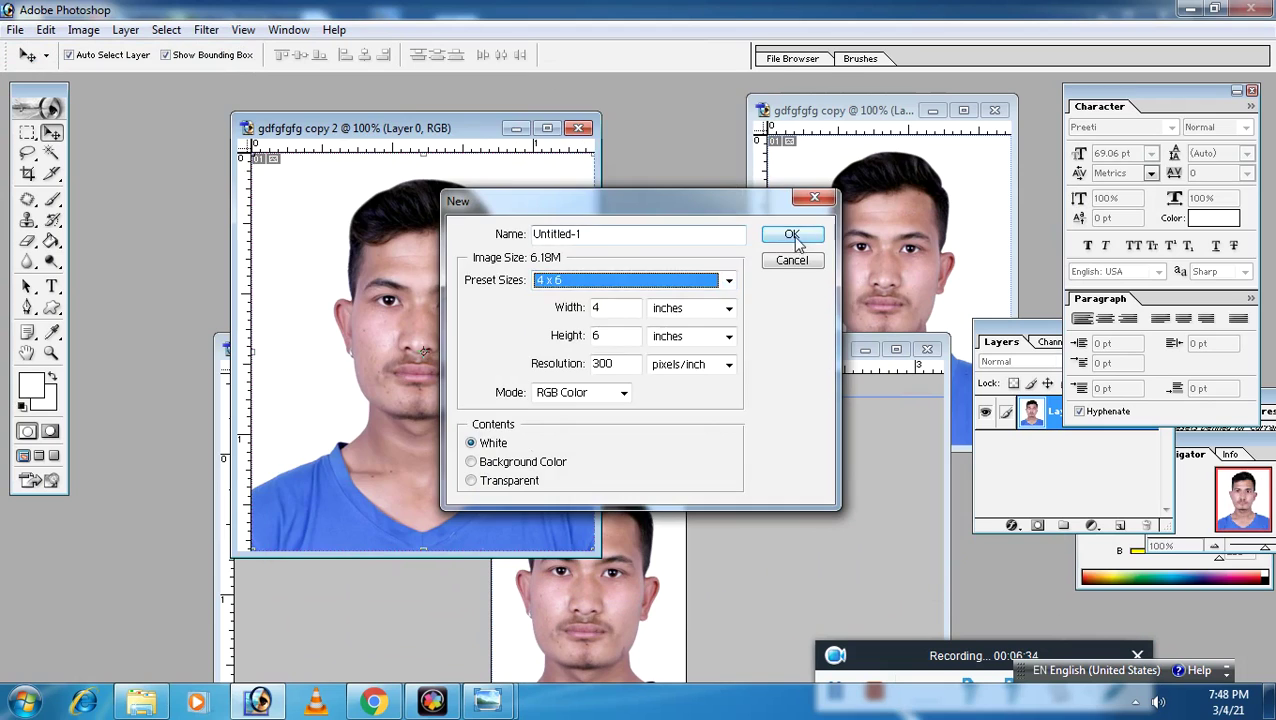
{"action": "left_click", "coordinate": [791, 234]}
Rearrange the windows and check Untitled-1's image size (1200 × 1800 px, 300 ppi).
{"action": "left_click_drag", "start_coordinate": [210, 113], "coordinate": [190, 95]}
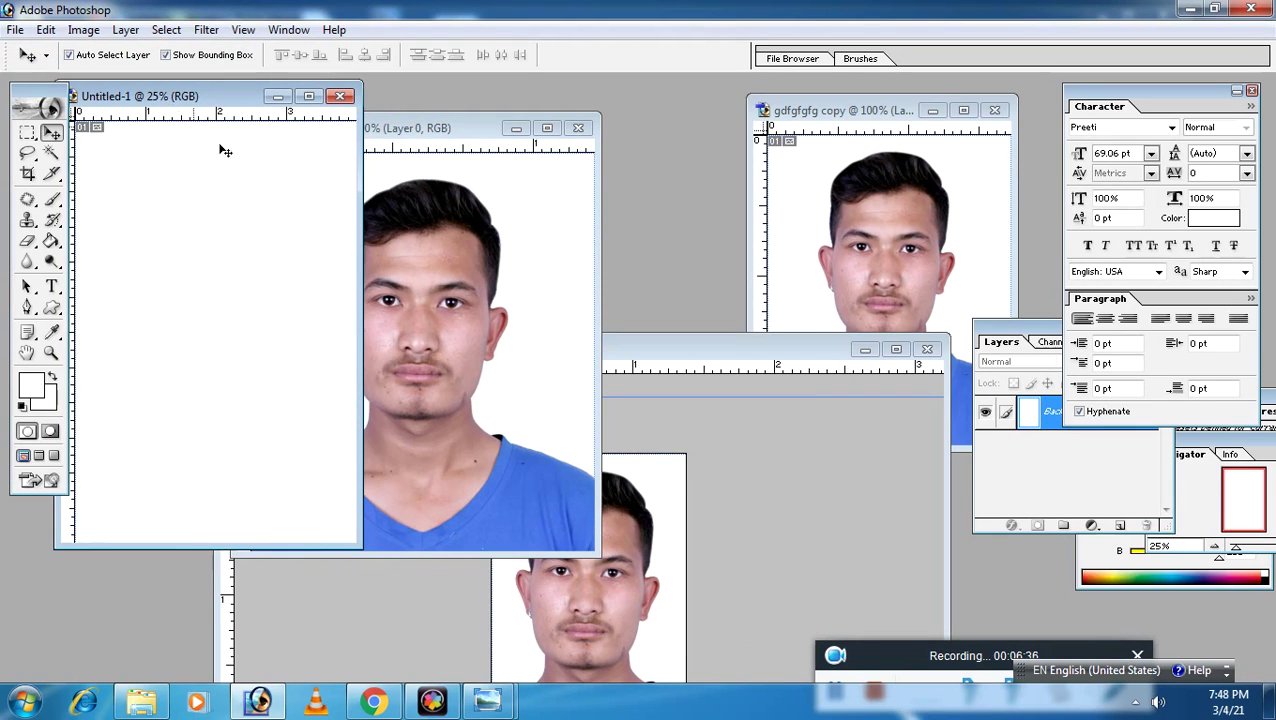
{"action": "left_click", "coordinate": [505, 225]}
{"action": "left_click_drag", "start_coordinate": [400, 128], "coordinate": [600, 148]}
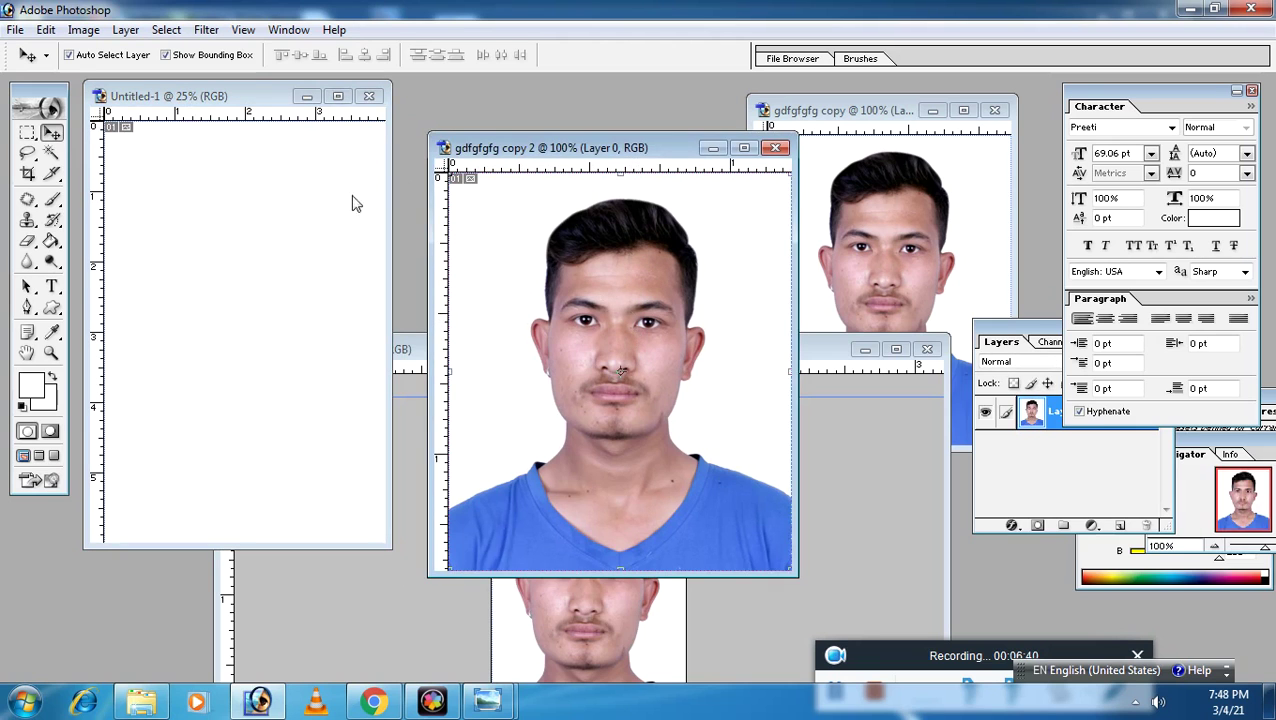
{"action": "right_click", "coordinate": [196, 97]}
{"action": "left_click", "coordinate": [240, 127]}
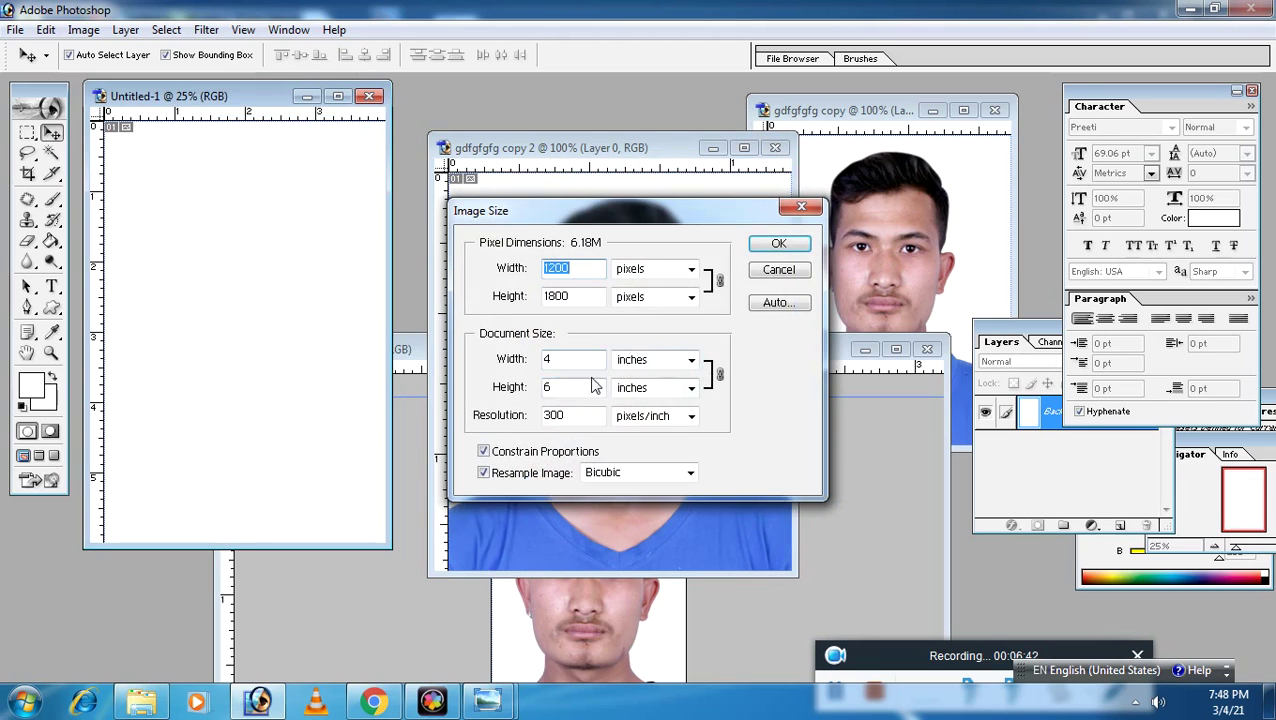
Drag the portrait into Untitled-1 and Alt-drag two more copies into a row along the top.
{"action": "left_click", "coordinate": [778, 270]}
{"action": "mouse_move", "coordinate": [620, 300]}
{"action": "left_mouse_down"}
{"action": "mouse_move", "coordinate": [241, 267]}
{"action": "mouse_move", "coordinate": [166, 205]}
{"action": "left_mouse_up"}
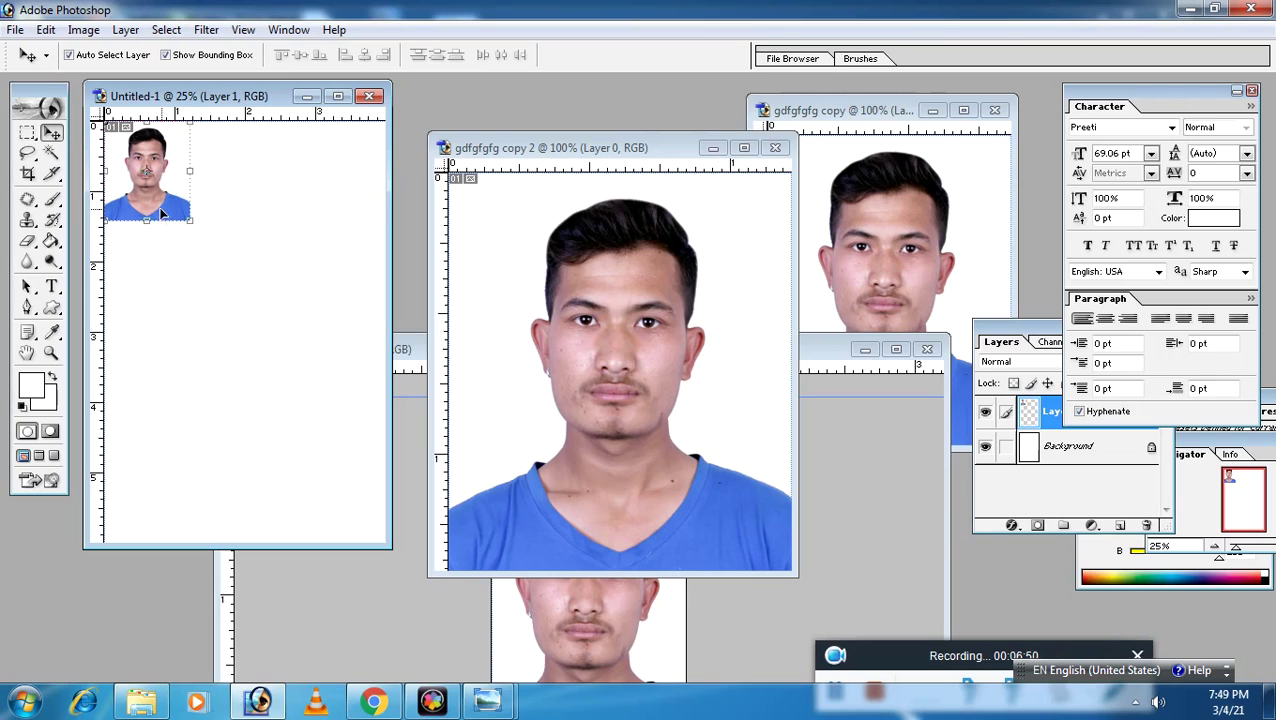
{"action": "left_click_drag", "start_coordinate": [160, 205], "coordinate": [331, 199]}
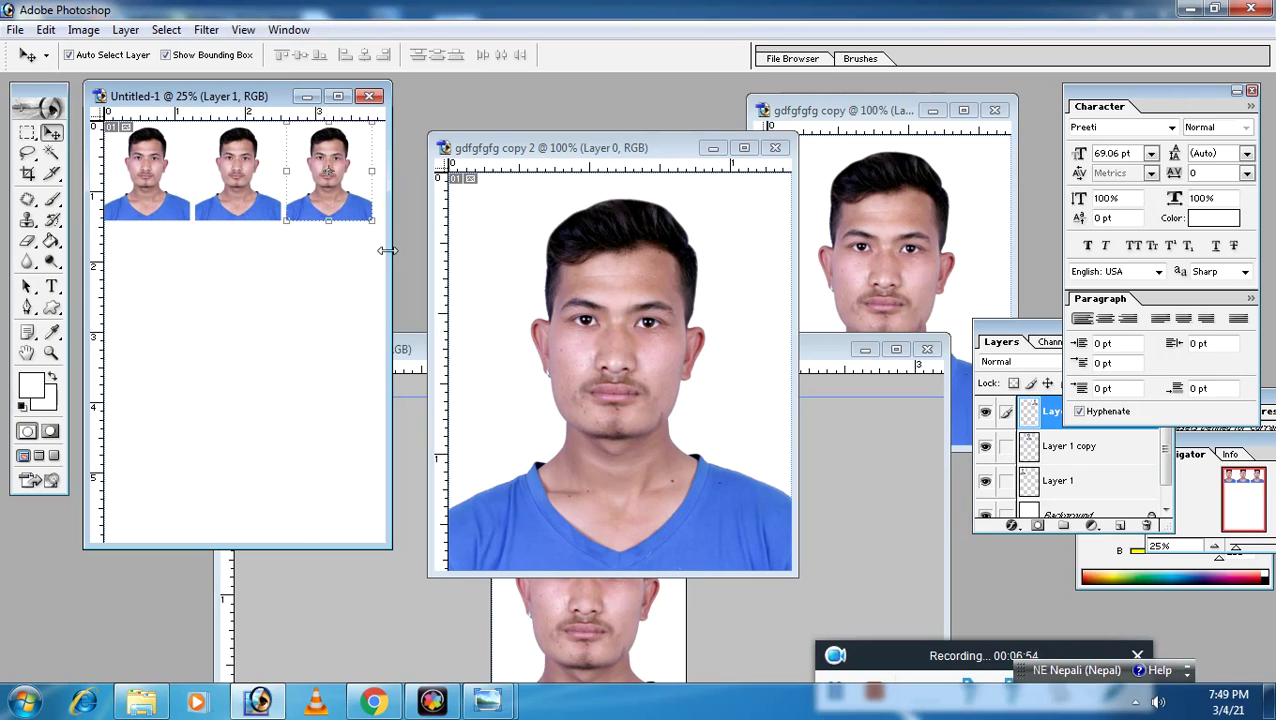
{"action": "left_click_drag", "start_coordinate": [392, 250], "coordinate": [470, 254]}
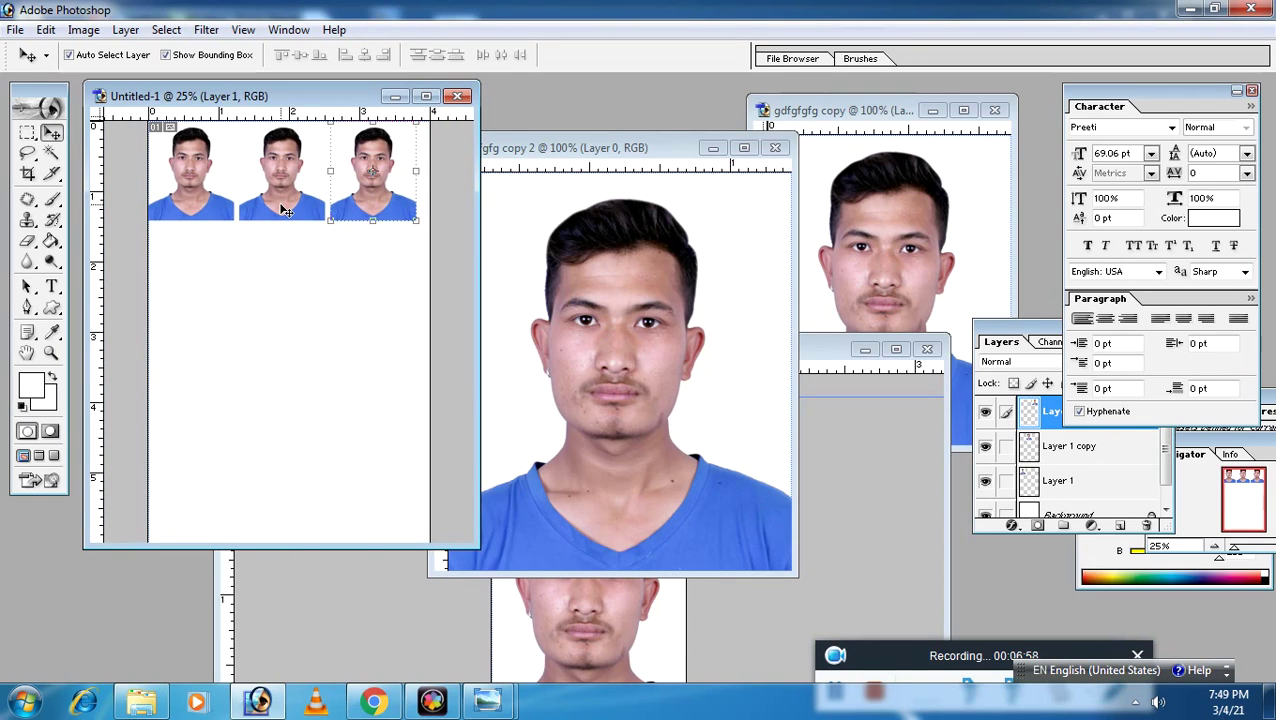
Merge the portrait row and duplicate it into four rows of three on one layer.
{"action": "key", "text": "ctrl+e"}
{"action": "key", "text": "ctrl+e"}
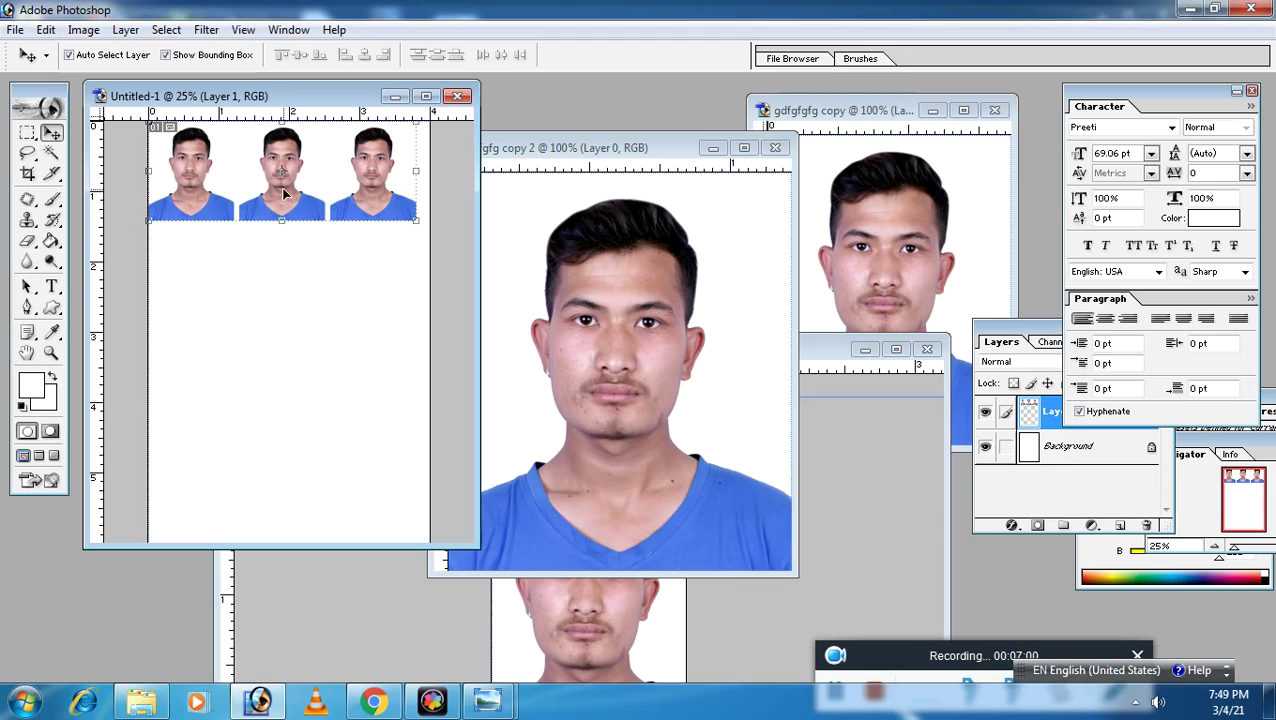
{"action": "mouse_move", "coordinate": [284, 190]}
{"action": "left_mouse_down"}
{"action": "mouse_move", "coordinate": [300, 196]}
{"action": "mouse_move", "coordinate": [308, 289]}
{"action": "left_mouse_up"}
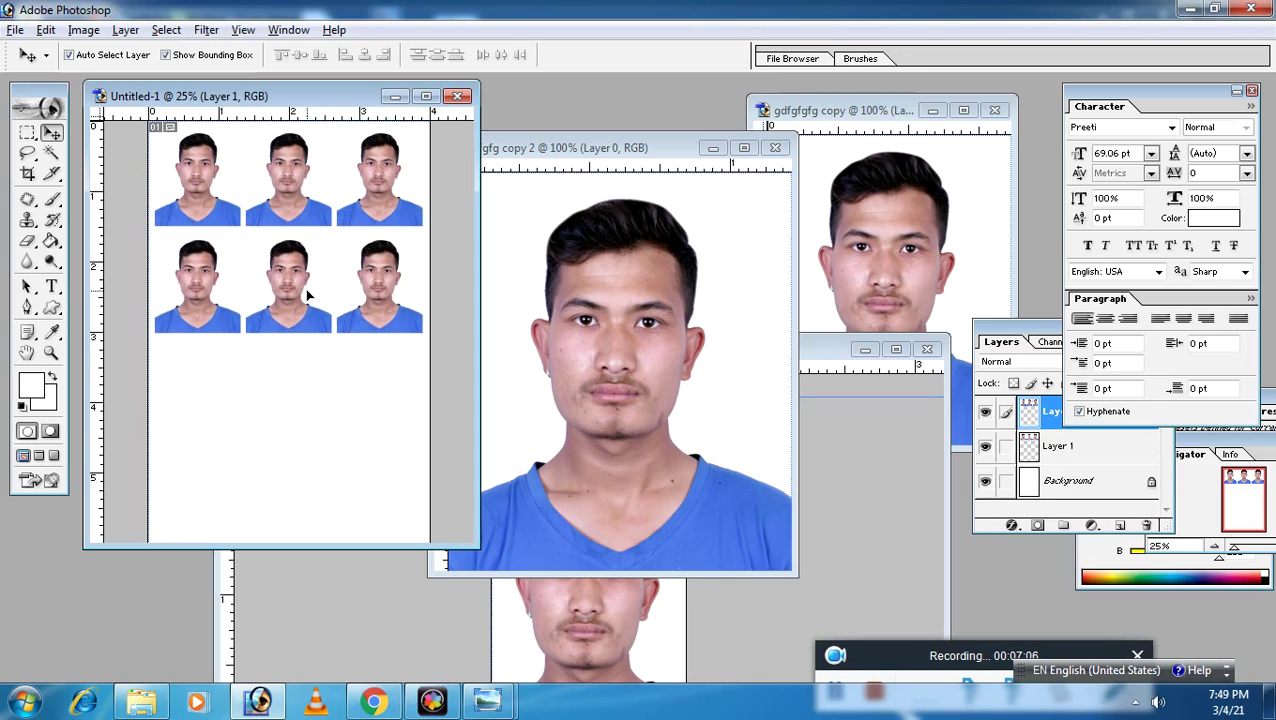
{"action": "key", "text": "alt+shift"}
{"action": "key", "text": "shift+Down"}
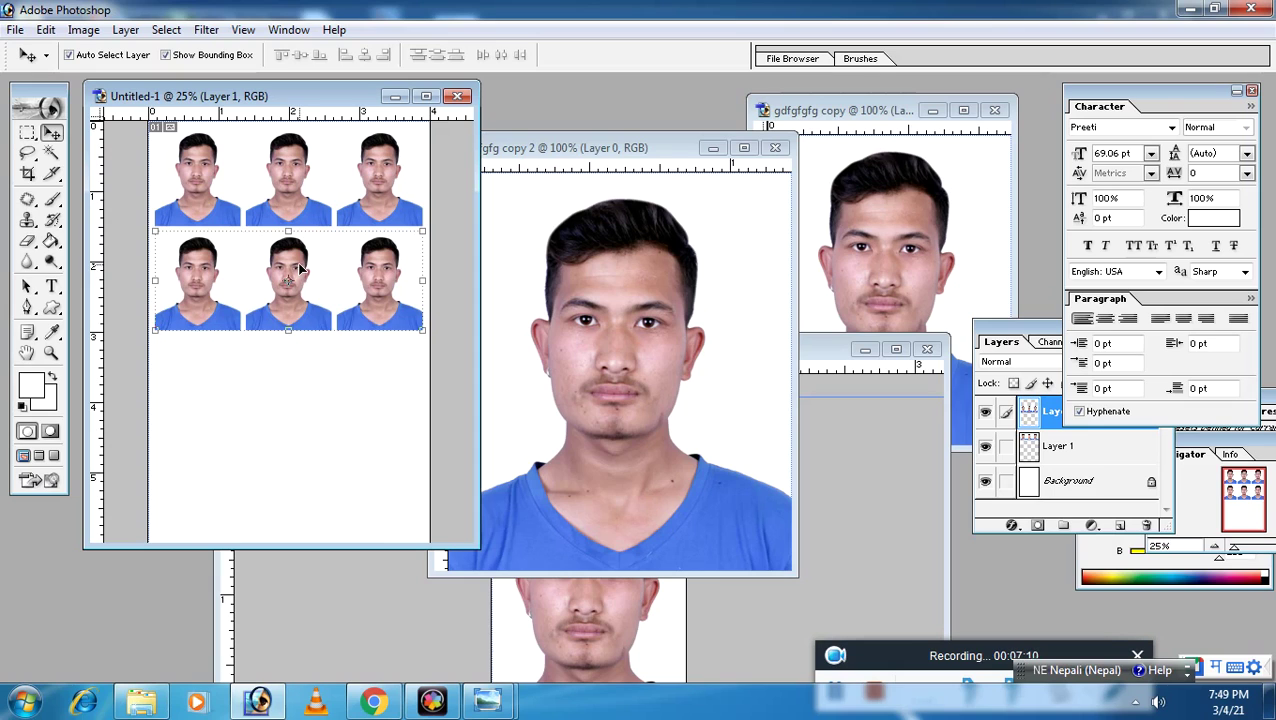
{"action": "key", "text": "ctrl+e"}
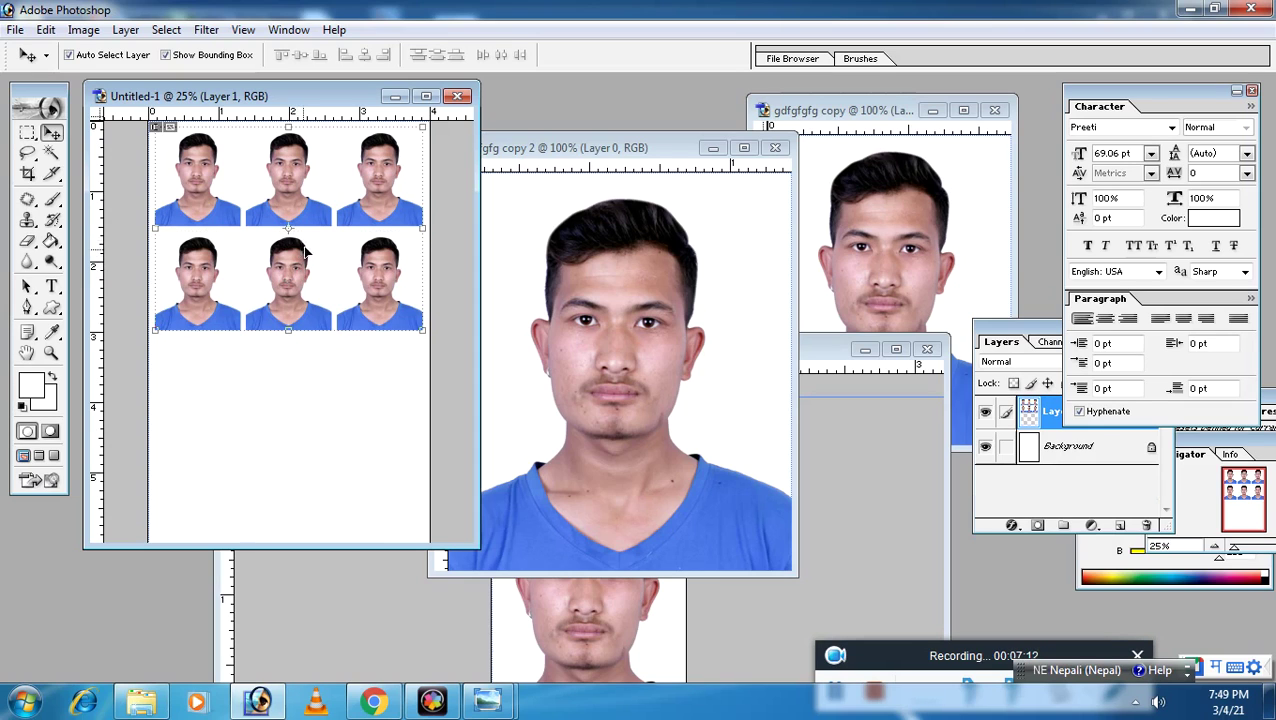
{"action": "mouse_move", "coordinate": [287, 281]}
{"action": "left_mouse_down"}
{"action": "mouse_move", "coordinate": [313, 475]}
{"action": "mouse_move", "coordinate": [313, 442]}
{"action": "left_mouse_up"}
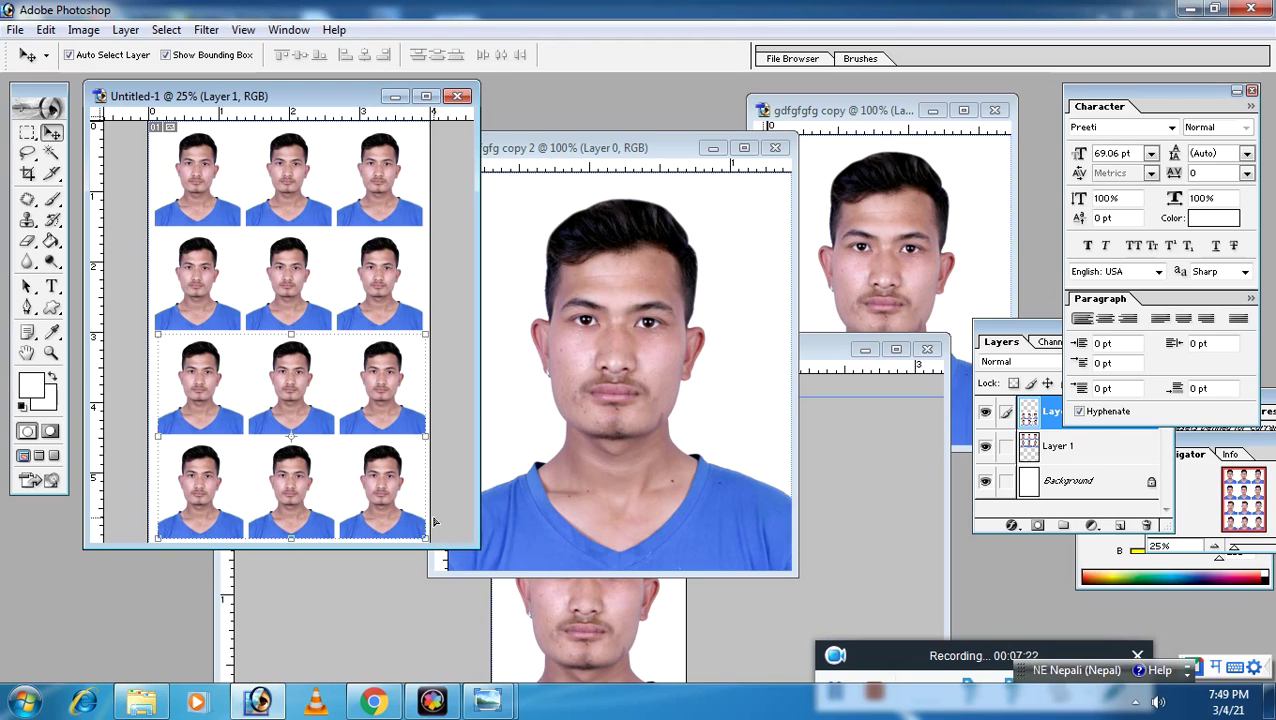
{"action": "key", "text": "ctrl+e"}
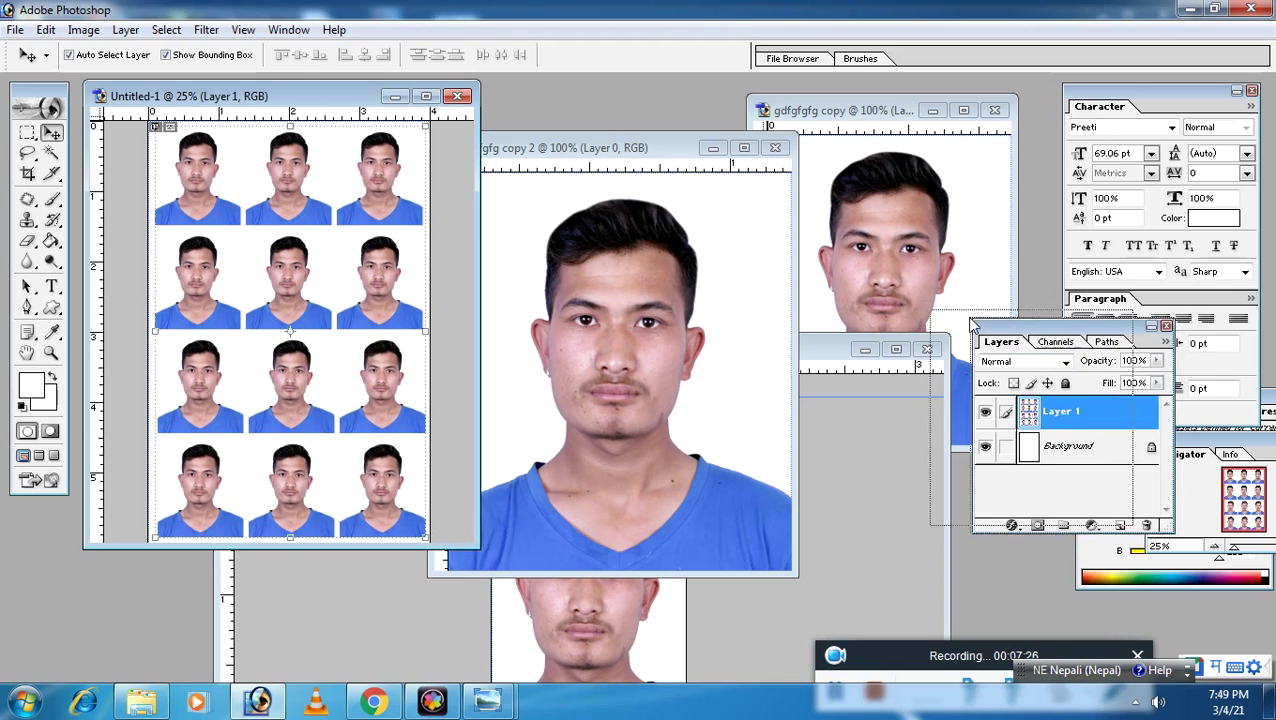
Add a Stroke layer effect to the photo layer and open its colour picker.
{"action": "left_click_drag", "start_coordinate": [1017, 341], "coordinate": [975, 333]}
{"action": "left_click", "coordinate": [969, 517]}
{"action": "left_click", "coordinate": [1008, 501]}
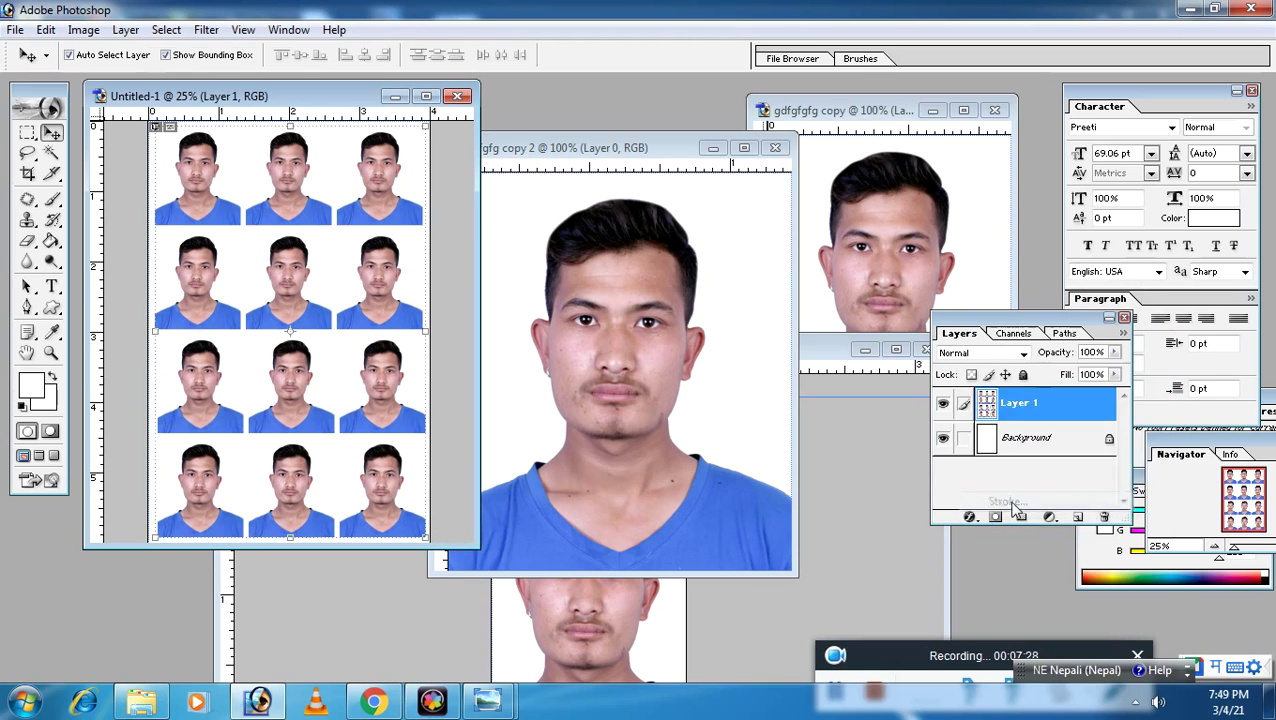
{"action": "left_click", "coordinate": [855, 556]}
Pick a near-black stroke colour and enter a 1 px stroke size.
{"action": "left_click", "coordinate": [750, 633]}
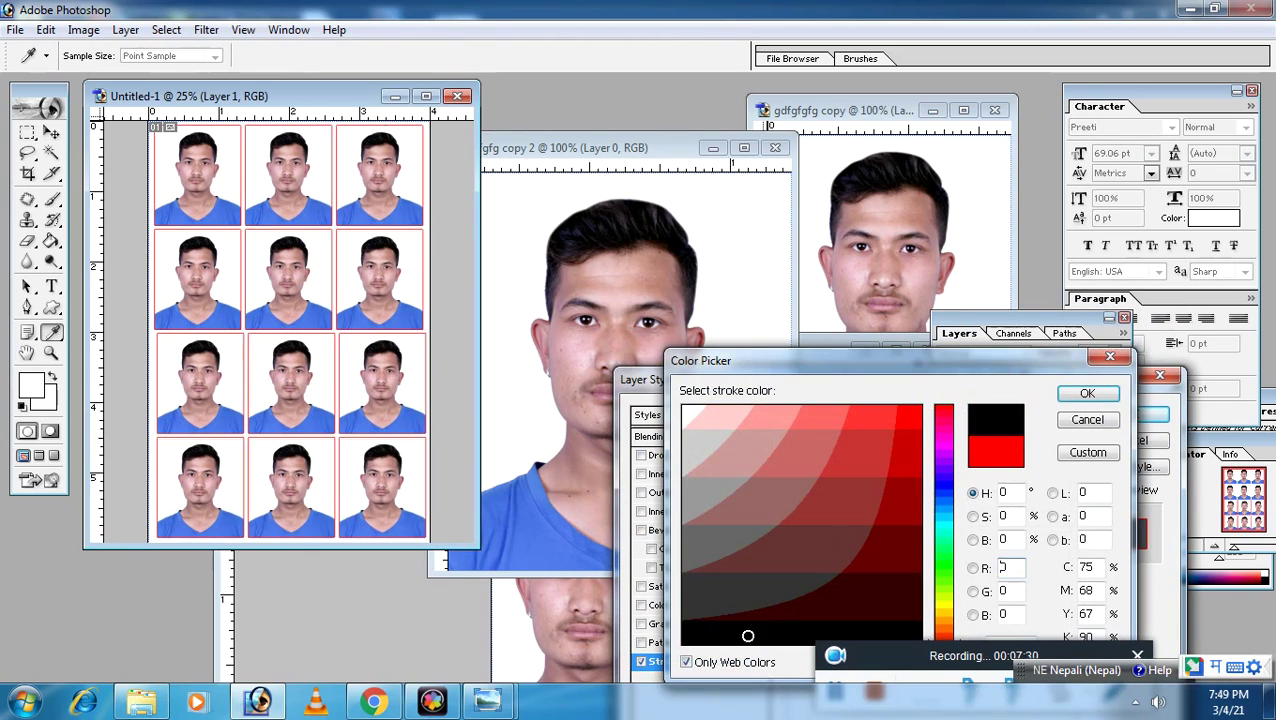
{"action": "left_click", "coordinate": [1085, 397]}
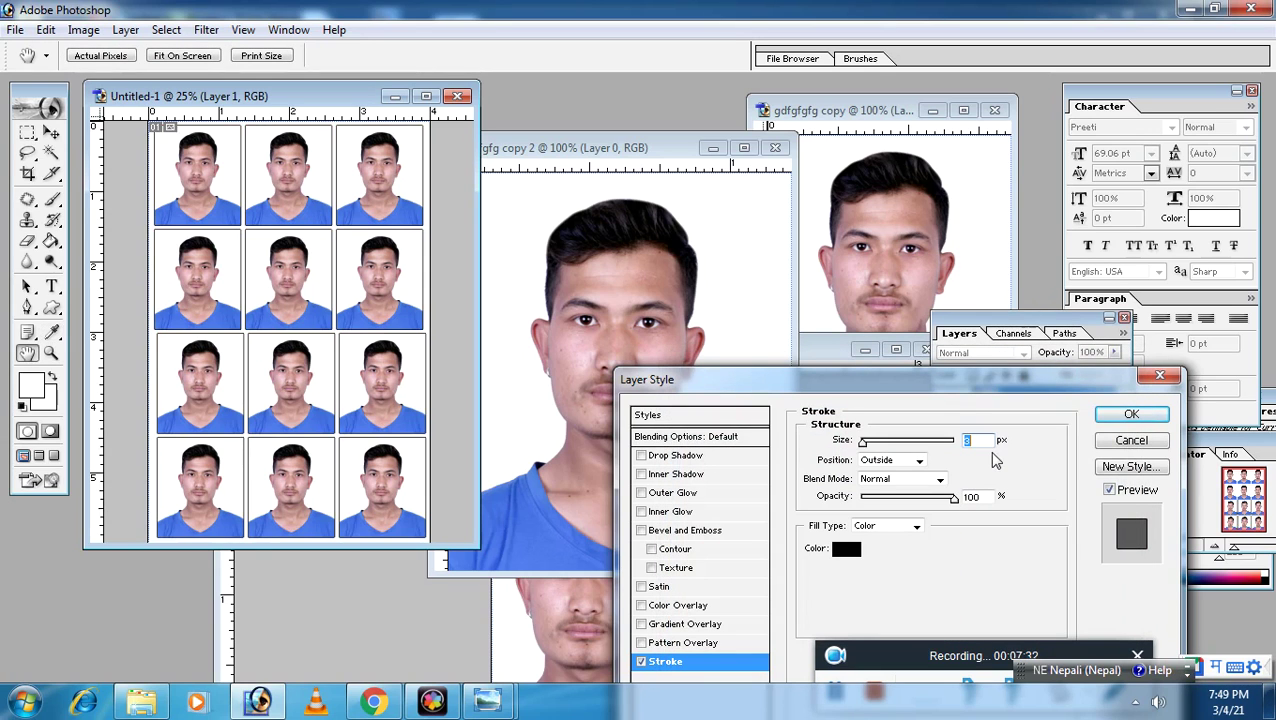
{"action": "type", "text": "1"}
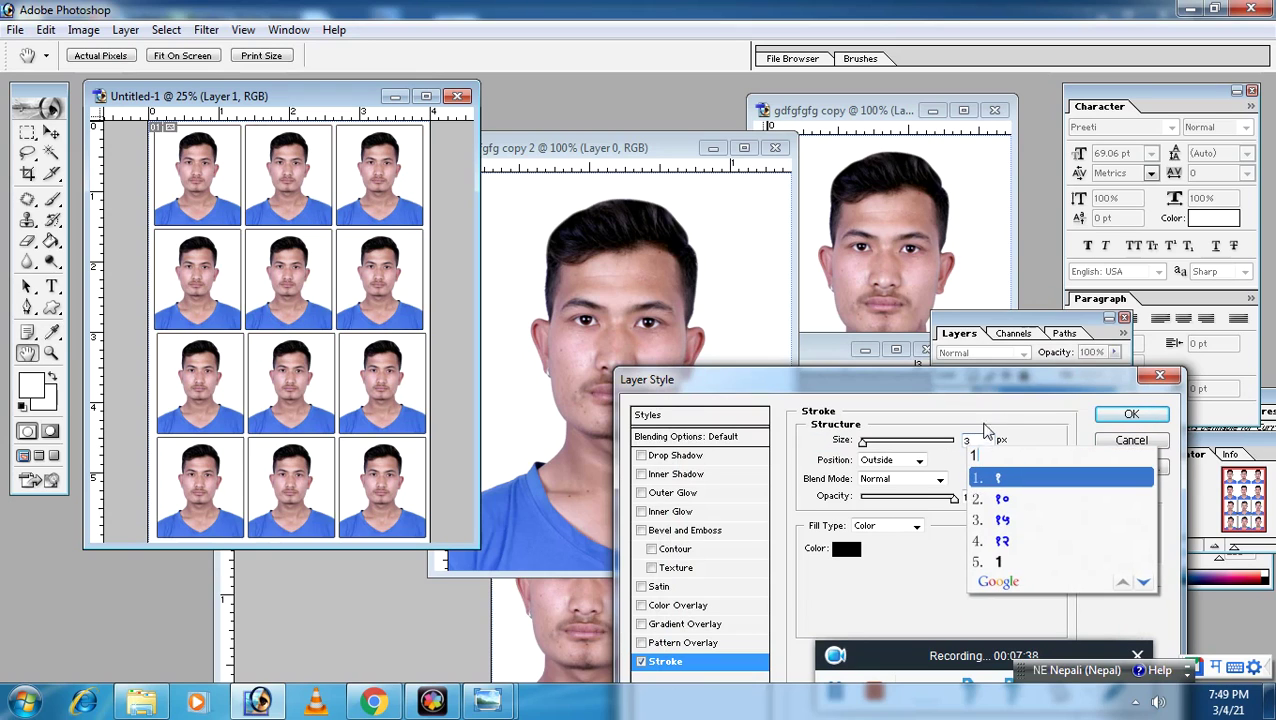
{"action": "key", "text": "BackSpace"}
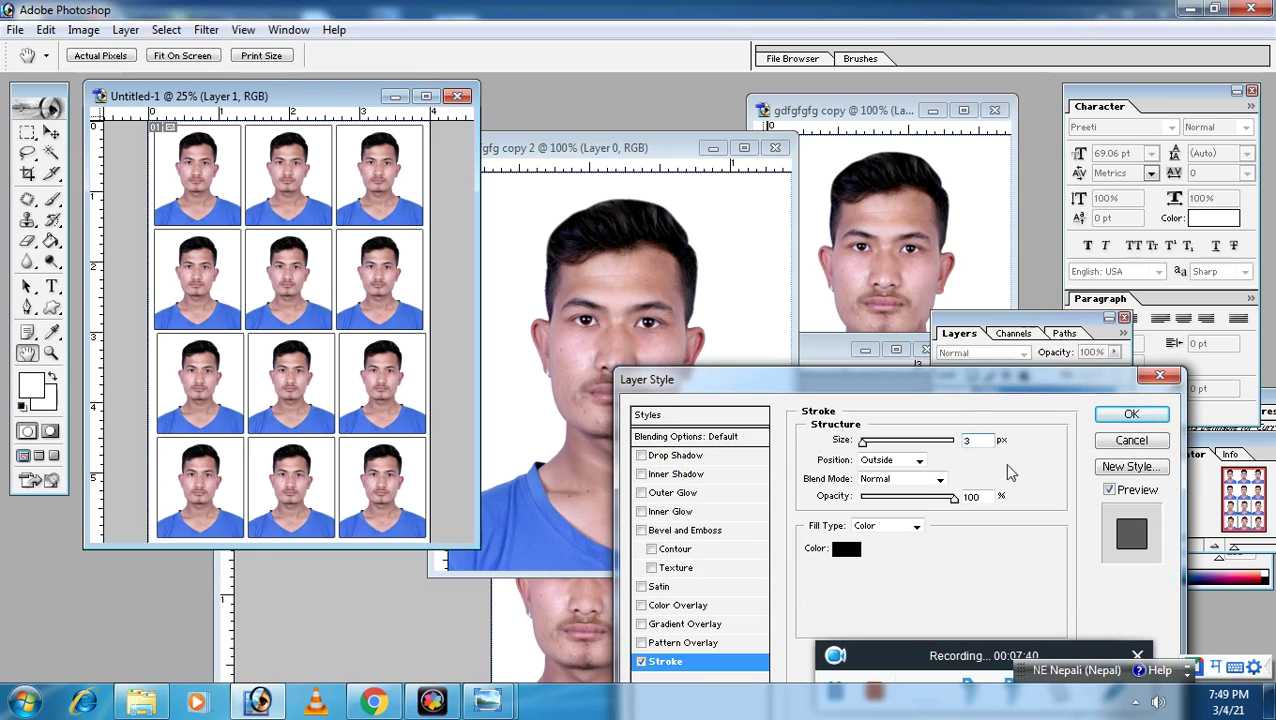
{"action": "type", "text": "4"}
{"action": "key", "text": "BackSpace"}
{"action": "type", "text": "1"}
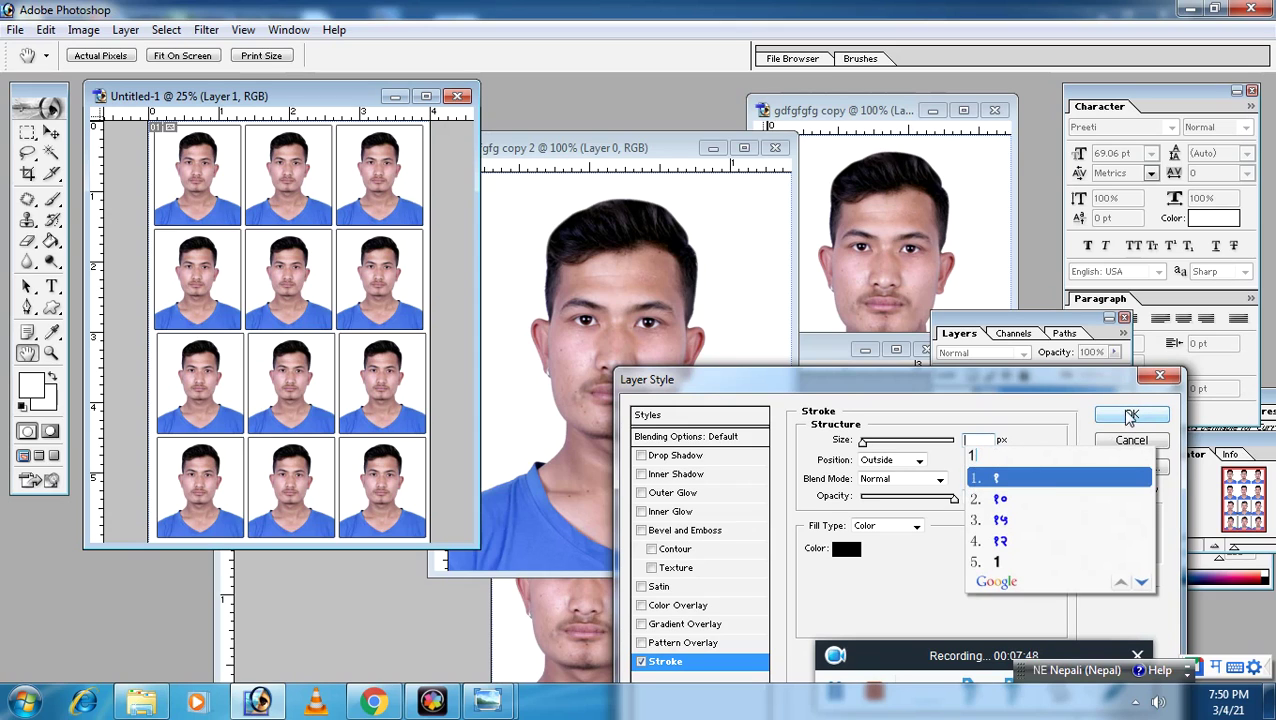
{"action": "key", "text": "Return"}
Settle the stroke size at 1 px with the Size slider and apply the border.
{"action": "type", "text": "1"}
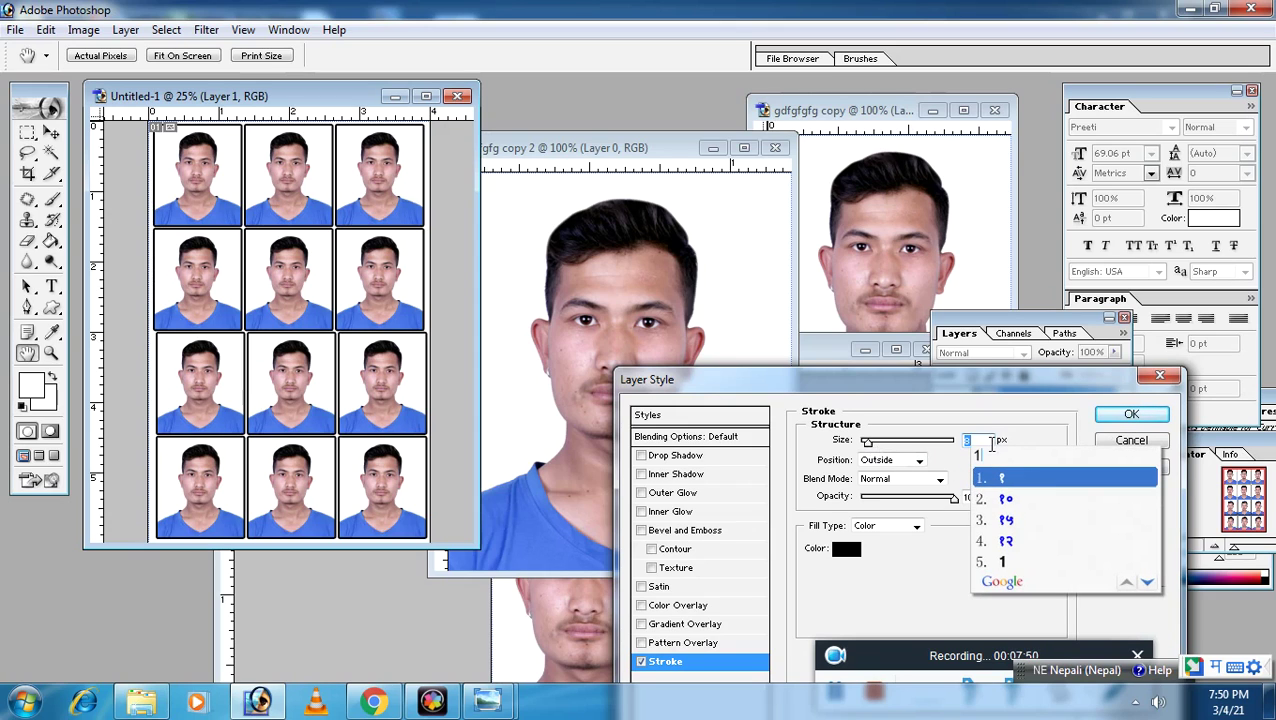
{"action": "key", "text": "BackSpace"}
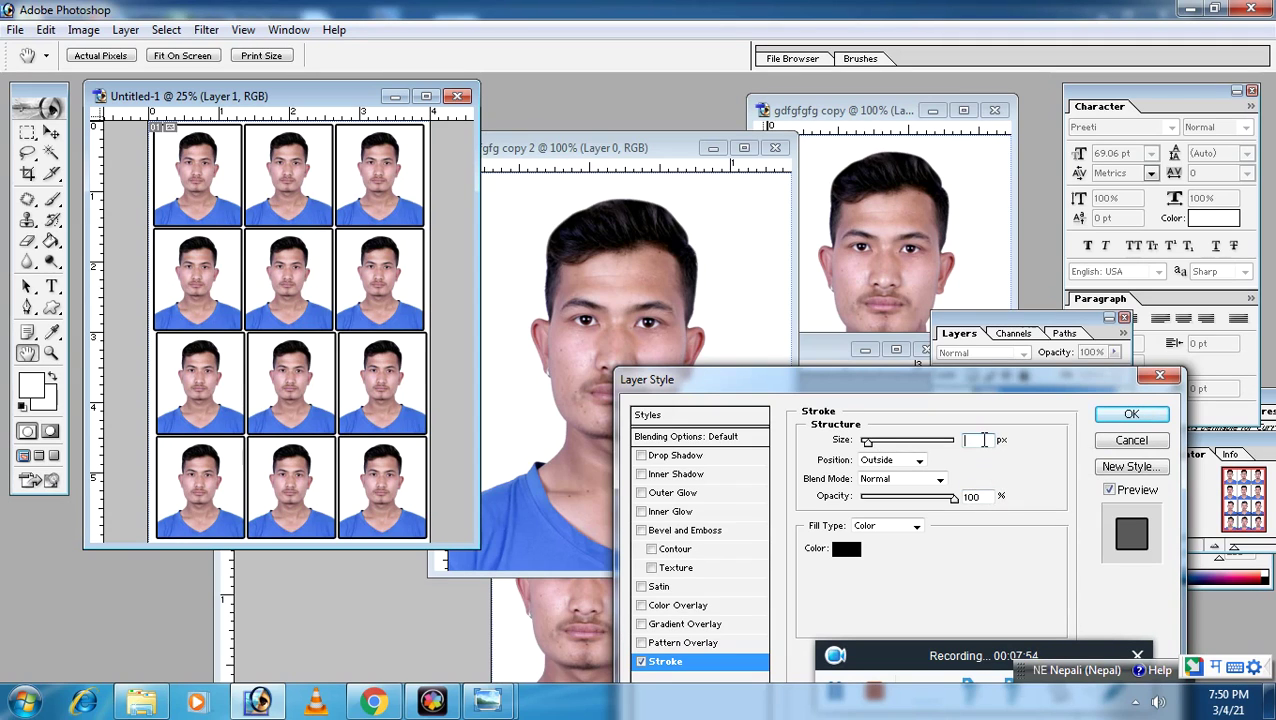
{"action": "type", "text": "1"}
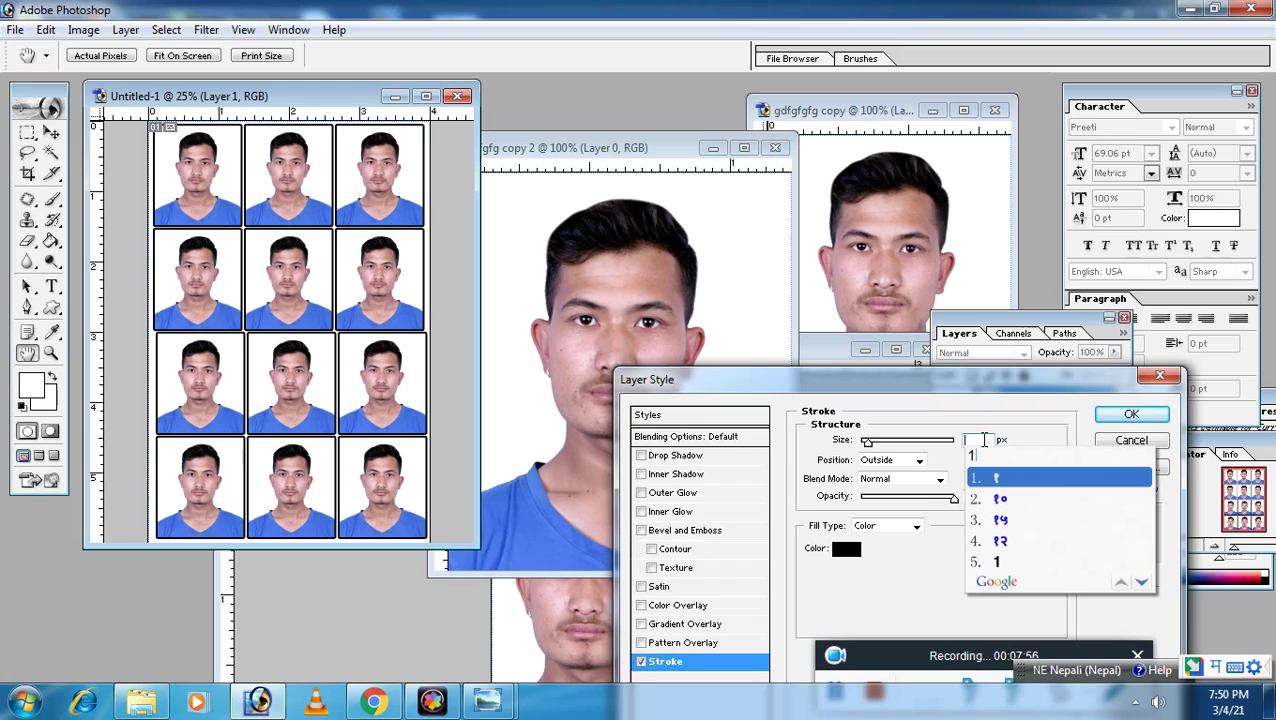
{"action": "key", "text": "BackSpace"}
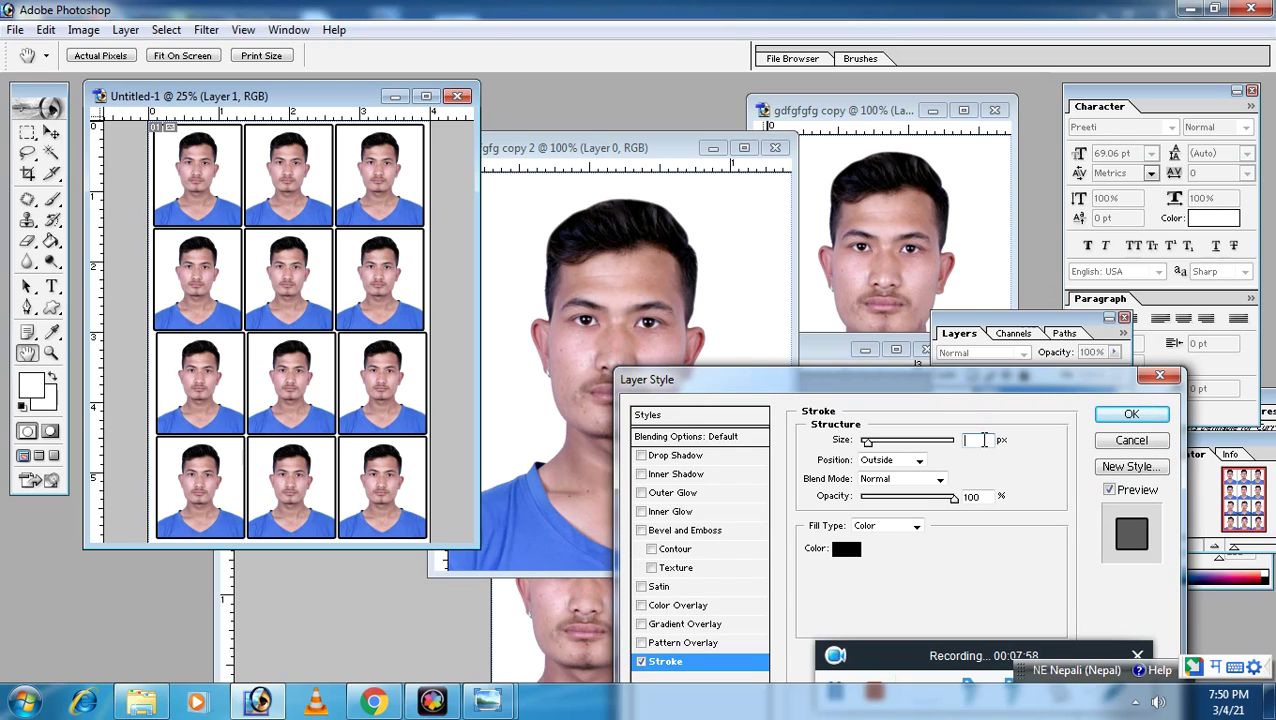
{"action": "type", "text": "11"}
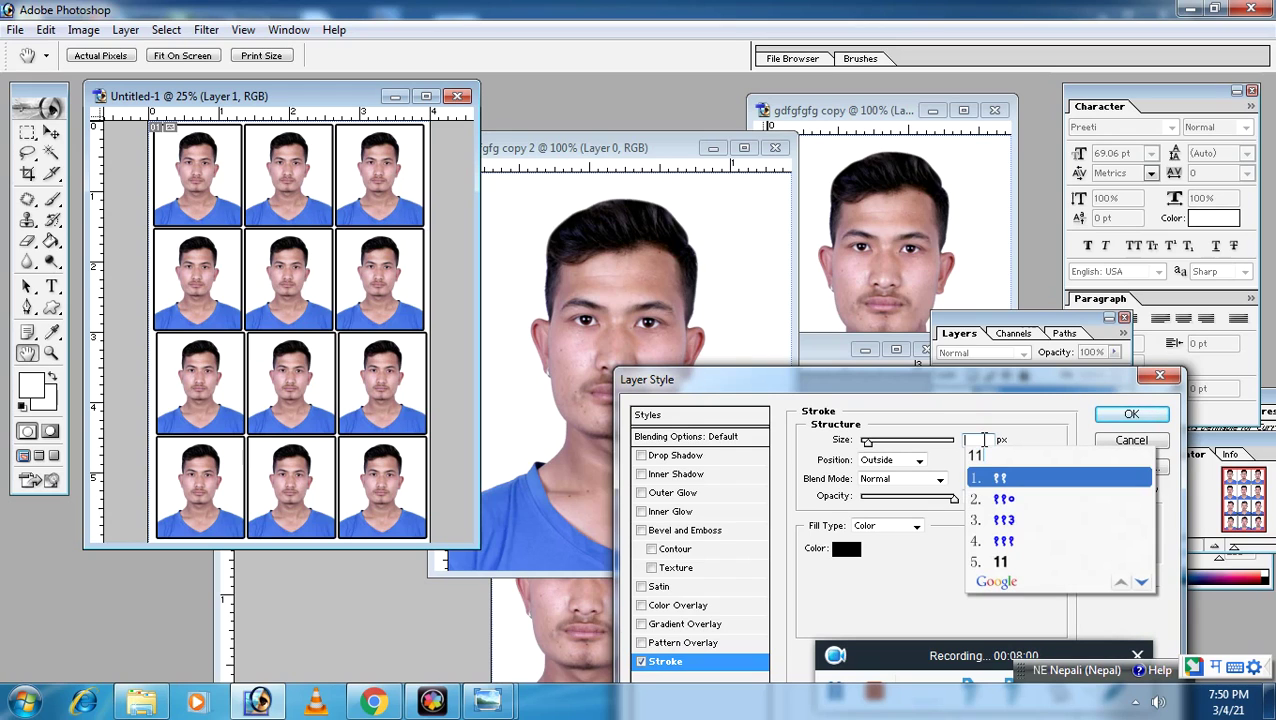
{"action": "key", "text": "Escape"}
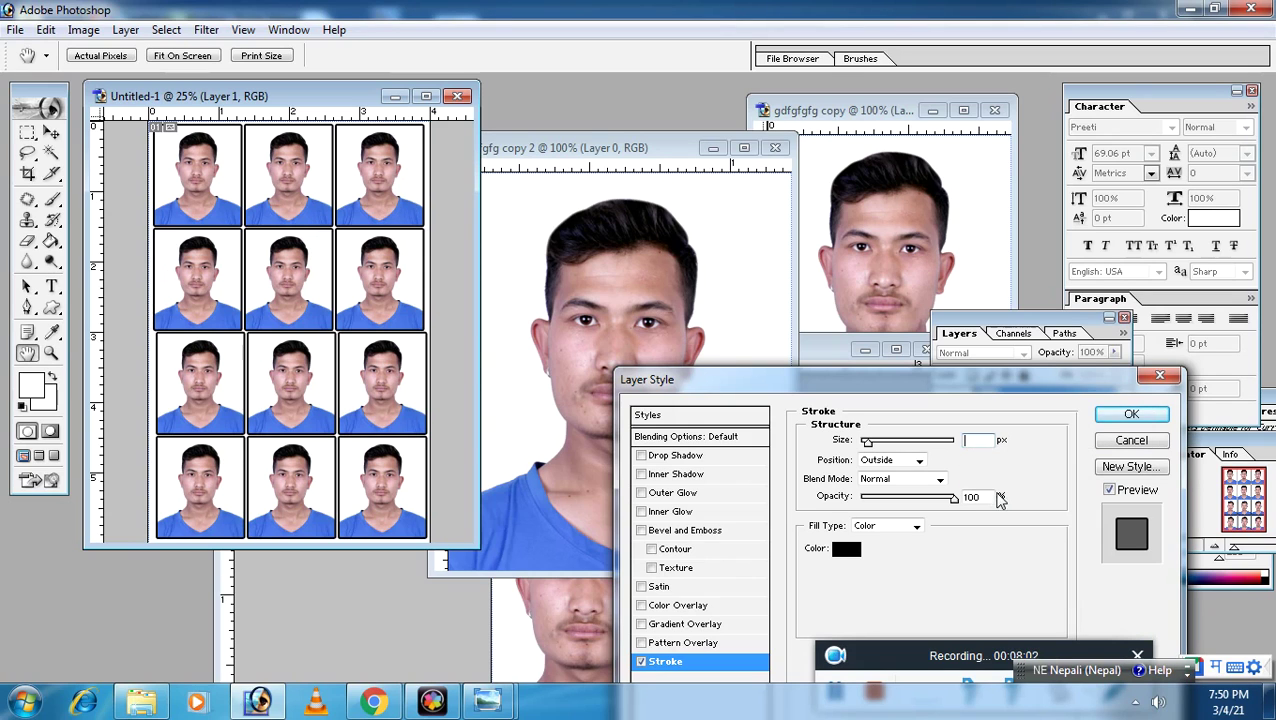
{"action": "mouse_move", "coordinate": [870, 447]}
{"action": "left_mouse_down"}
{"action": "mouse_move", "coordinate": [892, 447]}
{"action": "mouse_move", "coordinate": [862, 449]}
{"action": "left_mouse_up"}
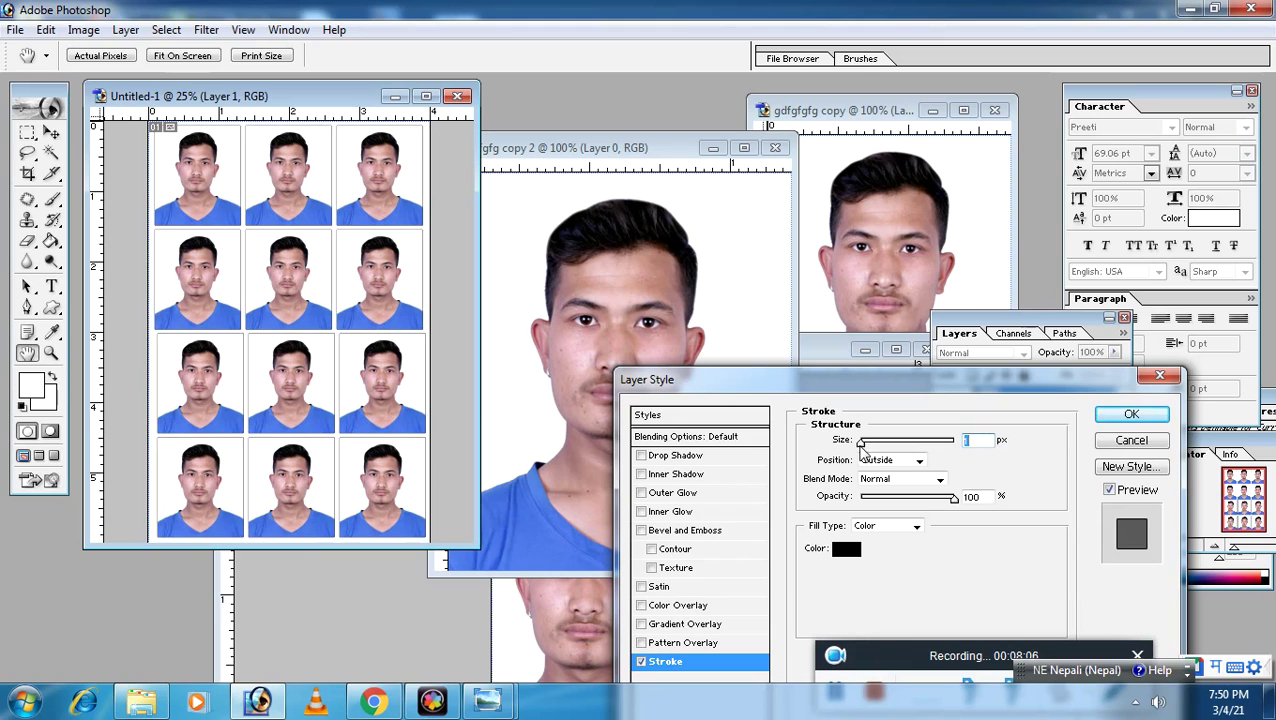
{"action": "left_click", "coordinate": [1125, 416]}
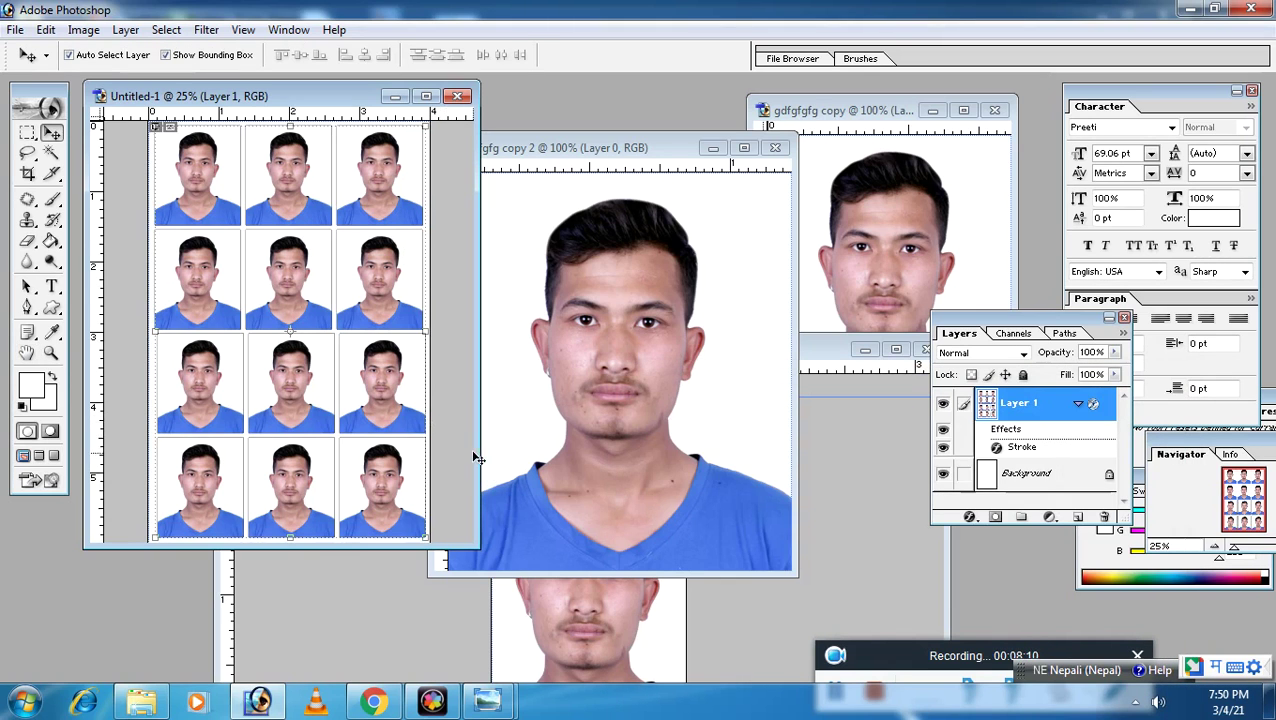
{"action": "left_click_drag", "start_coordinate": [479, 454], "coordinate": [625, 473]}
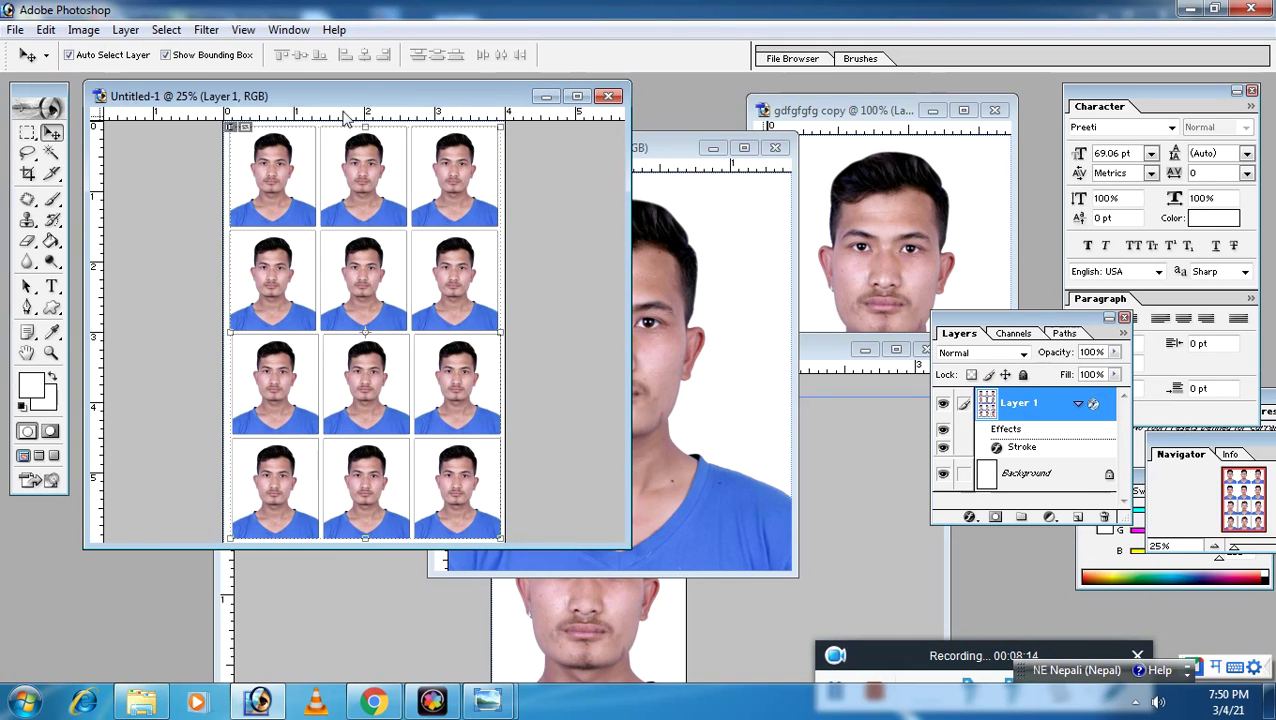
{"action": "left_click", "coordinate": [15, 30]}
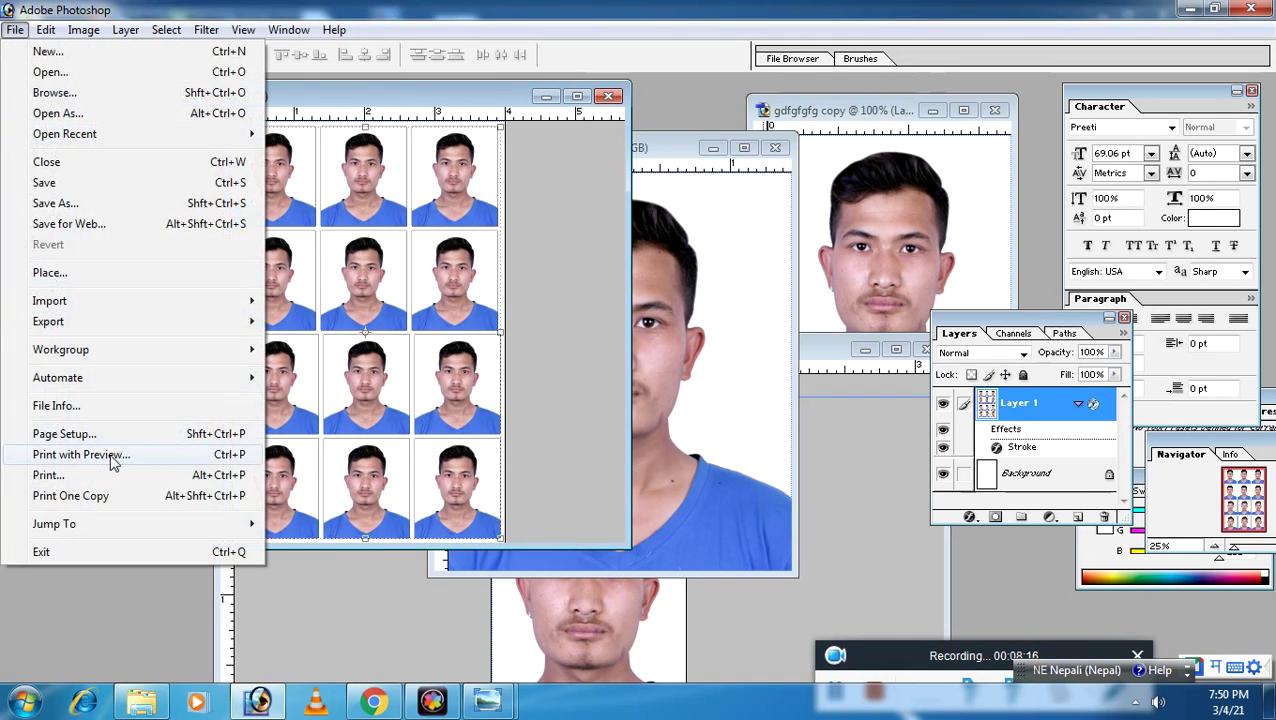
{"action": "left_click", "coordinate": [80, 455]}
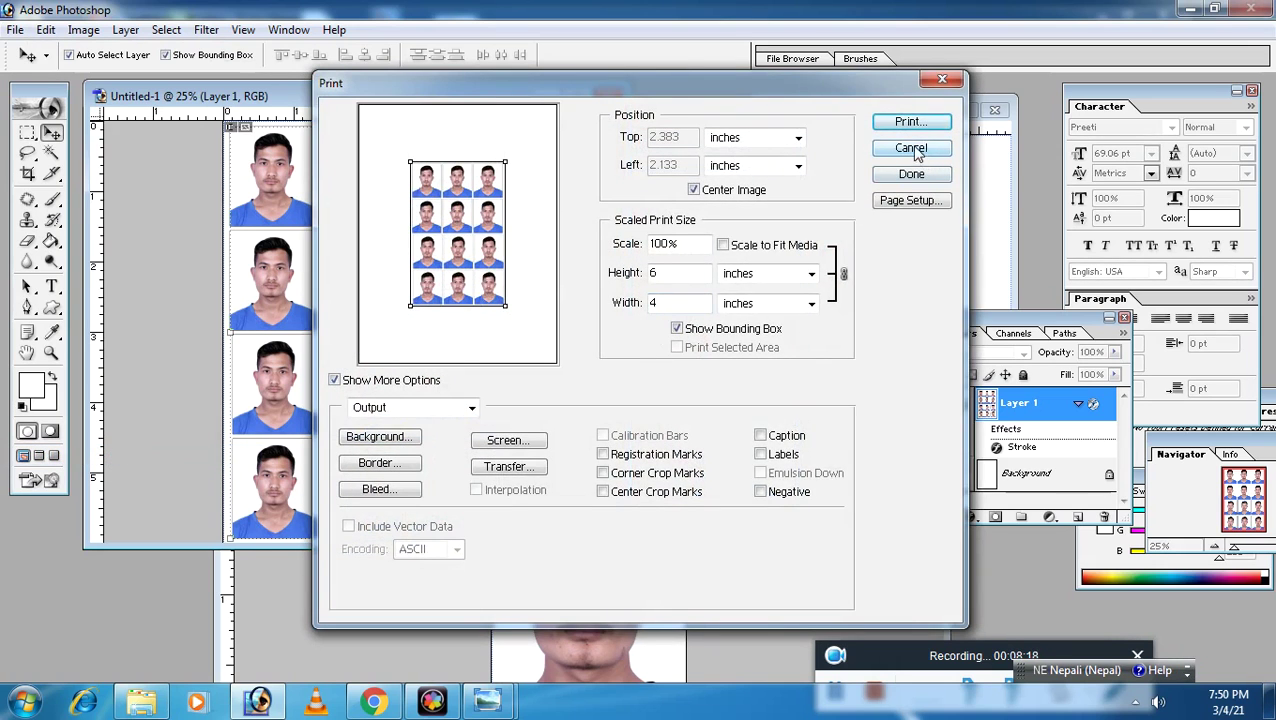
{"action": "left_click", "coordinate": [911, 149]}
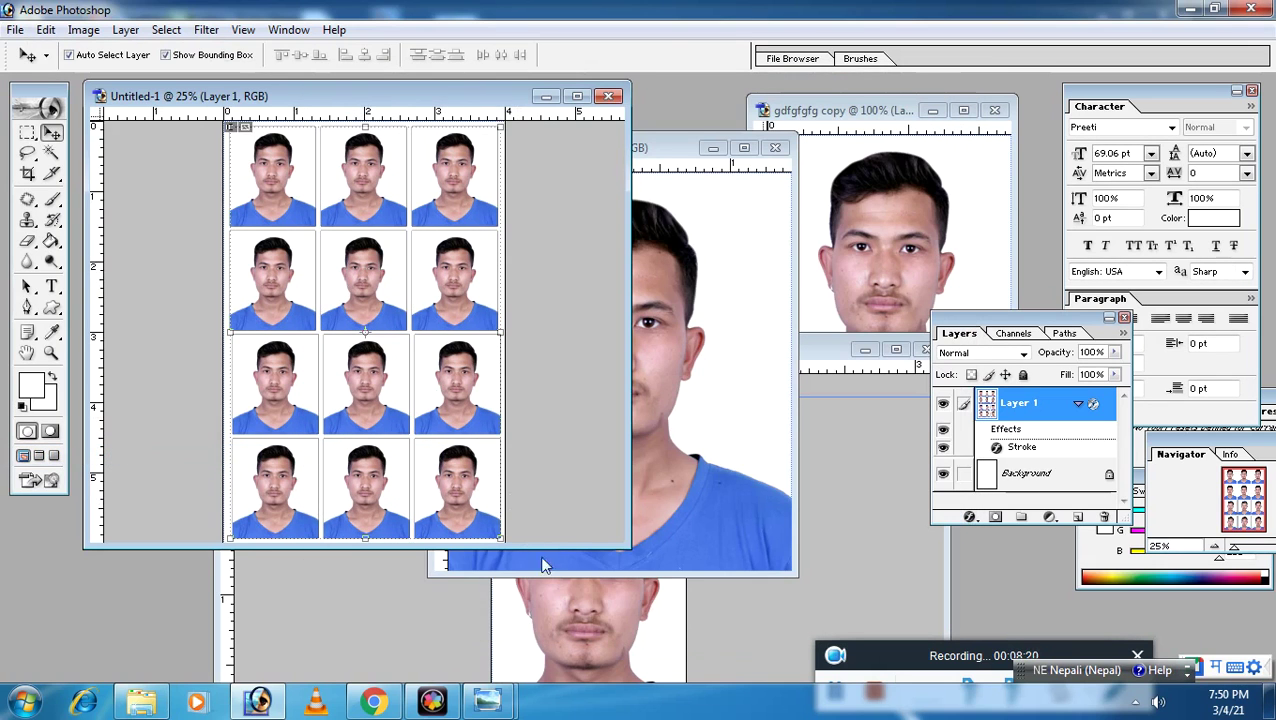
{"action": "left_click_drag", "start_coordinate": [552, 545], "coordinate": [552, 606]}
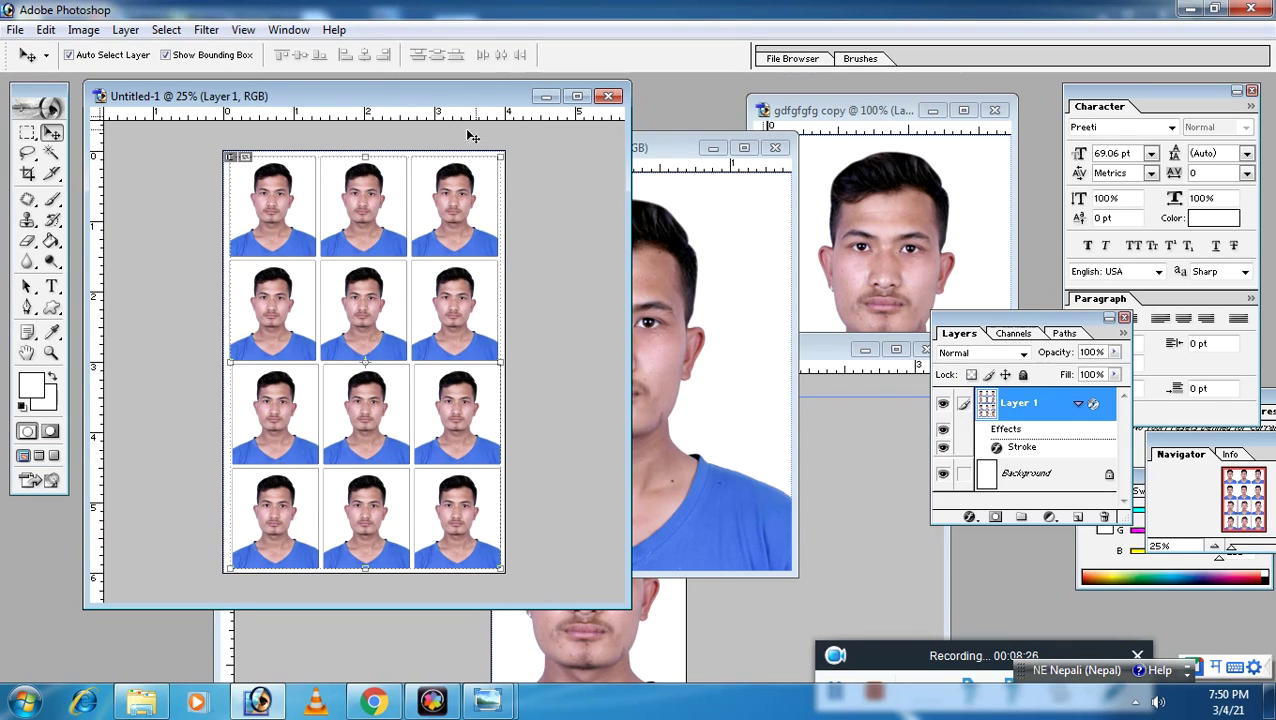
Hide the bordered grid layer, rotate the canvas 90° CW, and drag two photo copies in.
{"action": "left_click", "coordinate": [943, 404]}
{"action": "left_click", "coordinate": [83, 29]}
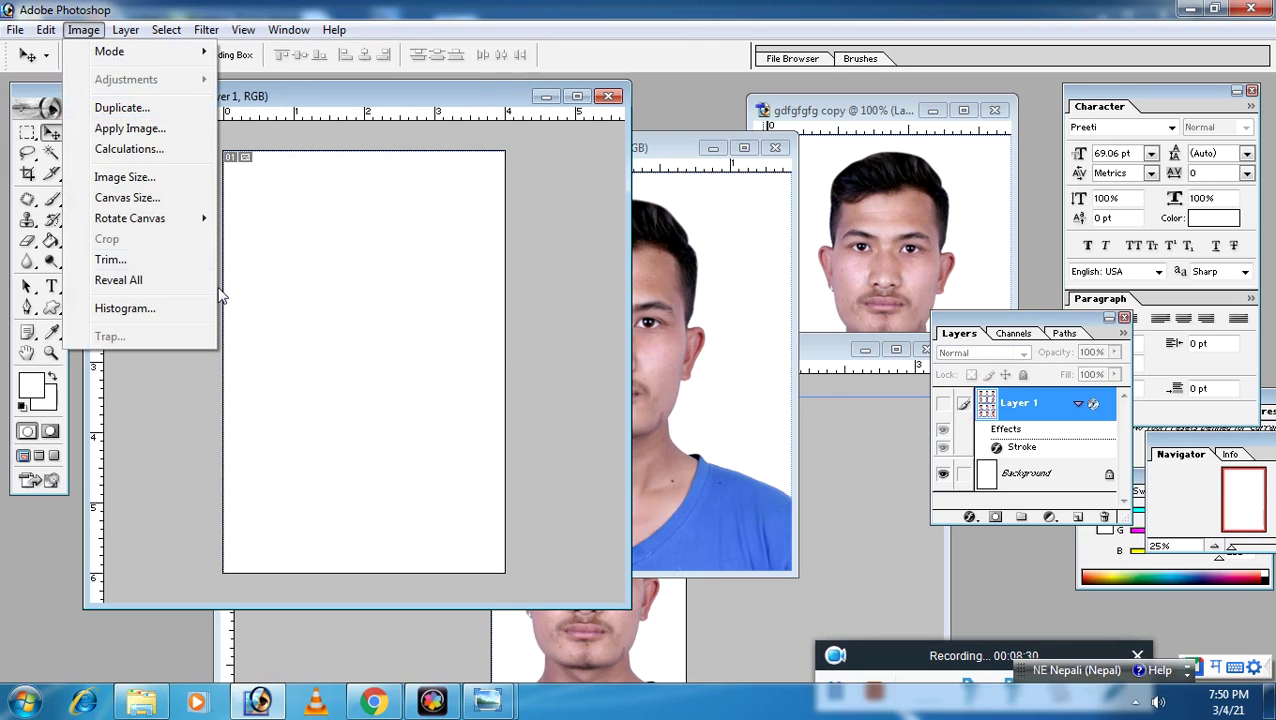
{"action": "left_click", "coordinate": [270, 240]}
{"action": "left_click", "coordinate": [641, 323]}
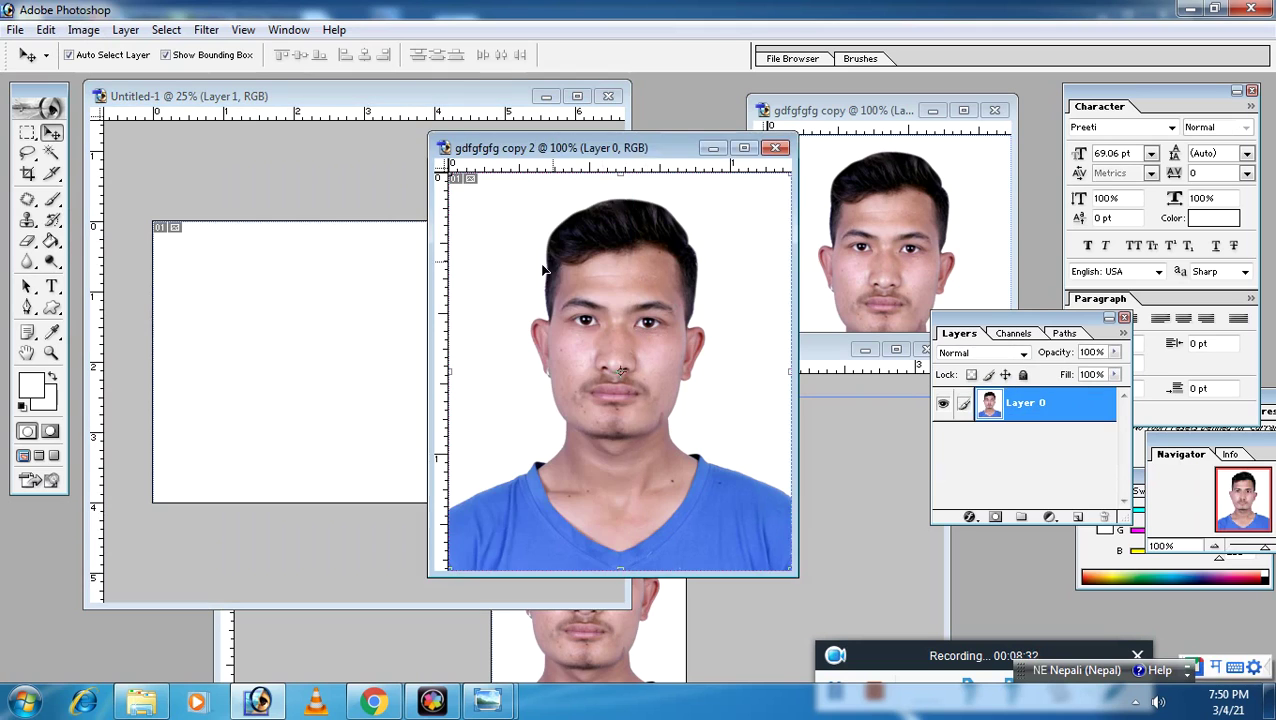
{"action": "left_click", "coordinate": [884, 204]}
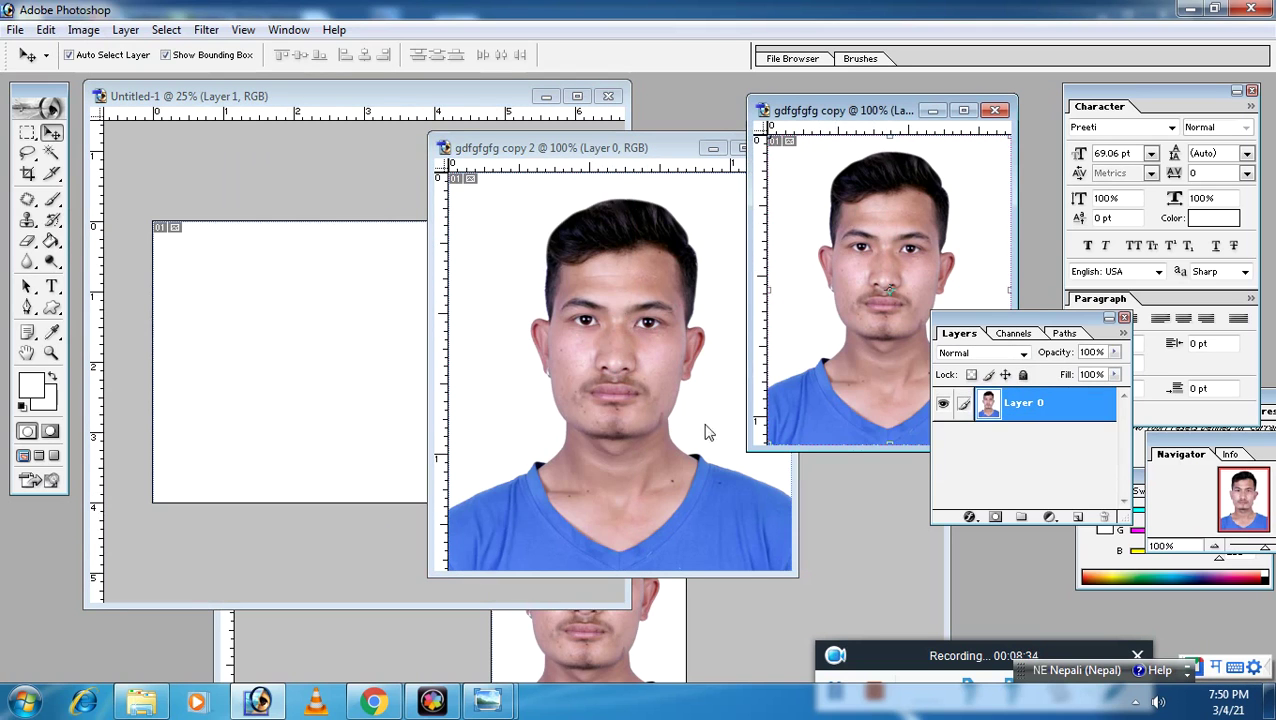
{"action": "left_click_drag", "start_coordinate": [619, 294], "coordinate": [248, 385]}
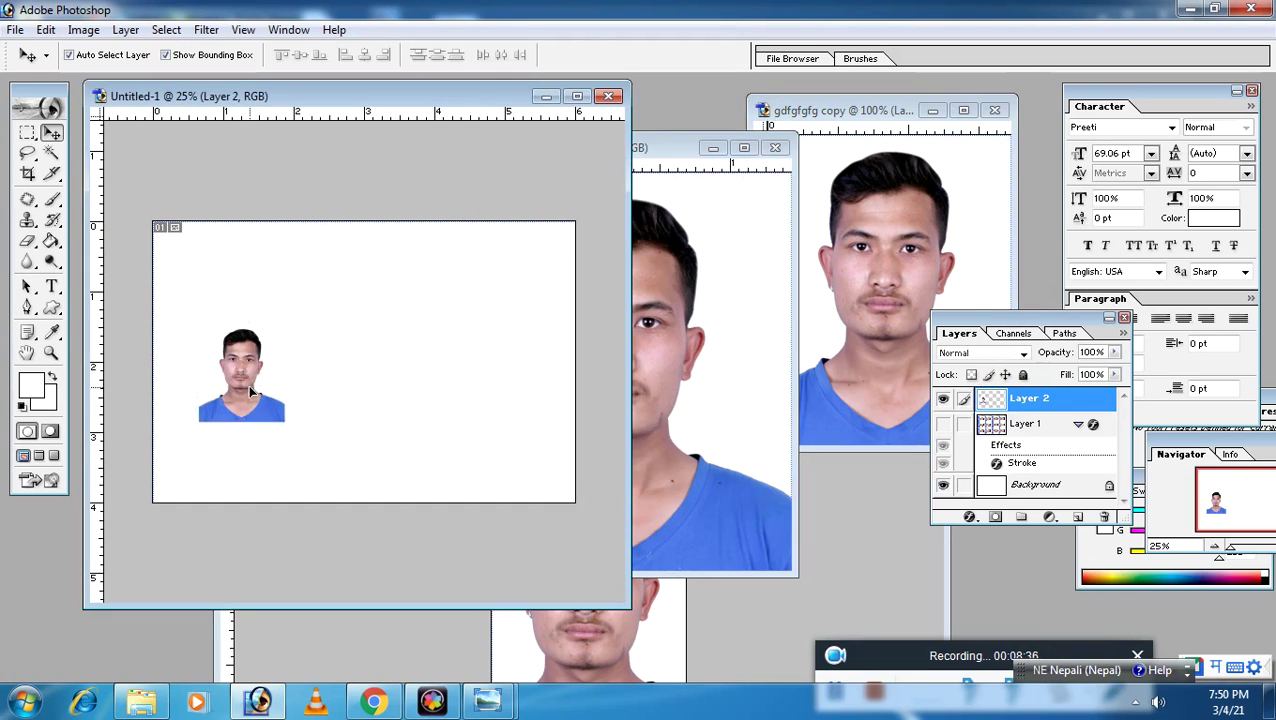
{"action": "left_click", "coordinate": [943, 399]}
{"action": "mouse_move", "coordinate": [870, 300]}
{"action": "left_mouse_down"}
{"action": "mouse_move", "coordinate": [285, 342]}
{"action": "mouse_move", "coordinate": [207, 297]}
{"action": "mouse_move", "coordinate": [228, 288]}
{"action": "mouse_move", "coordinate": [205, 280]}
{"action": "mouse_move", "coordinate": [512, 283]}
{"action": "mouse_move", "coordinate": [518, 322]}
{"action": "mouse_move", "coordinate": [506, 351]}
{"action": "mouse_move", "coordinate": [384, 365]}
{"action": "mouse_move", "coordinate": [215, 360]}
{"action": "mouse_move", "coordinate": [210, 445]}
{"action": "left_mouse_up"}
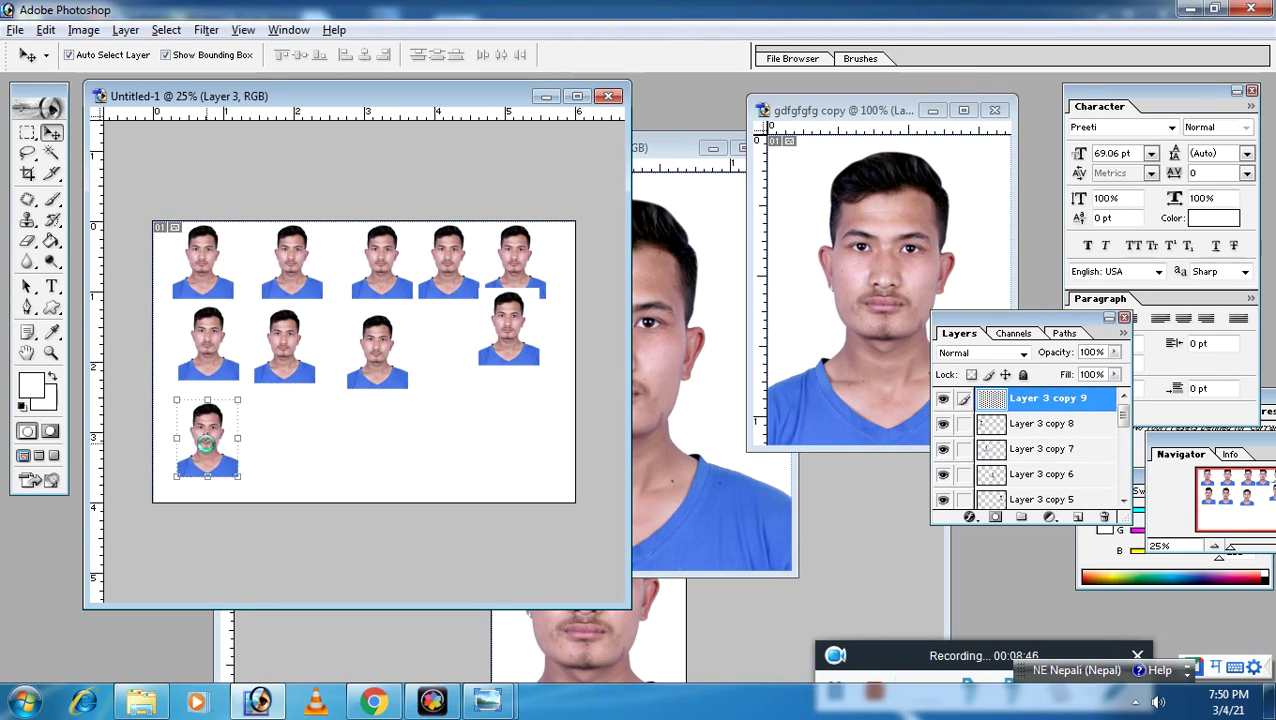
Close the print sheet without saving and start a new document.
{"action": "left_click", "coordinate": [607, 97]}
{"action": "left_click", "coordinate": [638, 277]}
{"action": "left_click", "coordinate": [15, 29]}
Create the new sheet, rotate its canvas 90° CW to landscape, and drag gdfgfgfg.jpg onto it.
{"action": "left_click", "coordinate": [772, 240]}
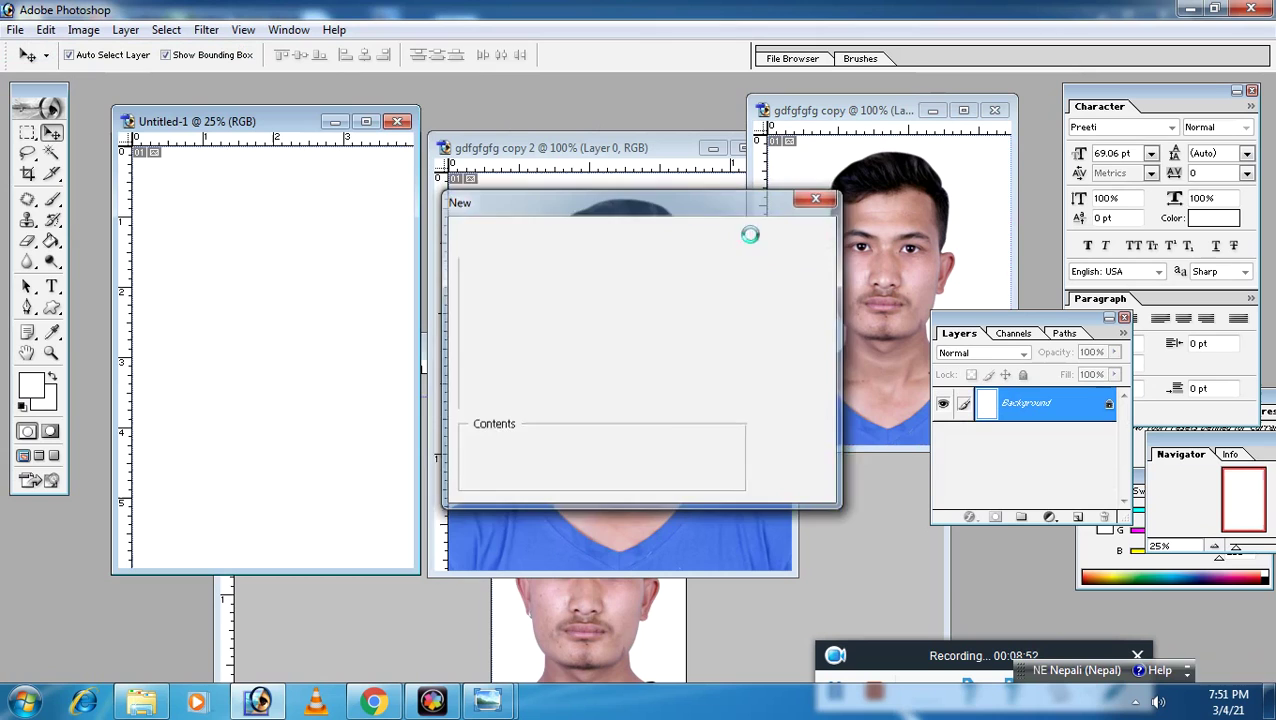
{"action": "left_click", "coordinate": [547, 637]}
{"action": "left_click_drag", "start_coordinate": [501, 346], "coordinate": [667, 222]}
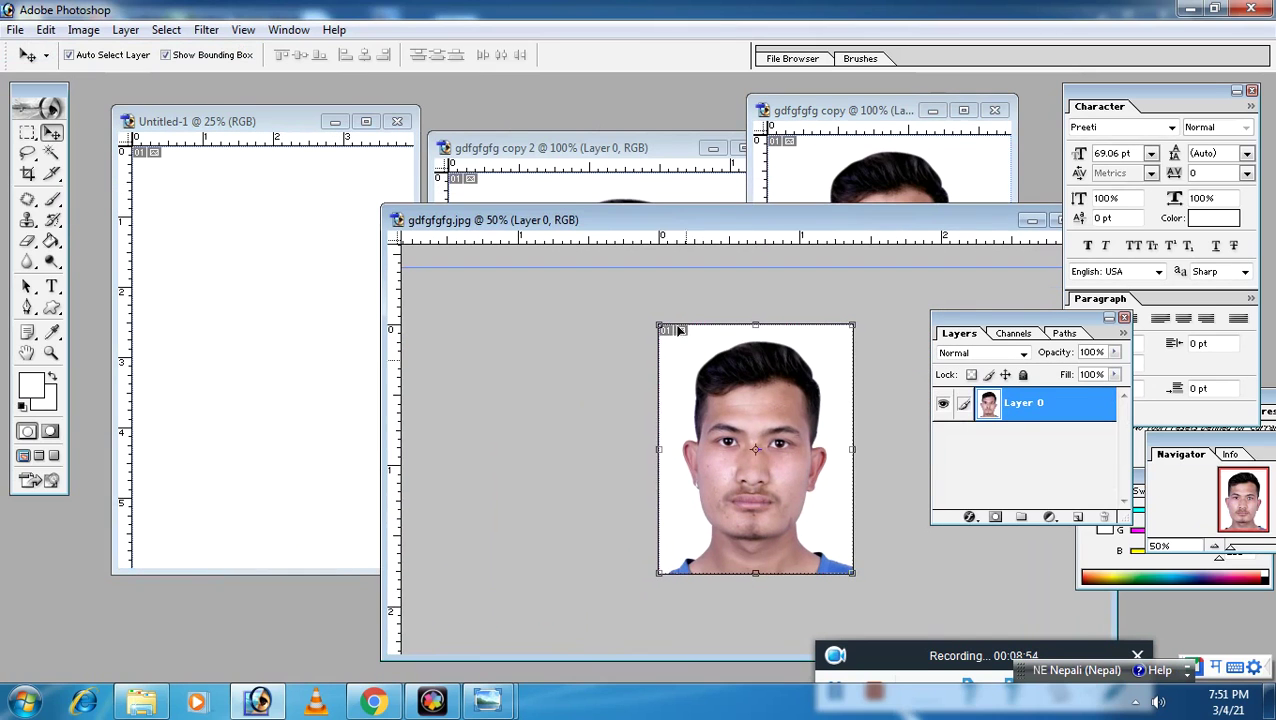
{"action": "left_click", "coordinate": [83, 29]}
{"action": "mouse_move", "coordinate": [129, 218]}
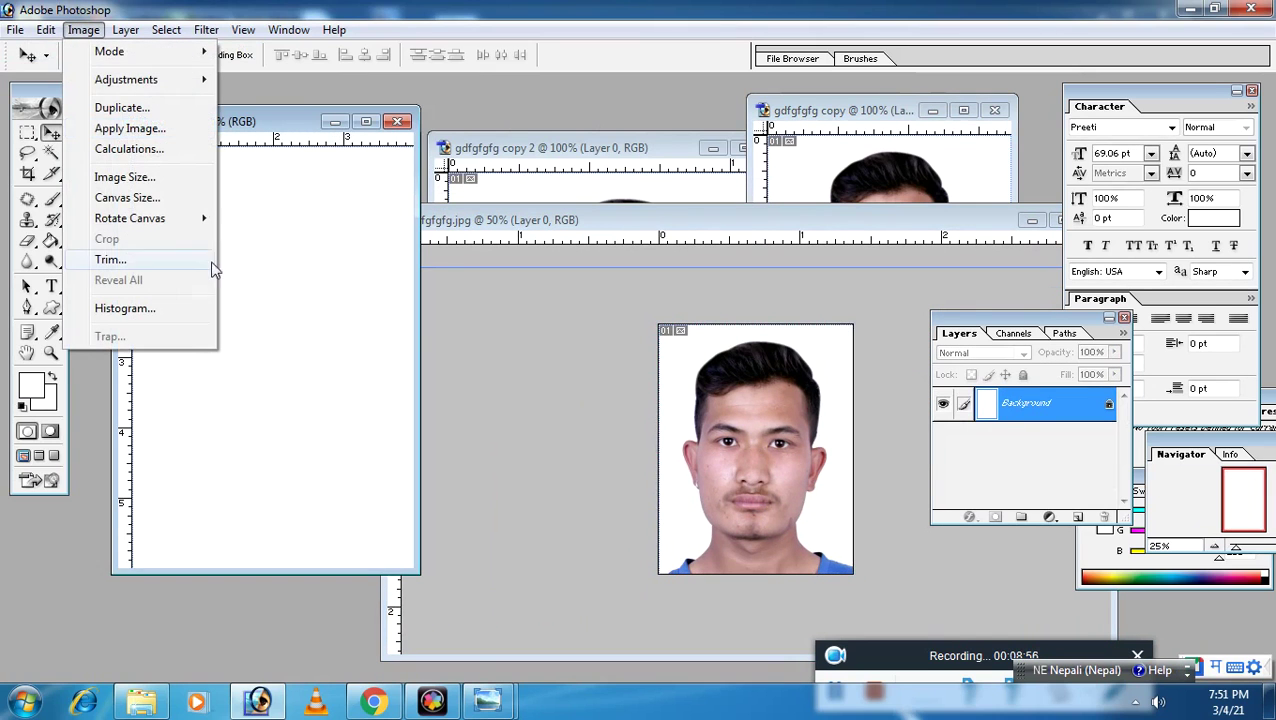
{"action": "left_click", "coordinate": [300, 244]}
{"action": "left_click", "coordinate": [641, 380]}
{"action": "mouse_move", "coordinate": [760, 495]}
{"action": "left_mouse_down"}
{"action": "mouse_move", "coordinate": [250, 297]}
{"action": "mouse_move", "coordinate": [200, 234]}
{"action": "mouse_move", "coordinate": [300, 244]}
{"action": "mouse_move", "coordinate": [293, 232]}
{"action": "mouse_move", "coordinate": [498, 220]}
{"action": "left_mouse_up"}
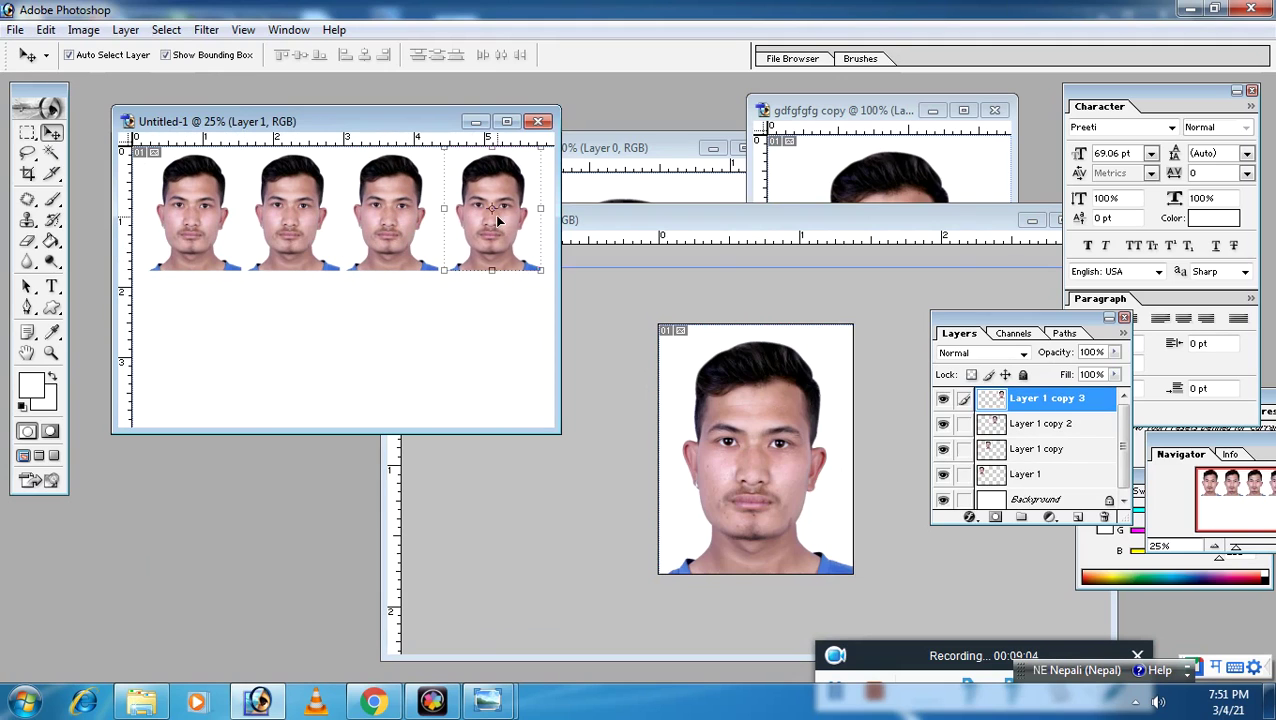
Undo the extra duplicated face and switch the keyboard input language to English.
{"action": "type", "text": "e"}
{"action": "key", "text": "ctrl+z"}
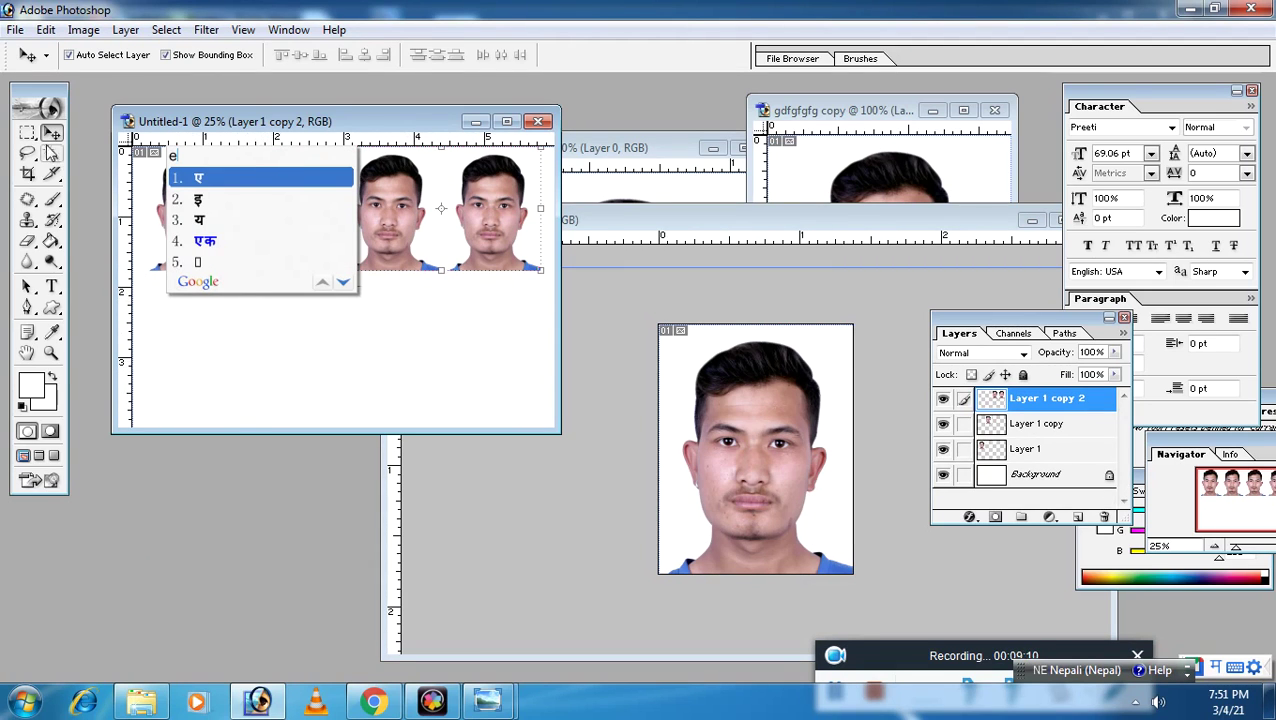
{"action": "key", "text": "ctrl+t"}
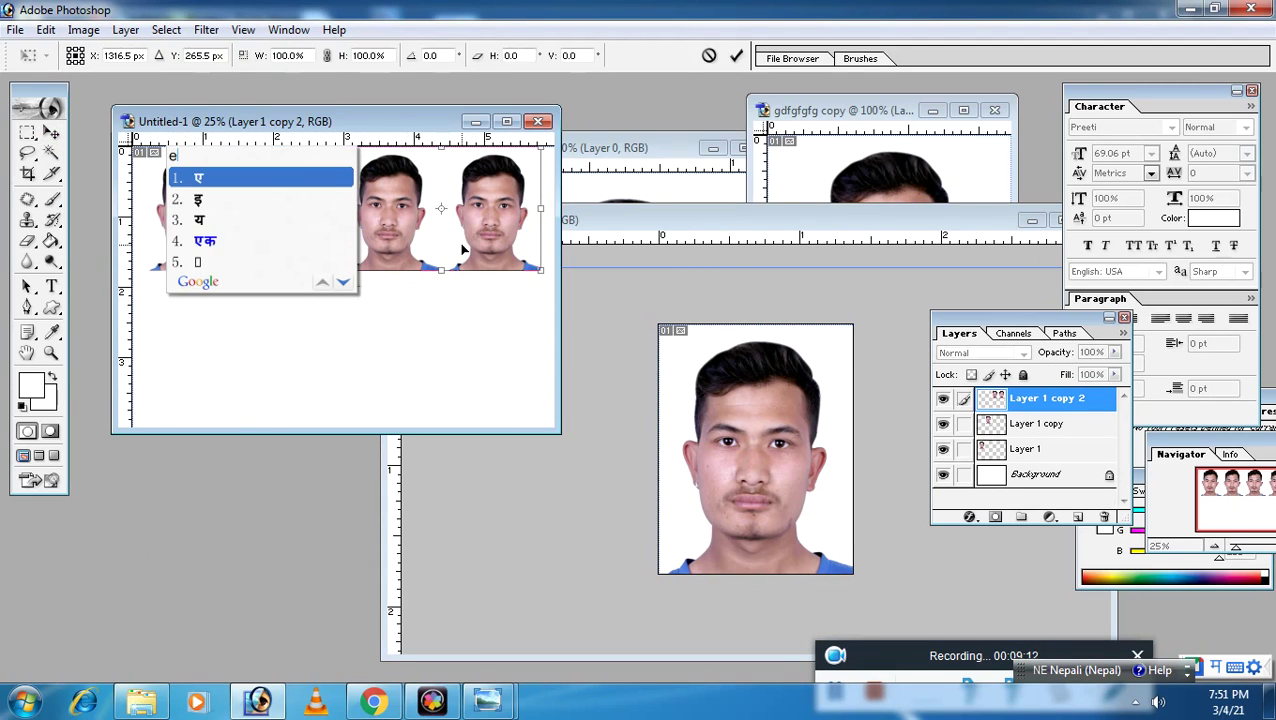
{"action": "left_click", "coordinate": [815, 528]}
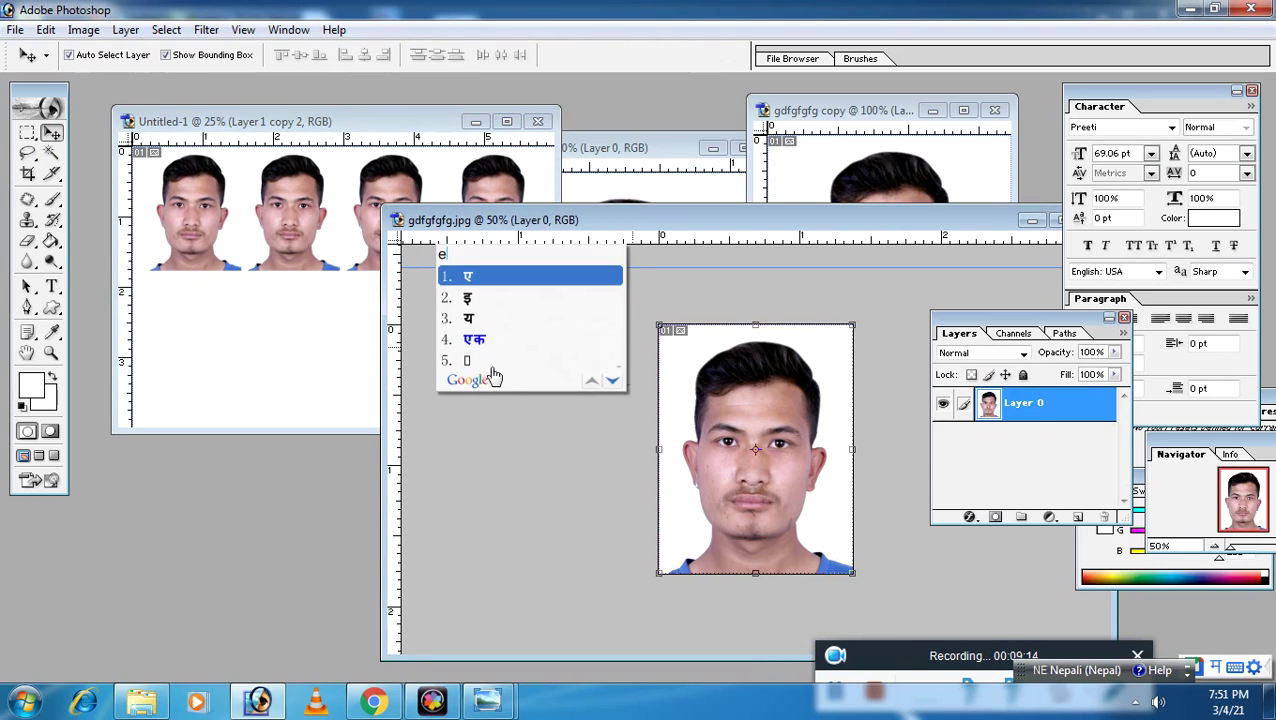
{"action": "left_click", "coordinate": [1090, 670]}
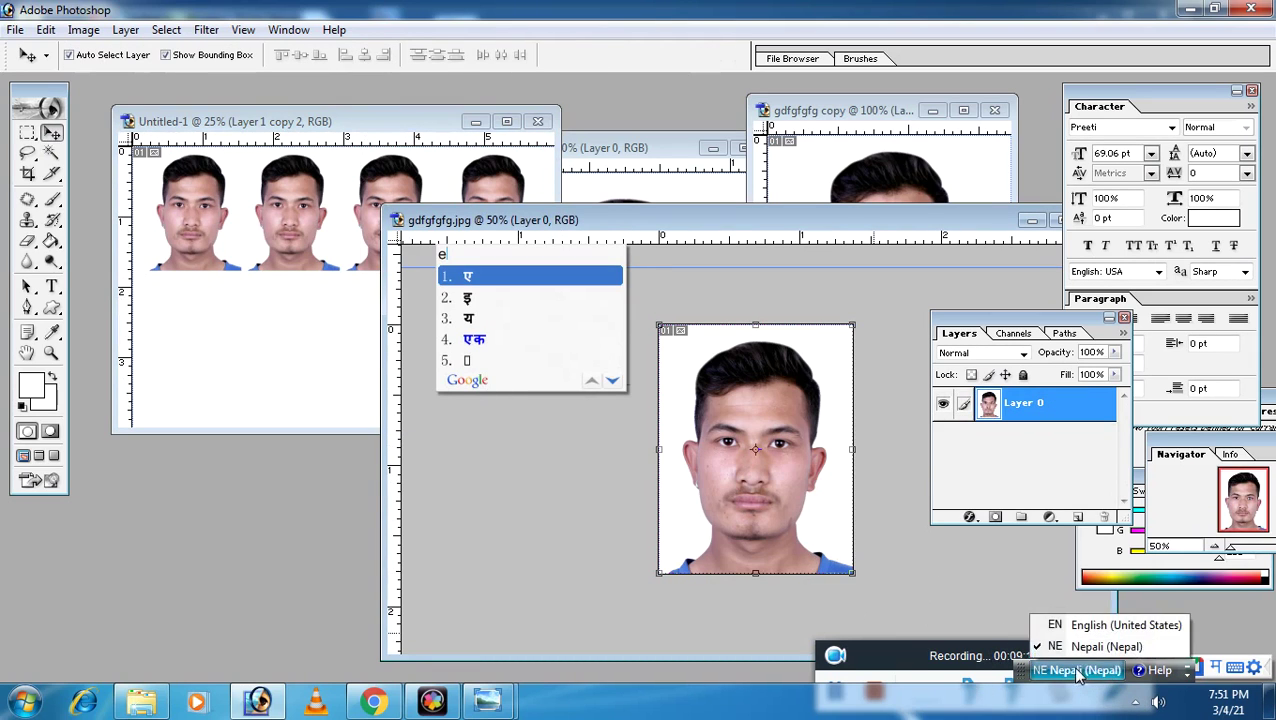
{"action": "left_click", "coordinate": [1103, 636]}
{"action": "left_click", "coordinate": [390, 225]}
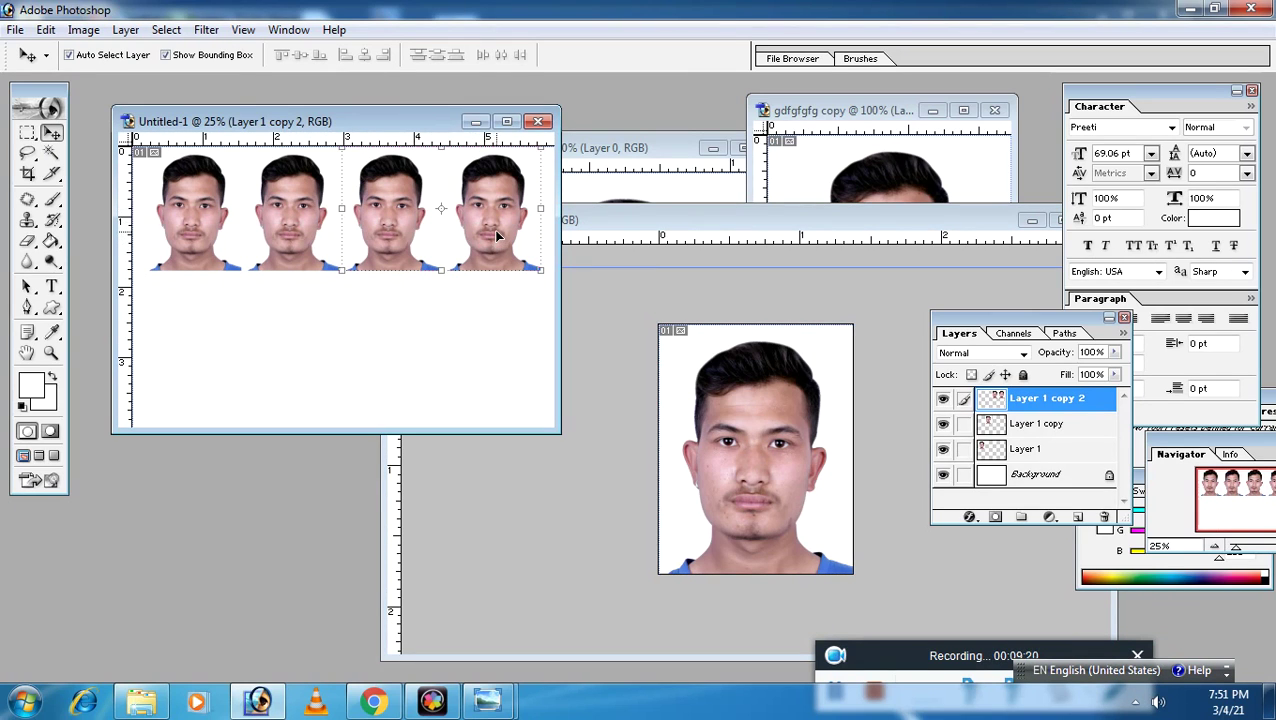
Merge the four faces into Layer 1, duplicate the row below, merge again, and add a Stroke style.
{"action": "key", "text": "ctrl+e"}
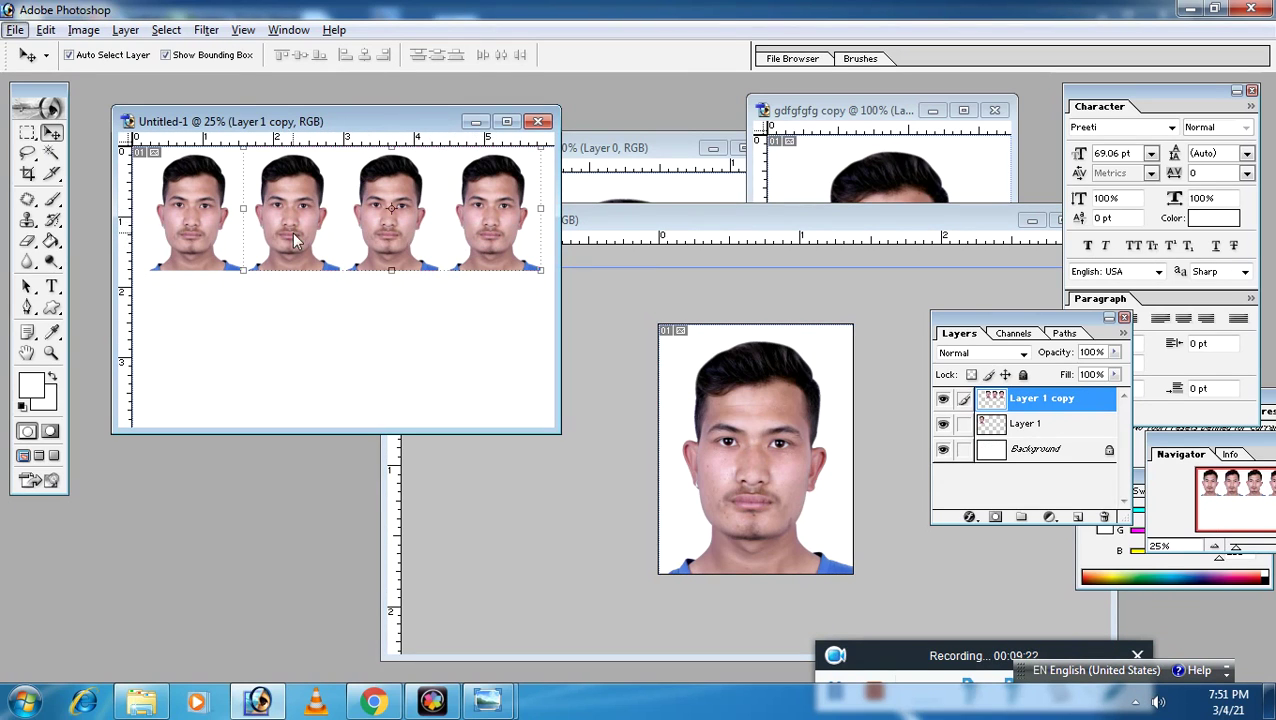
{"action": "left_click_drag", "start_coordinate": [295, 237], "coordinate": [295, 250]}
{"action": "key", "text": "ctrl+z"}
{"action": "key", "text": "ctrl+e"}
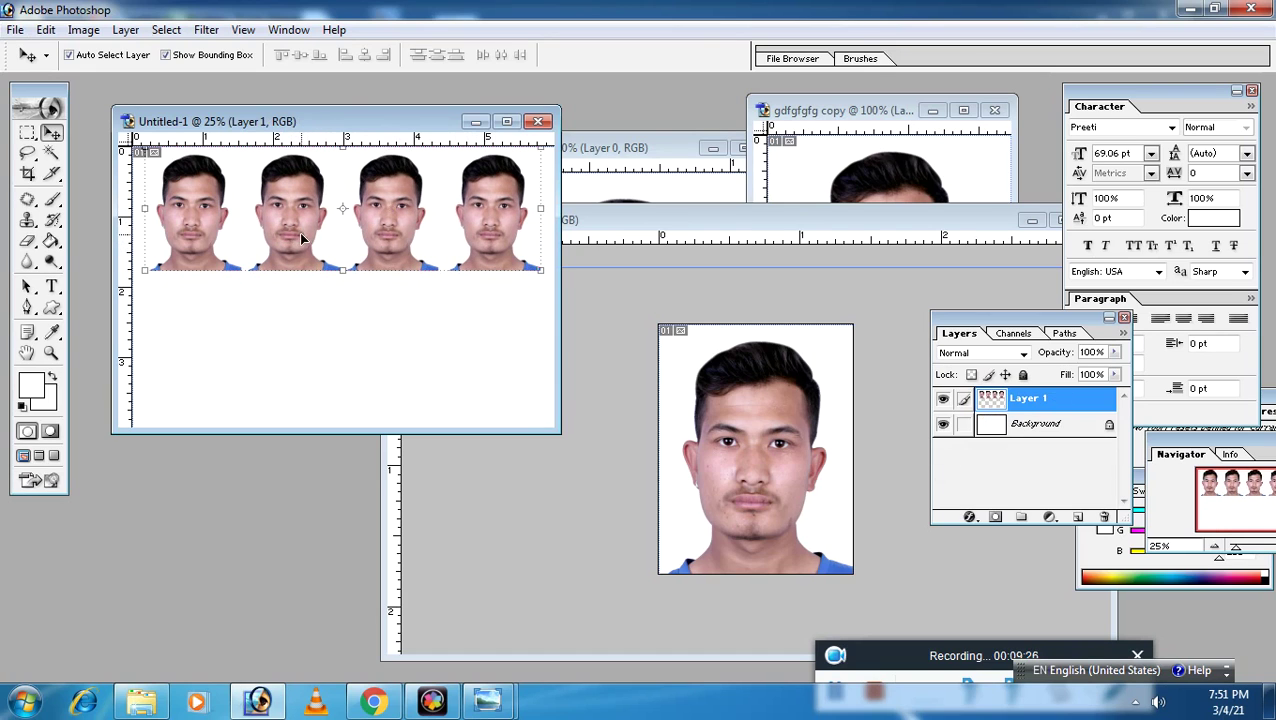
{"action": "mouse_move", "coordinate": [296, 240]}
{"action": "left_mouse_down"}
{"action": "mouse_move", "coordinate": [296, 391]}
{"action": "mouse_move", "coordinate": [296, 371]}
{"action": "left_mouse_up"}
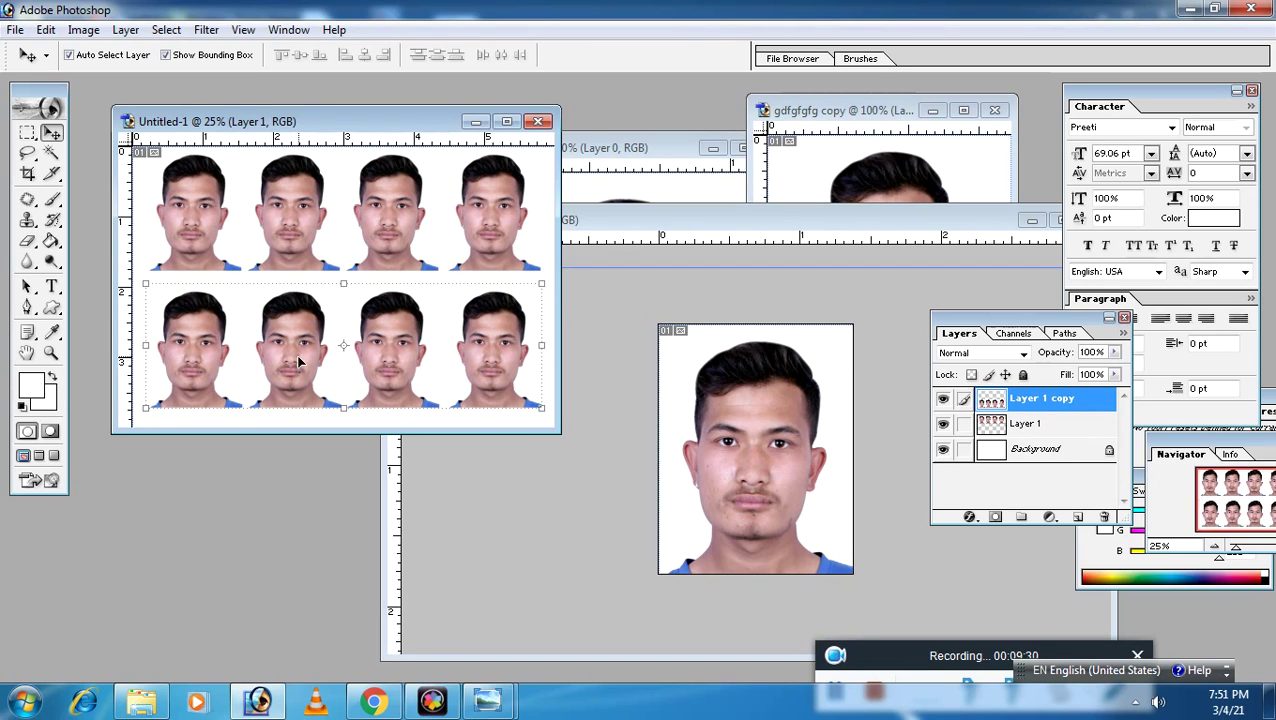
{"action": "key", "text": "ctrl+e"}
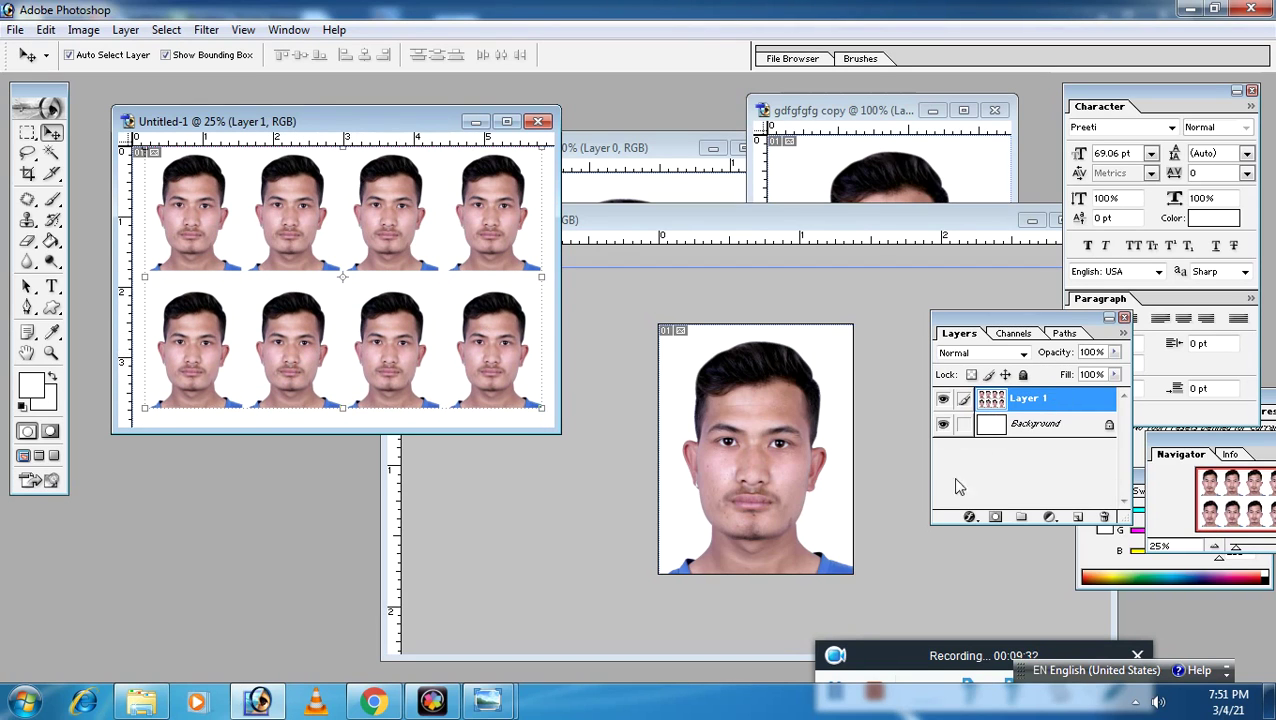
{"action": "left_click", "coordinate": [970, 514]}
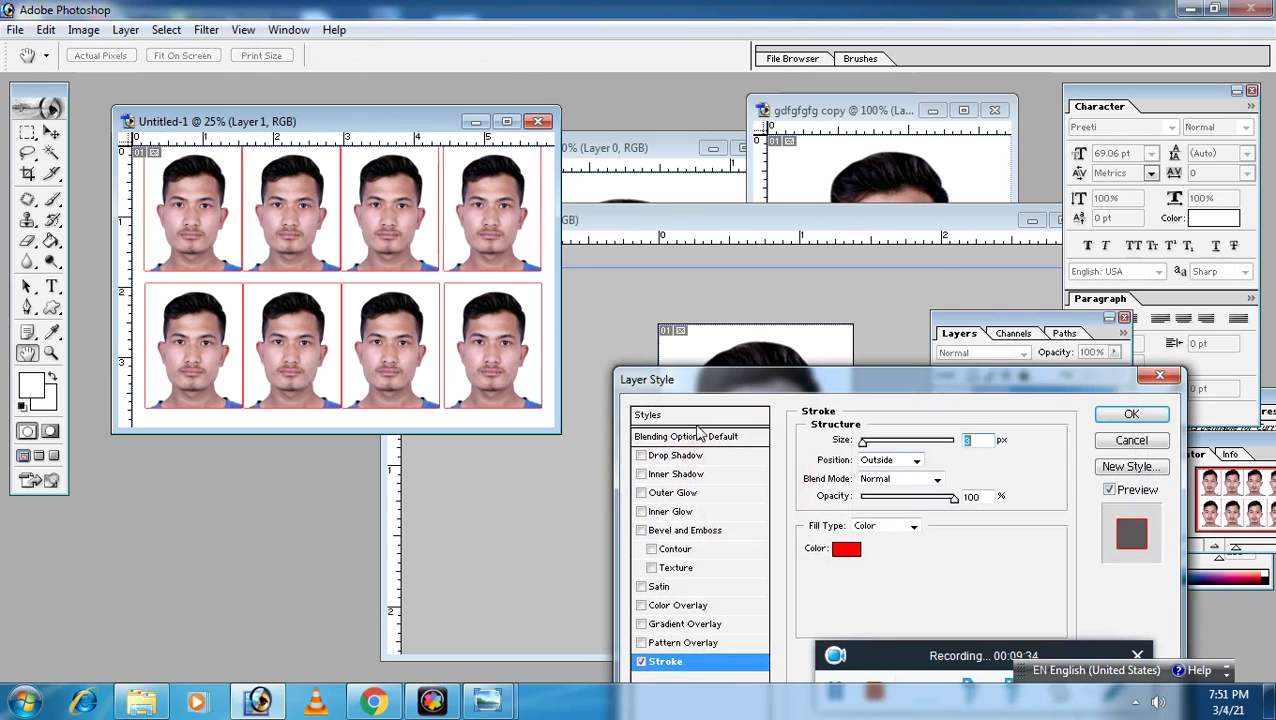
Apply the stroke in grey (153,153,153) at 1 px around the photos.
{"action": "left_click", "coordinate": [846, 548]}
{"action": "left_click", "coordinate": [704, 491]}
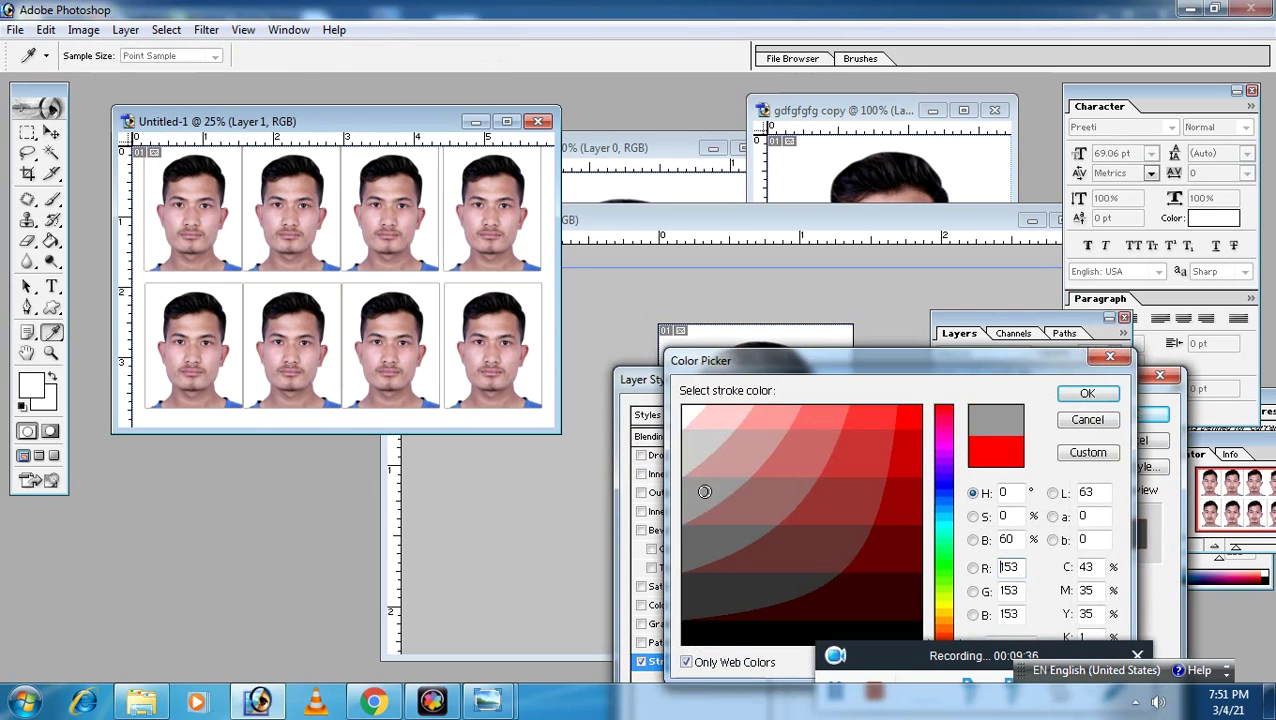
{"action": "left_click", "coordinate": [1080, 396]}
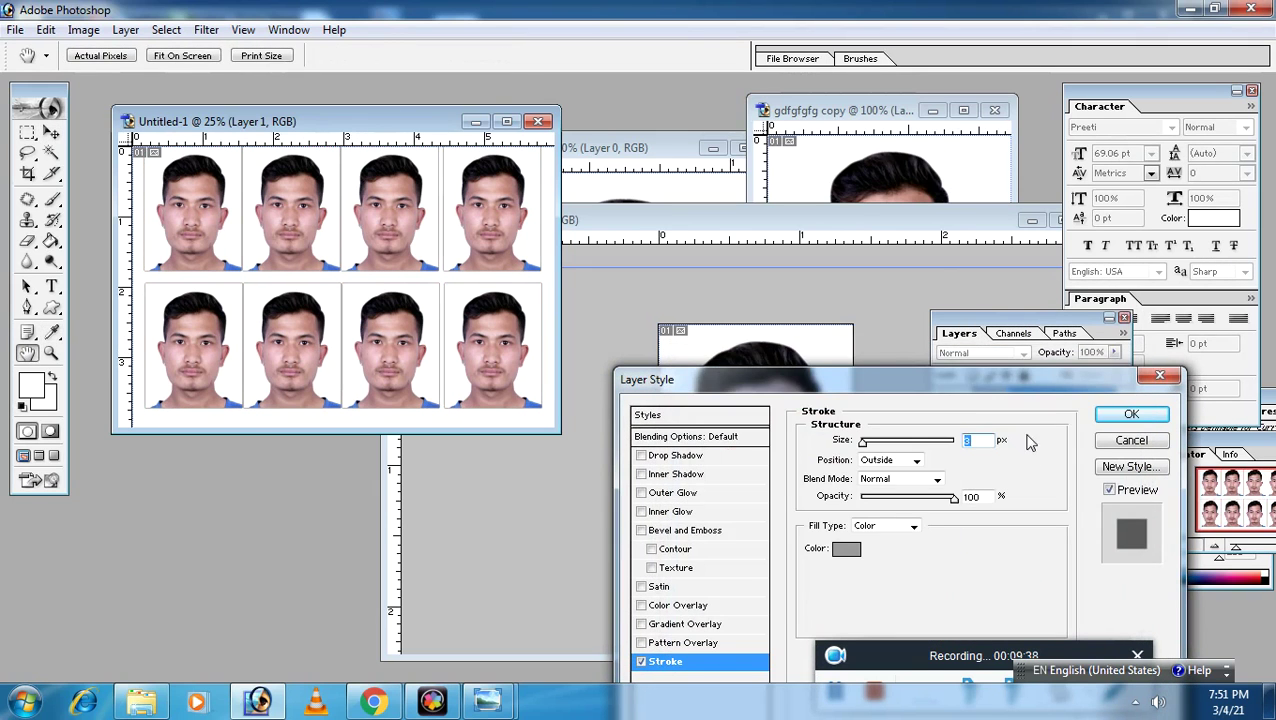
{"action": "left_click", "coordinate": [1128, 414]}
Enlarge the sheet window and zoom in to inspect a face's hair, eyes, mouth and chin.
{"action": "left_click_drag", "start_coordinate": [549, 429], "coordinate": [717, 543]}
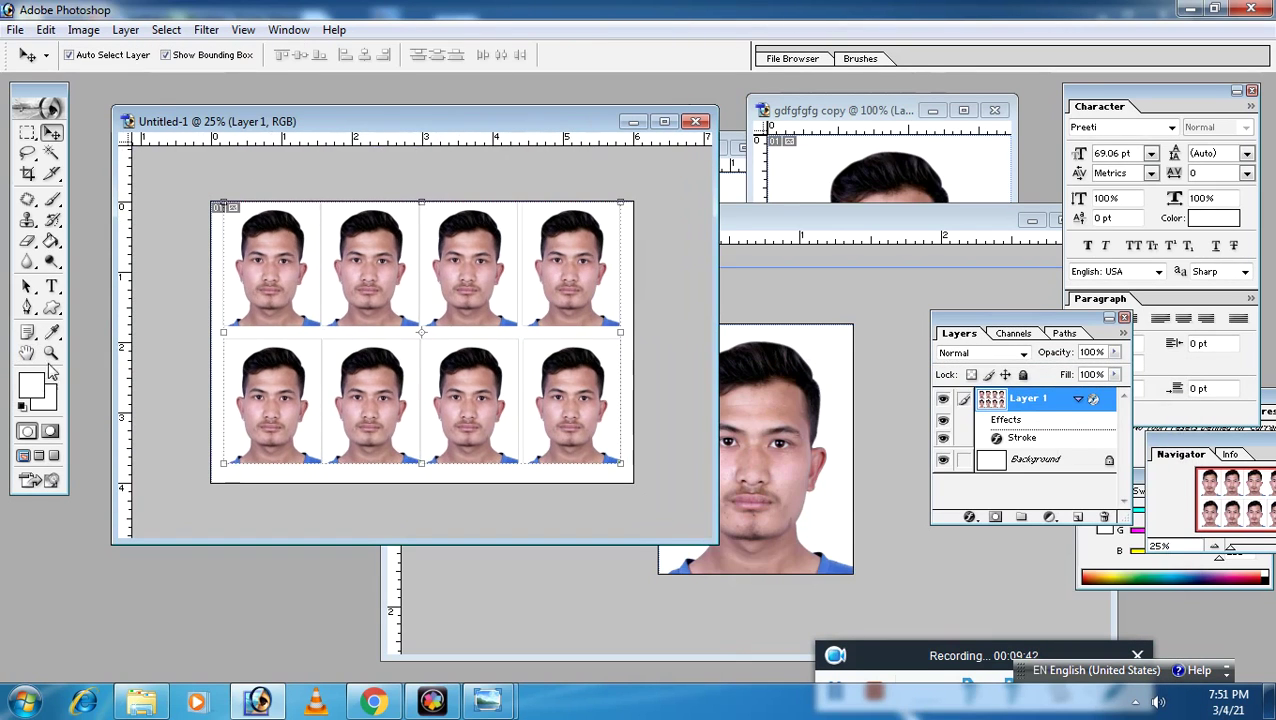
{"action": "left_click", "coordinate": [50, 353]}
{"action": "left_click", "coordinate": [387, 361]}
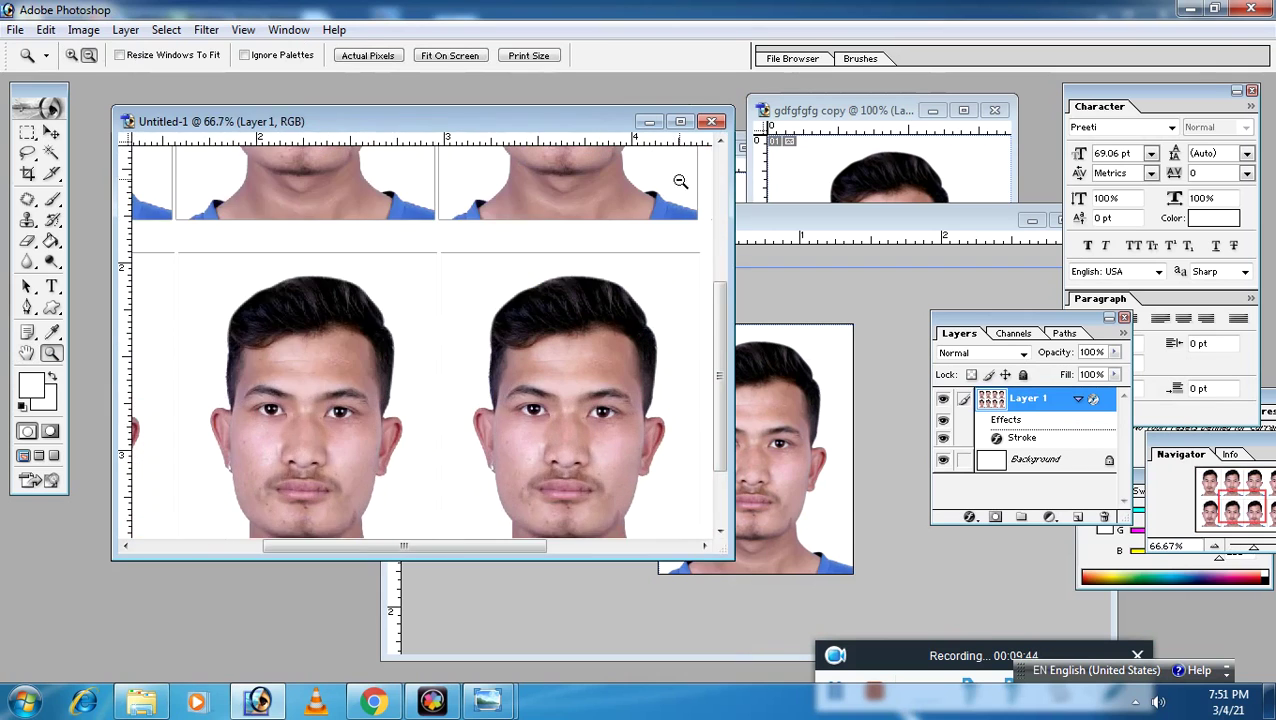
{"action": "left_click", "coordinate": [680, 121]}
{"action": "left_click", "coordinate": [417, 291]}
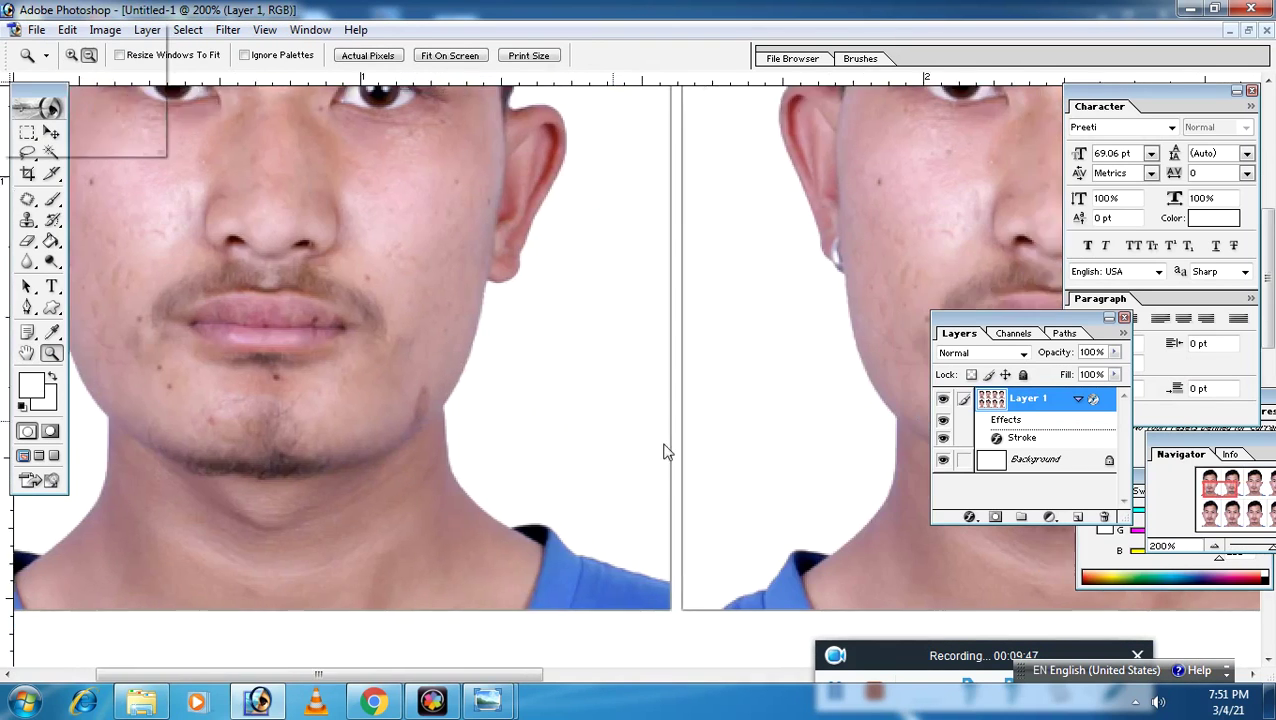
{"action": "left_click_drag", "start_coordinate": [664, 447], "coordinate": [455, 292]}
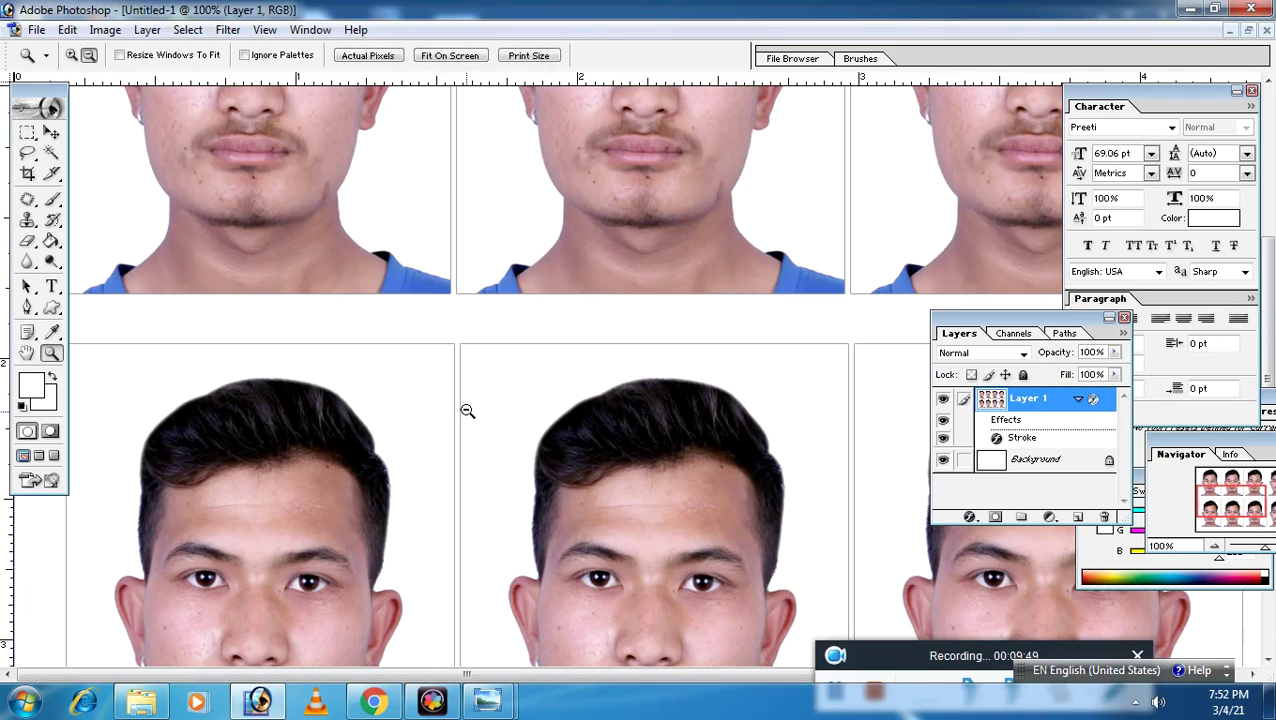
{"action": "left_click", "coordinate": [466, 378], "text": "alt"}
{"action": "left_click", "coordinate": [457, 420]}
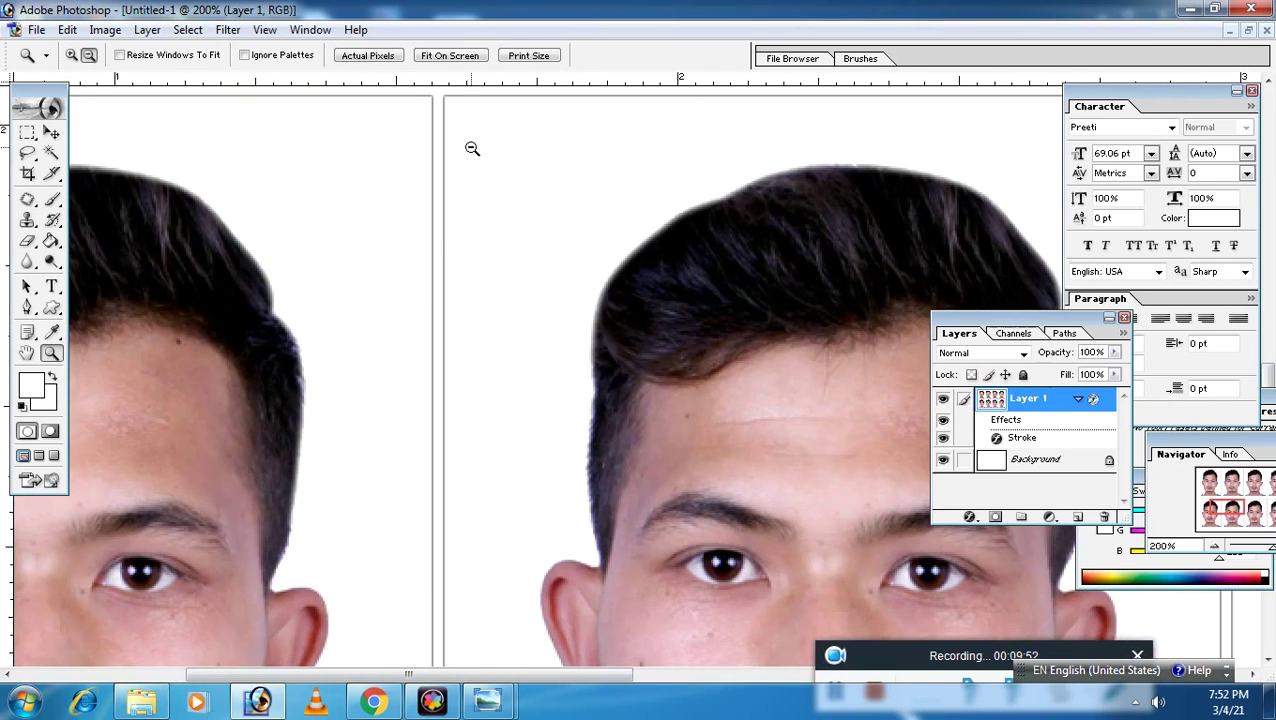
{"action": "scroll", "coordinate": [458, 441], "scroll_direction": "down", "scroll_amount": 3}
{"action": "left_click", "coordinate": [609, 423], "text": "alt"}
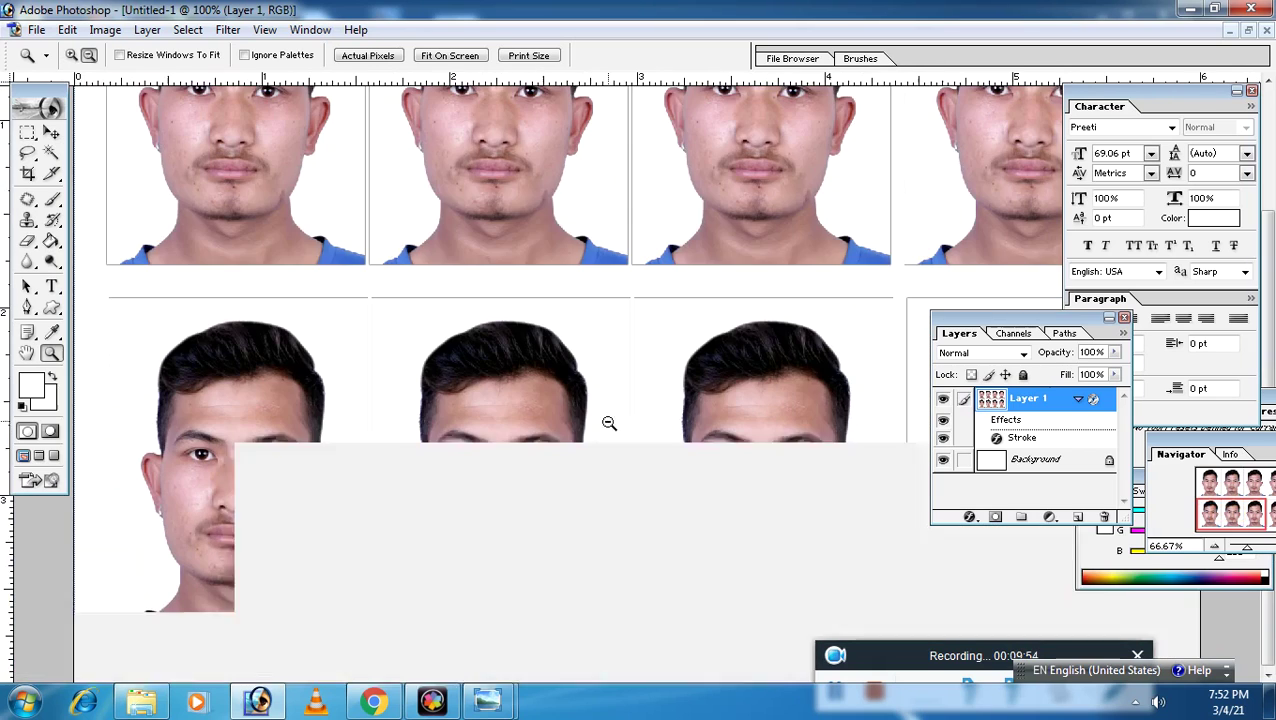
{"action": "left_click", "coordinate": [518, 490]}
{"action": "left_click", "coordinate": [650, 401]}
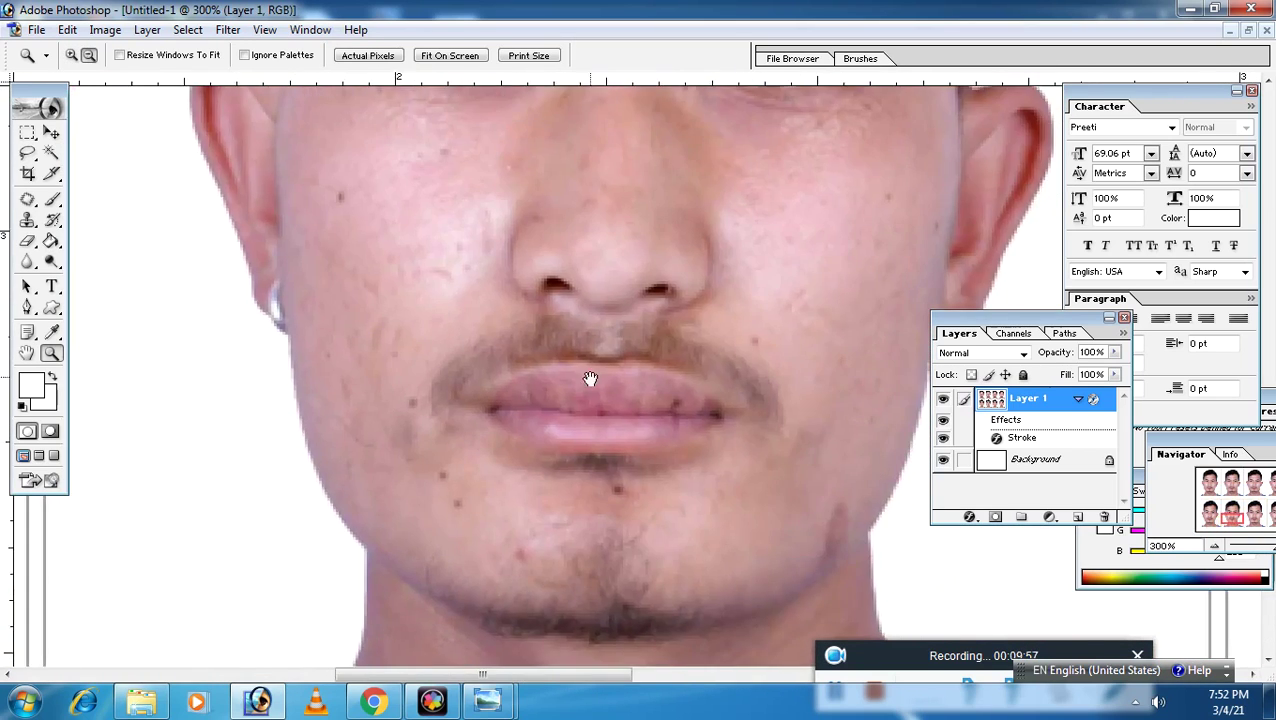
{"action": "mouse_move", "coordinate": [584, 376]}
{"action": "left_mouse_down"}
{"action": "mouse_move", "coordinate": [433, 379]}
{"action": "mouse_move", "coordinate": [416, 474]}
{"action": "left_mouse_up"}
{"action": "key", "text": "ctrl+minus"}
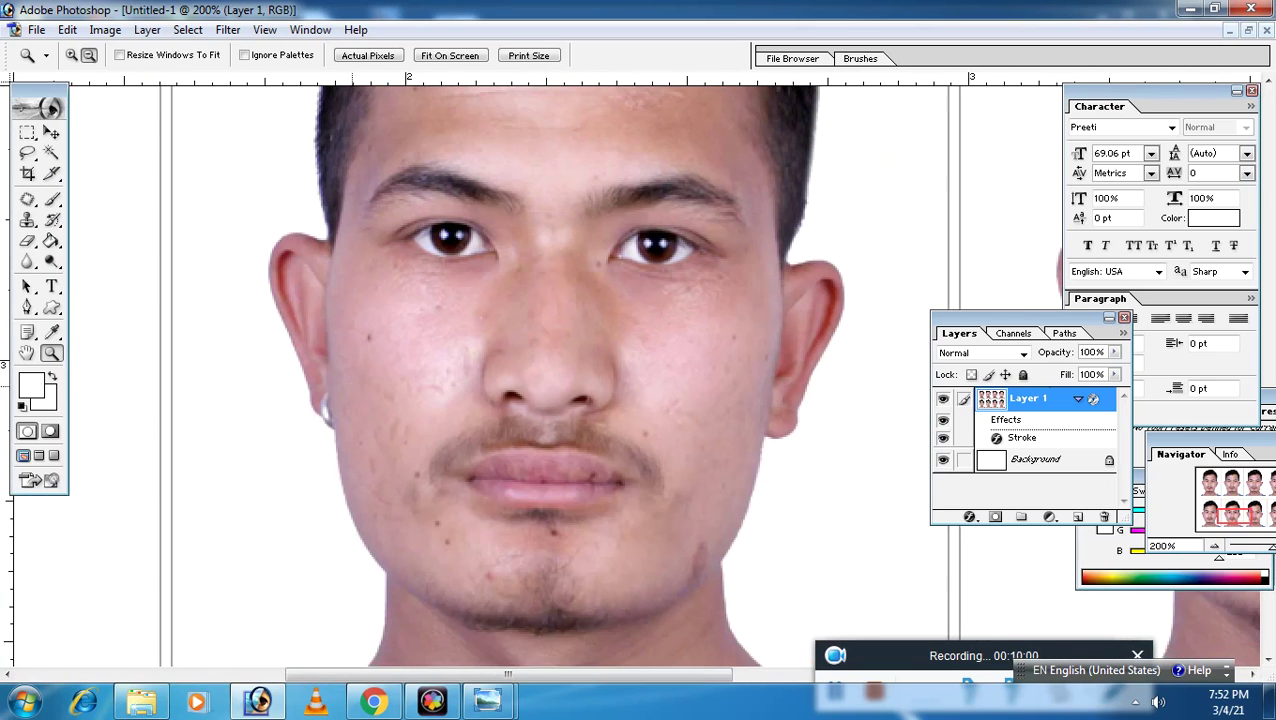
{"action": "left_click_drag", "start_coordinate": [568, 307], "coordinate": [454, 365]}
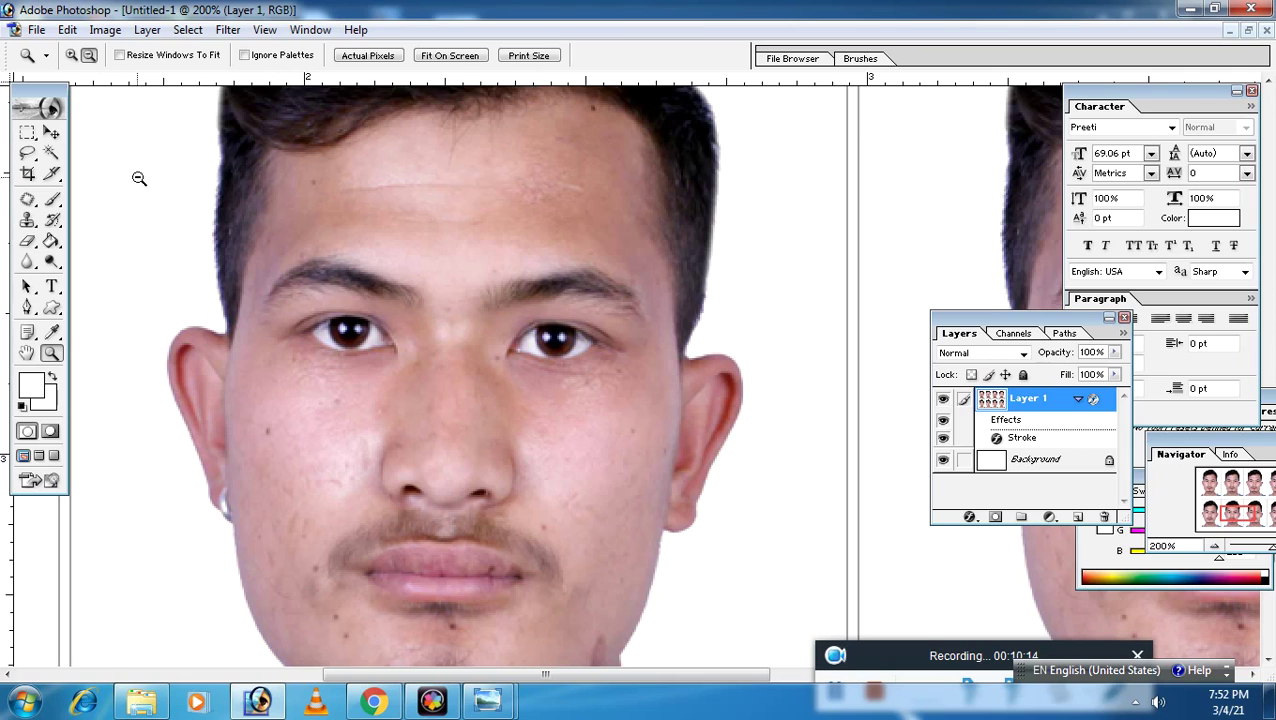
Select the Blur tool with a 56 px brush.
{"action": "left_click", "coordinate": [27, 263]}
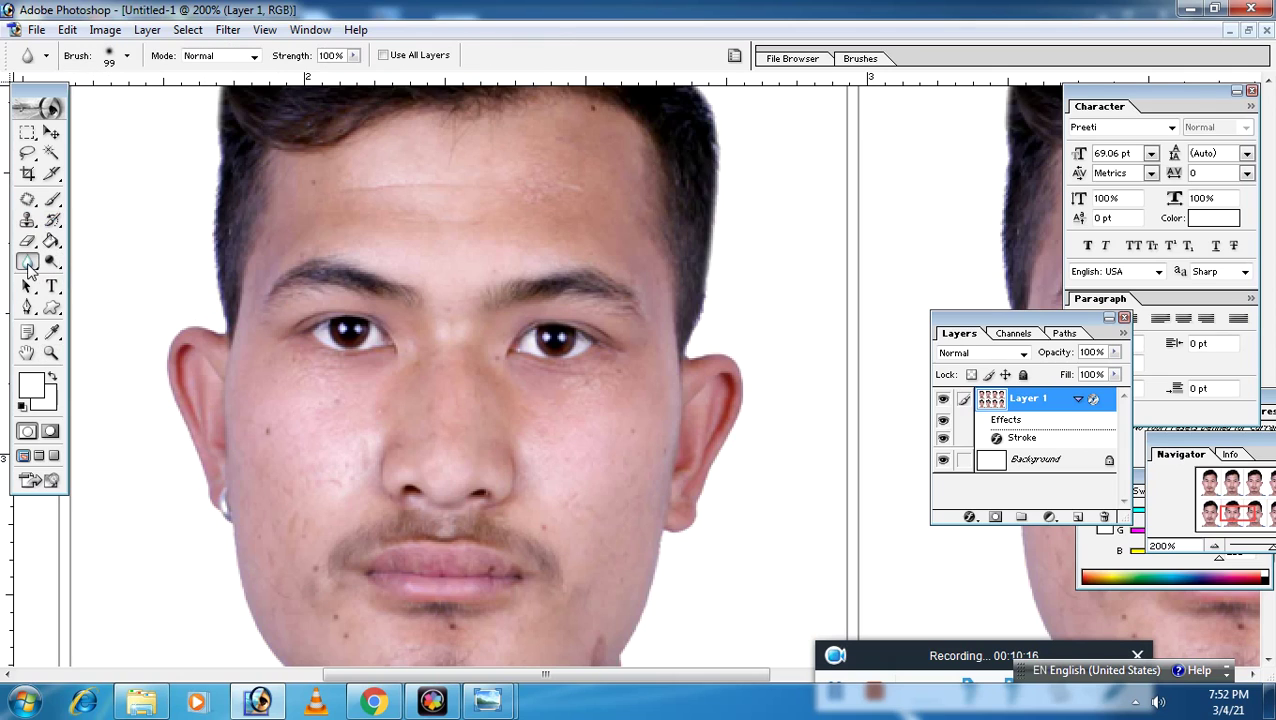
{"action": "right_click", "coordinate": [27, 263]}
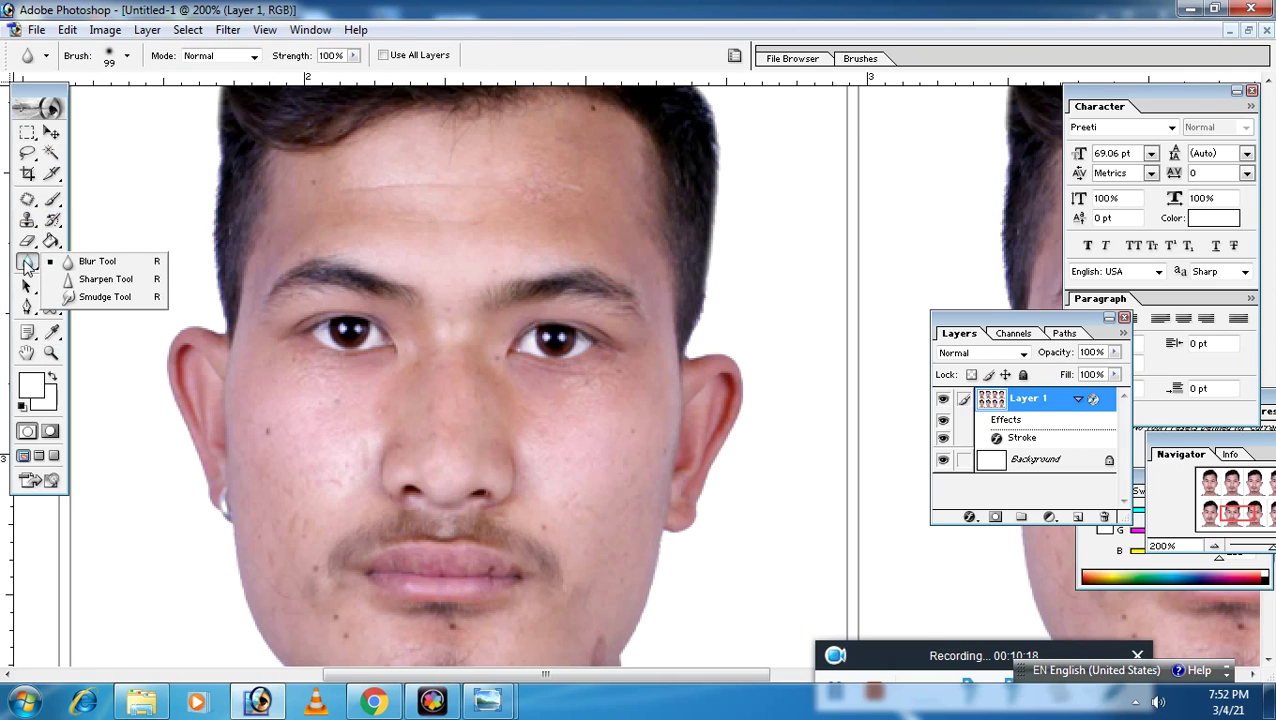
{"action": "left_click", "coordinate": [100, 263]}
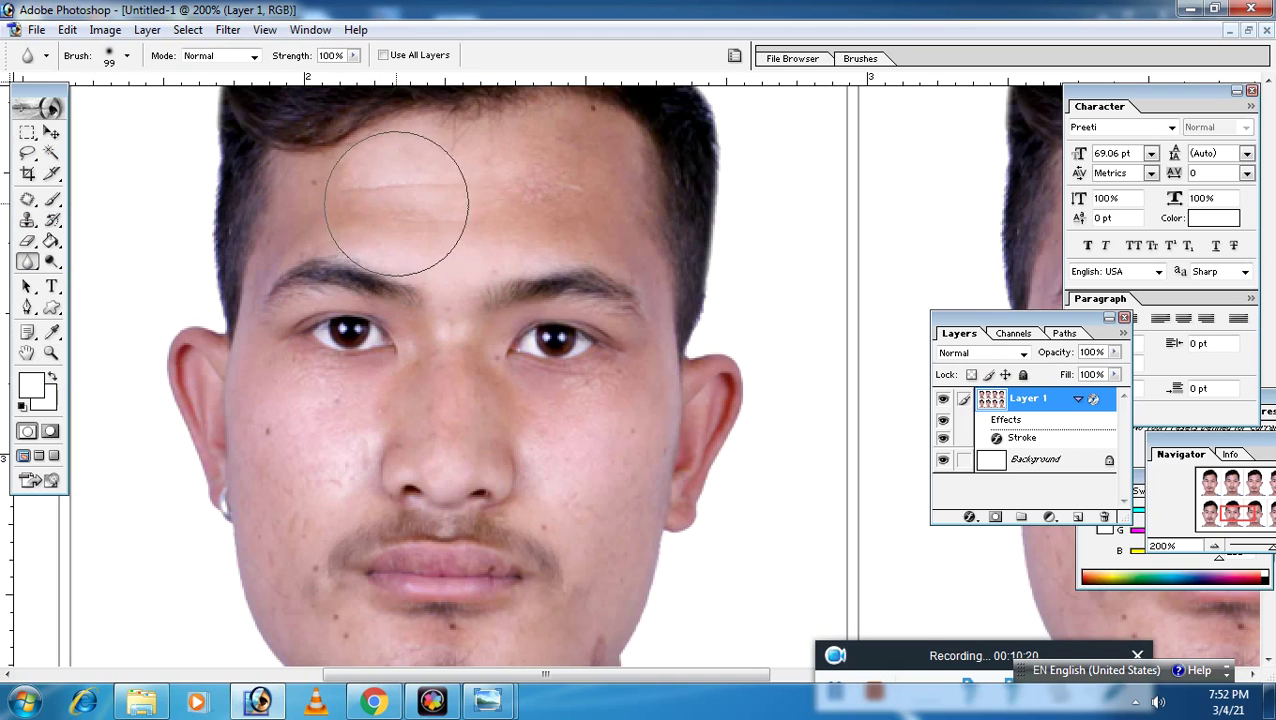
{"action": "right_click", "coordinate": [446, 222]}
{"action": "left_click", "coordinate": [509, 250]}
{"action": "key", "text": "Return"}
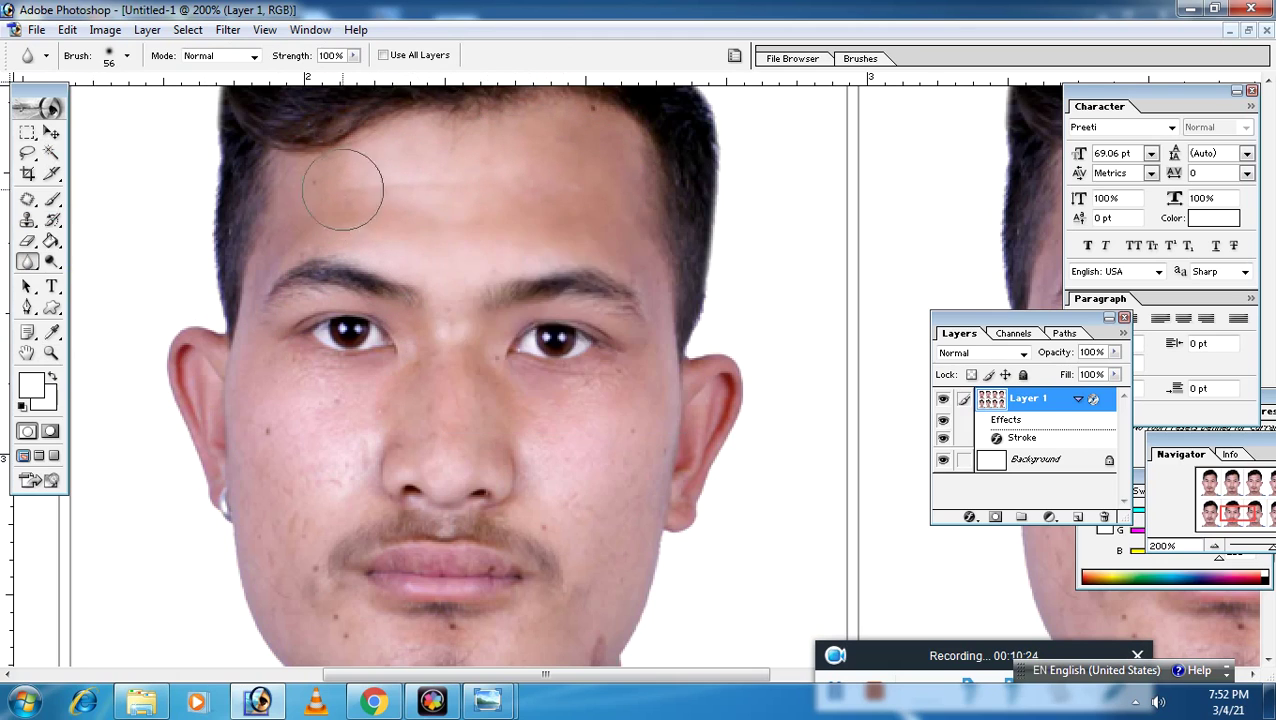
Blur the skin on the left cheek, undoing an accidental blur over the eye.
{"action": "scroll", "coordinate": [456, 308], "scroll_direction": "down", "scroll_amount": 1}
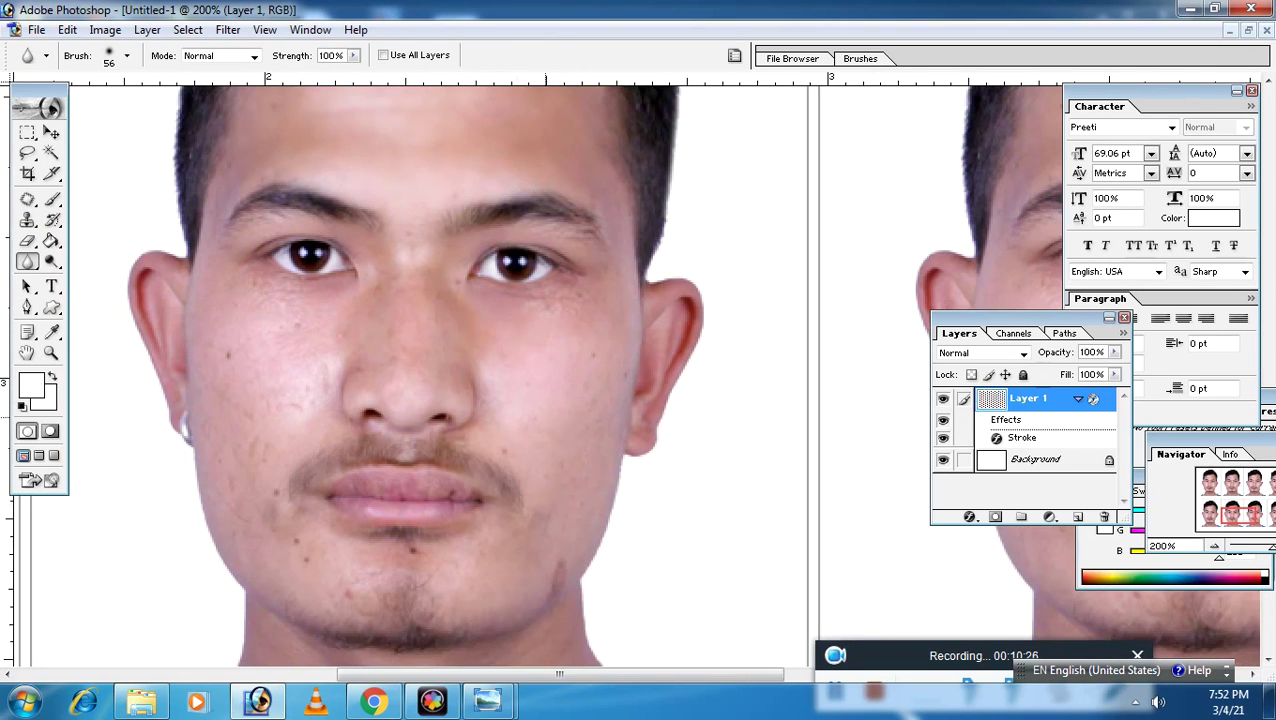
{"action": "scroll", "coordinate": [578, 328], "scroll_direction": "down", "scroll_amount": 2}
{"action": "mouse_move", "coordinate": [296, 191]}
{"action": "left_mouse_down"}
{"action": "mouse_move", "coordinate": [318, 214]}
{"action": "mouse_move", "coordinate": [336, 374]}
{"action": "left_mouse_up"}
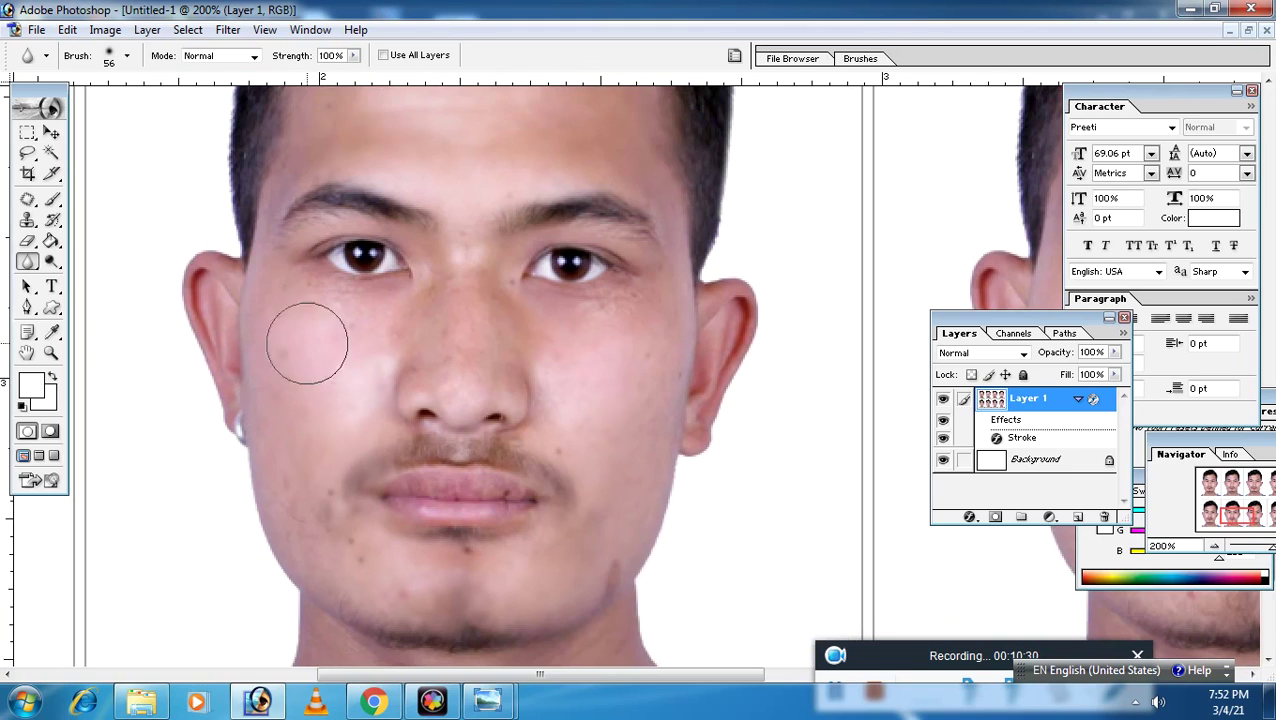
{"action": "left_click_drag", "start_coordinate": [355, 248], "coordinate": [385, 274]}
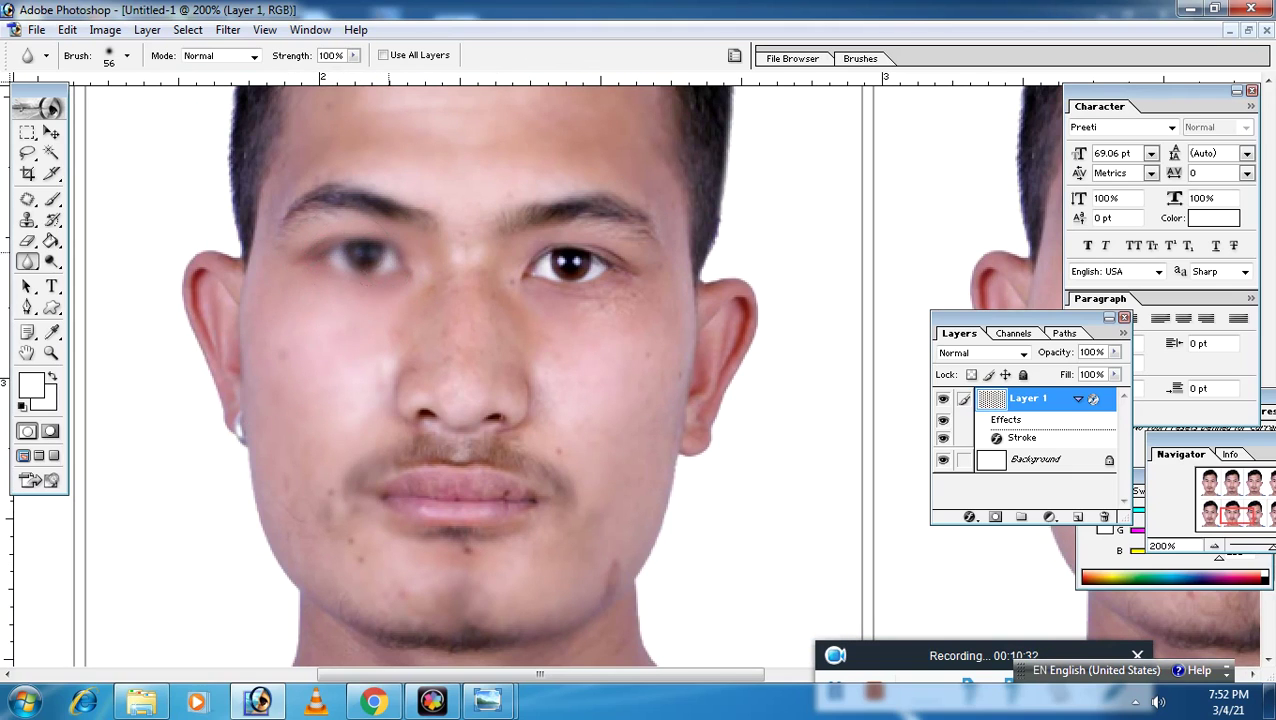
{"action": "key", "text": "ctrl+z"}
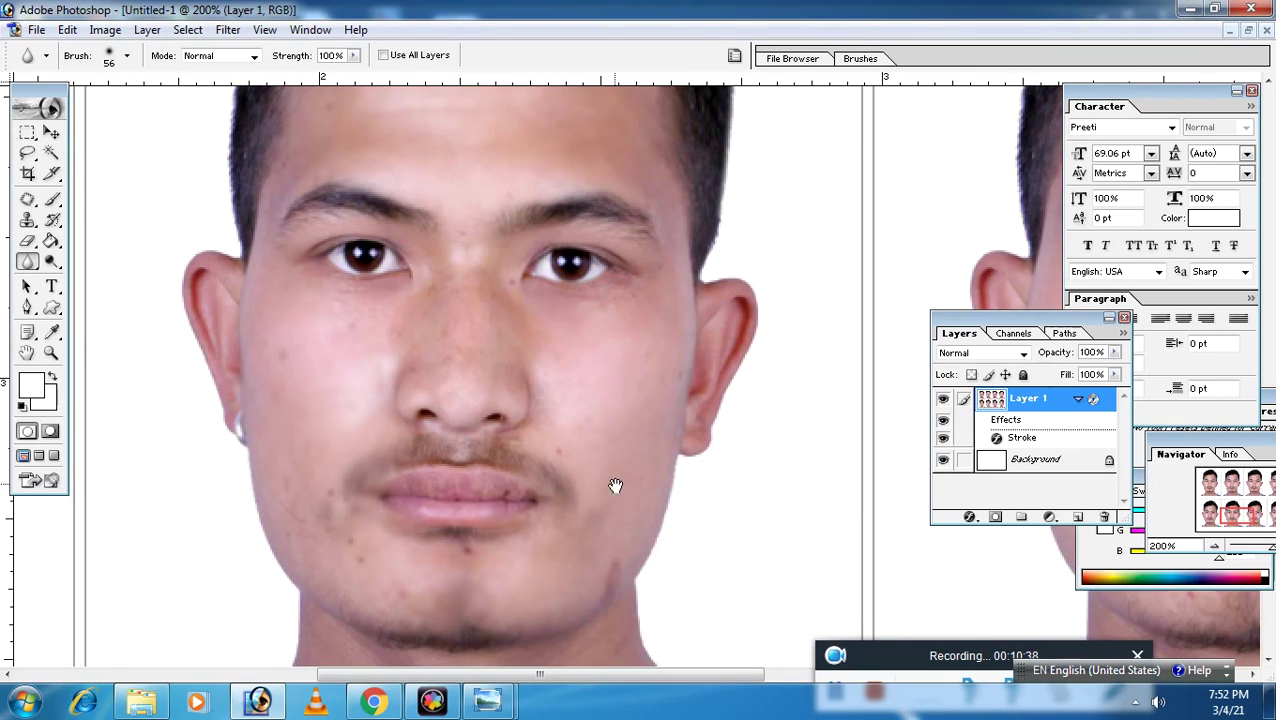
Pan the 200% view from the chin up to the eyes, forehead and hair.
{"action": "left_click_drag", "start_coordinate": [614, 484], "coordinate": [626, 336]}
{"action": "left_click_drag", "start_coordinate": [410, 450], "coordinate": [437, 313]}
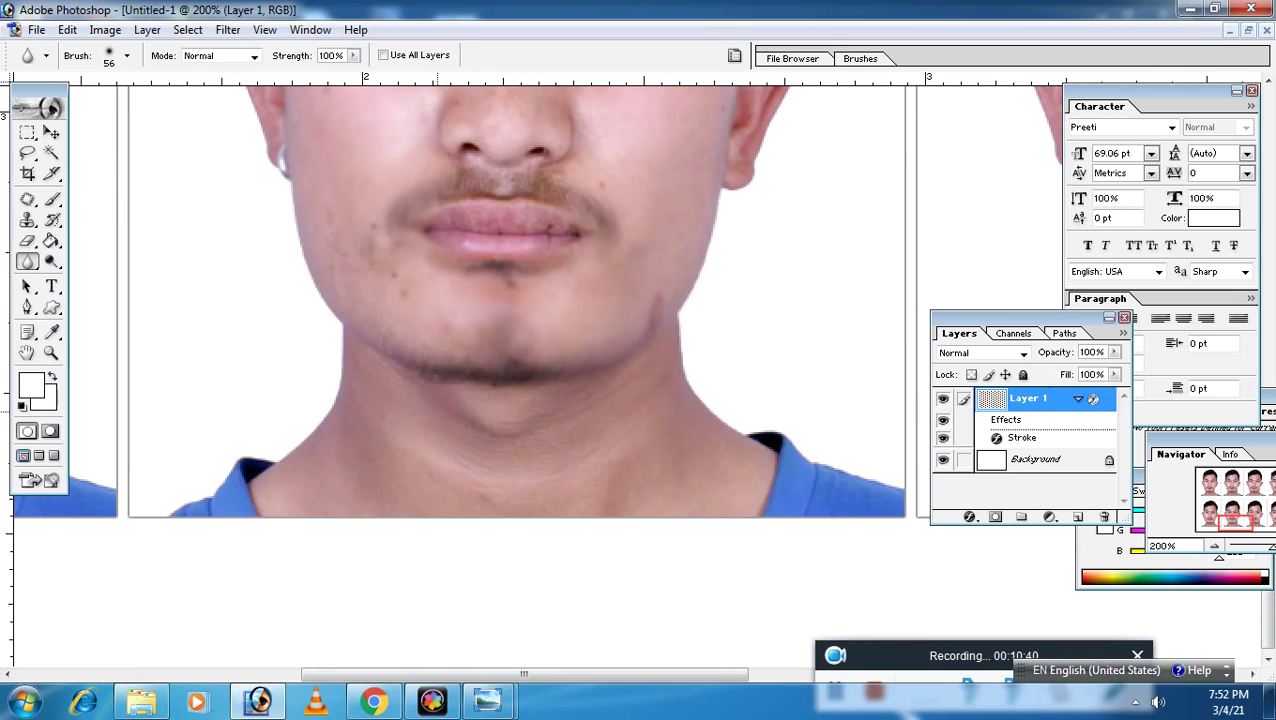
{"action": "left_click_drag", "start_coordinate": [659, 368], "coordinate": [645, 440]}
{"action": "left_click_drag", "start_coordinate": [464, 359], "coordinate": [540, 457]}
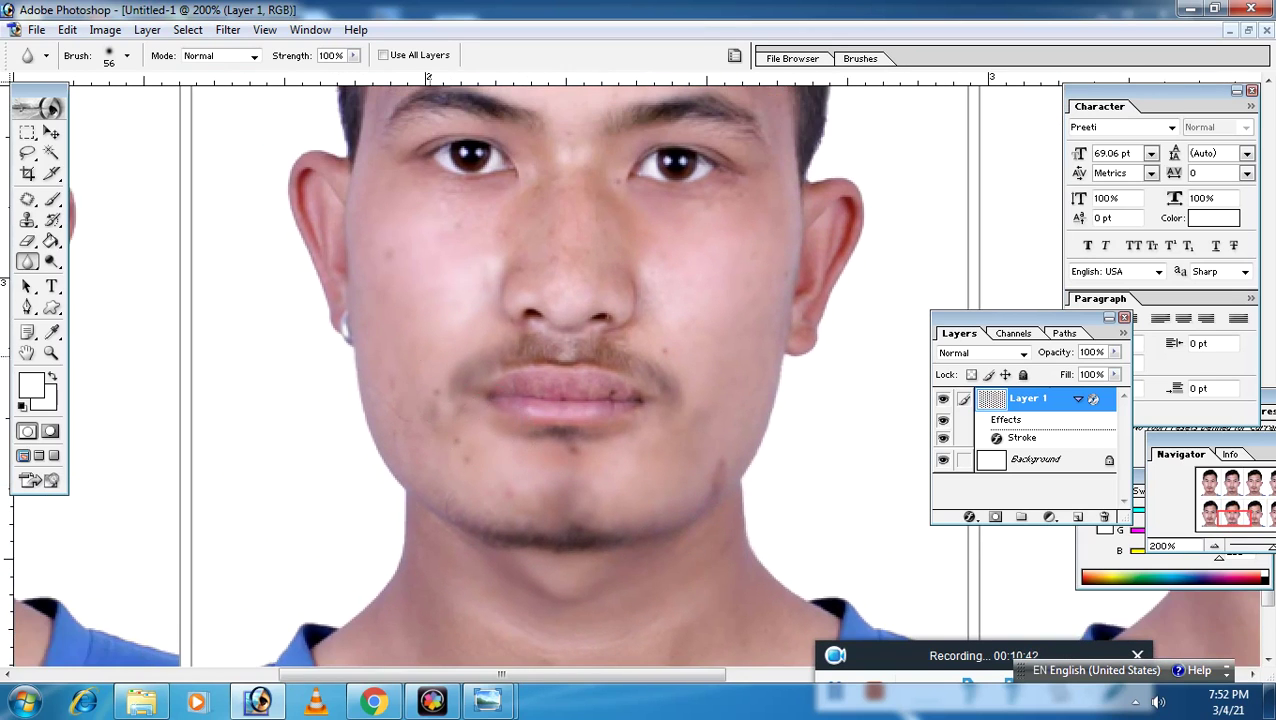
{"action": "left_click_drag", "start_coordinate": [420, 300], "coordinate": [379, 456]}
{"action": "left_click_drag", "start_coordinate": [513, 375], "coordinate": [460, 492]}
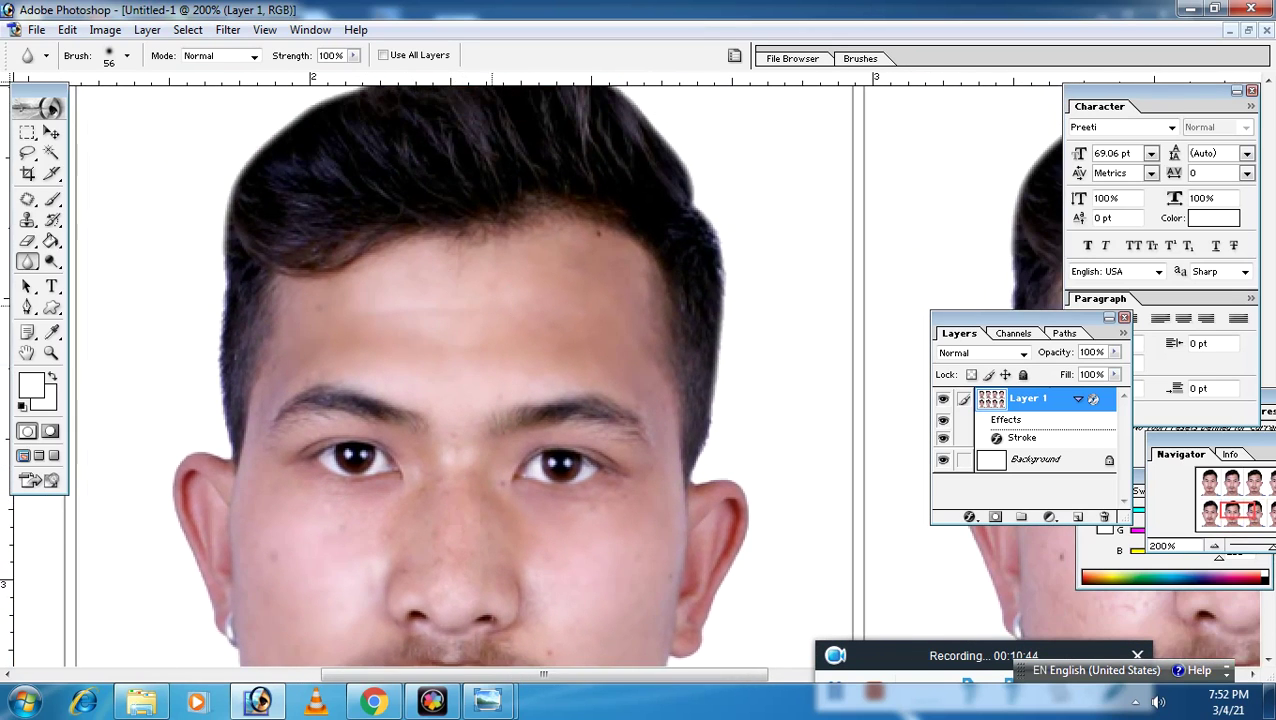
{"action": "left_click_drag", "start_coordinate": [584, 342], "coordinate": [515, 285]}
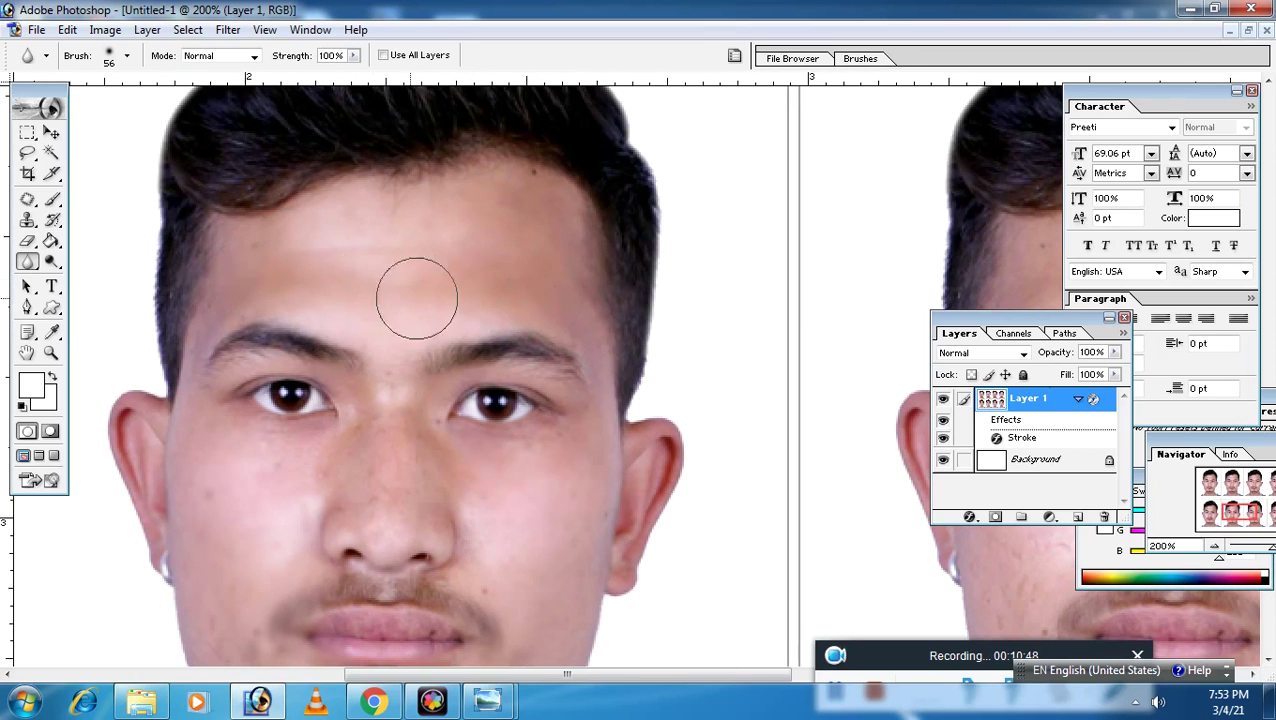
Sample the forehead's light skin pink with the Eyedropper.
{"action": "left_click", "coordinate": [53, 335]}
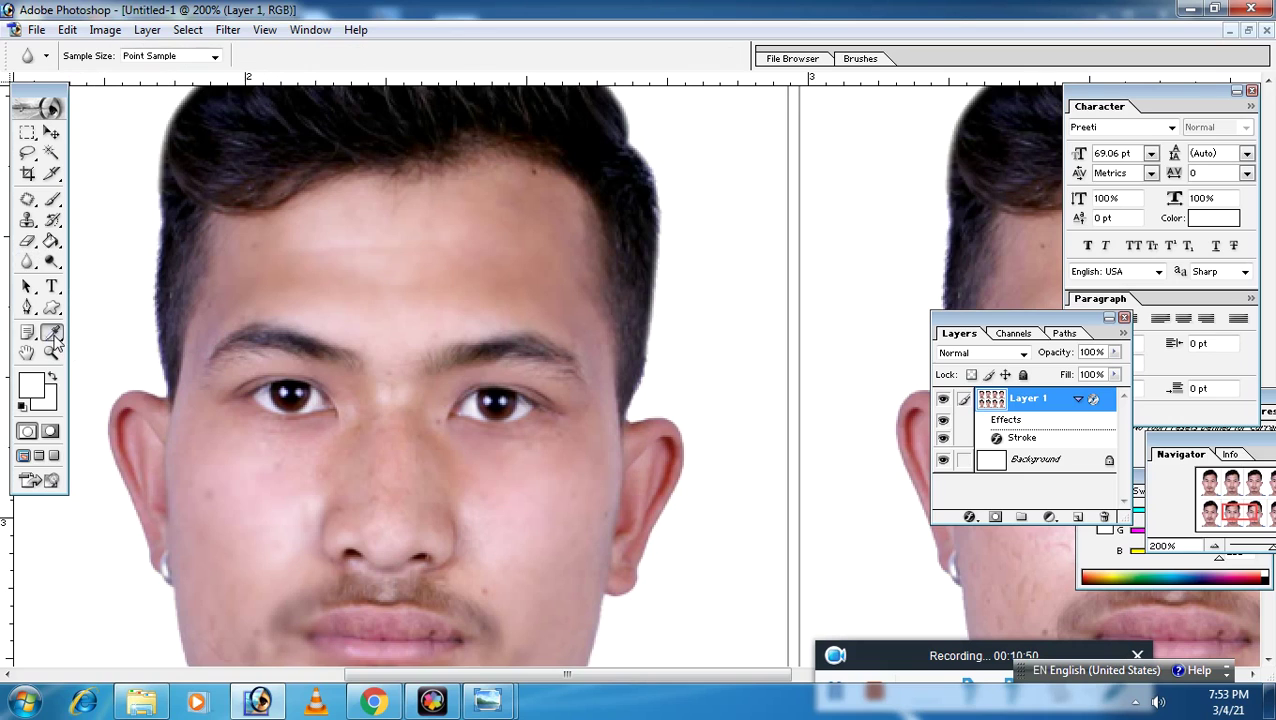
{"action": "right_click", "coordinate": [57, 337]}
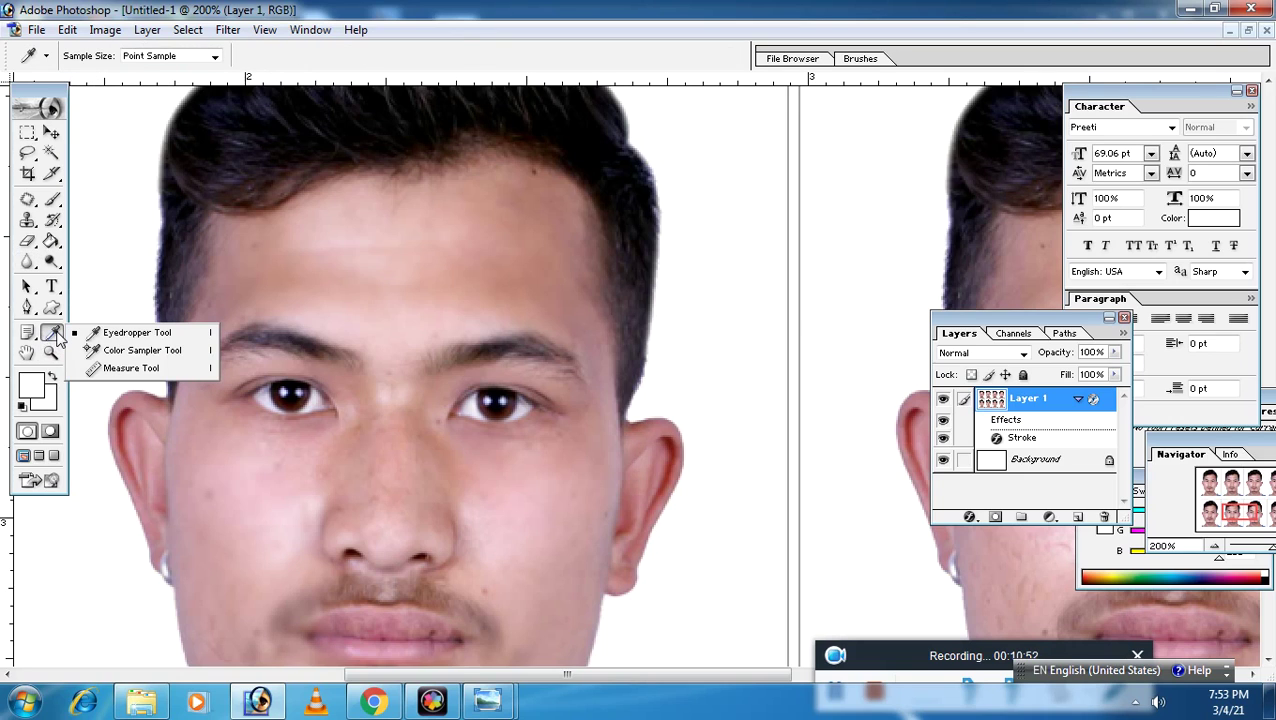
{"action": "left_click", "coordinate": [311, 239]}
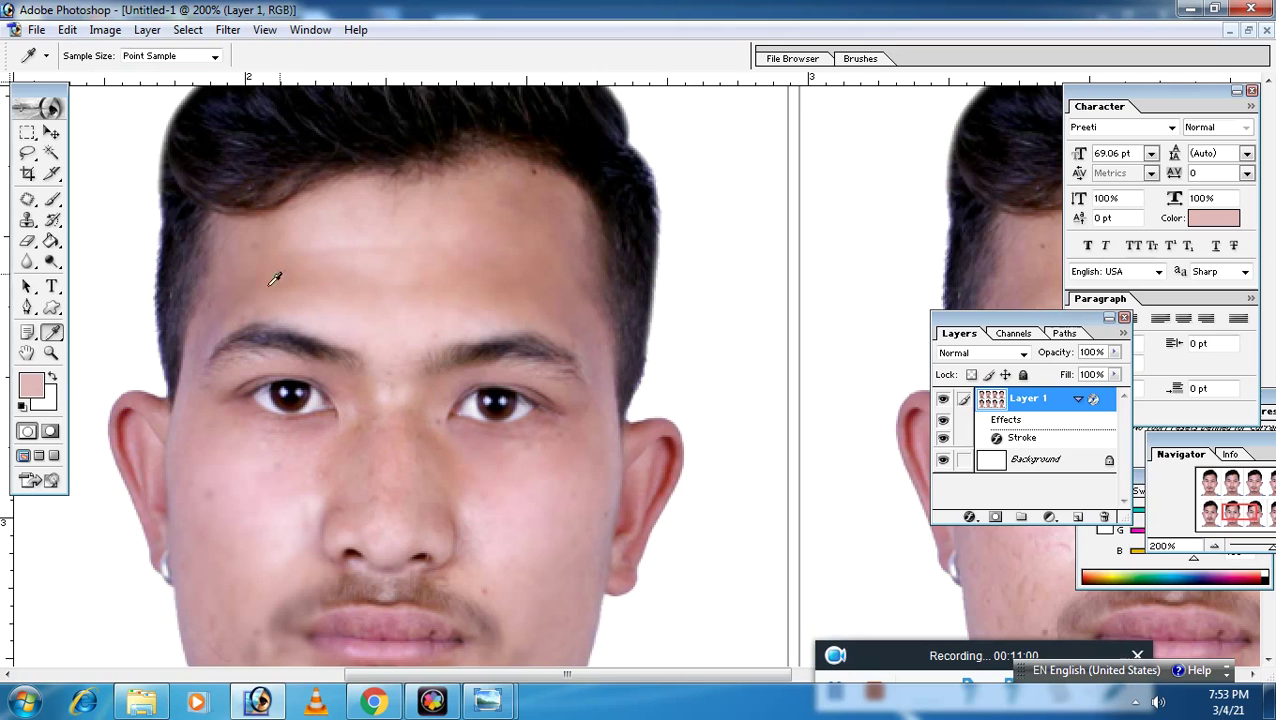
Switch to the Brush tool with a soft round tip.
{"action": "left_click", "coordinate": [52, 199]}
{"action": "left_click", "coordinate": [127, 56]}
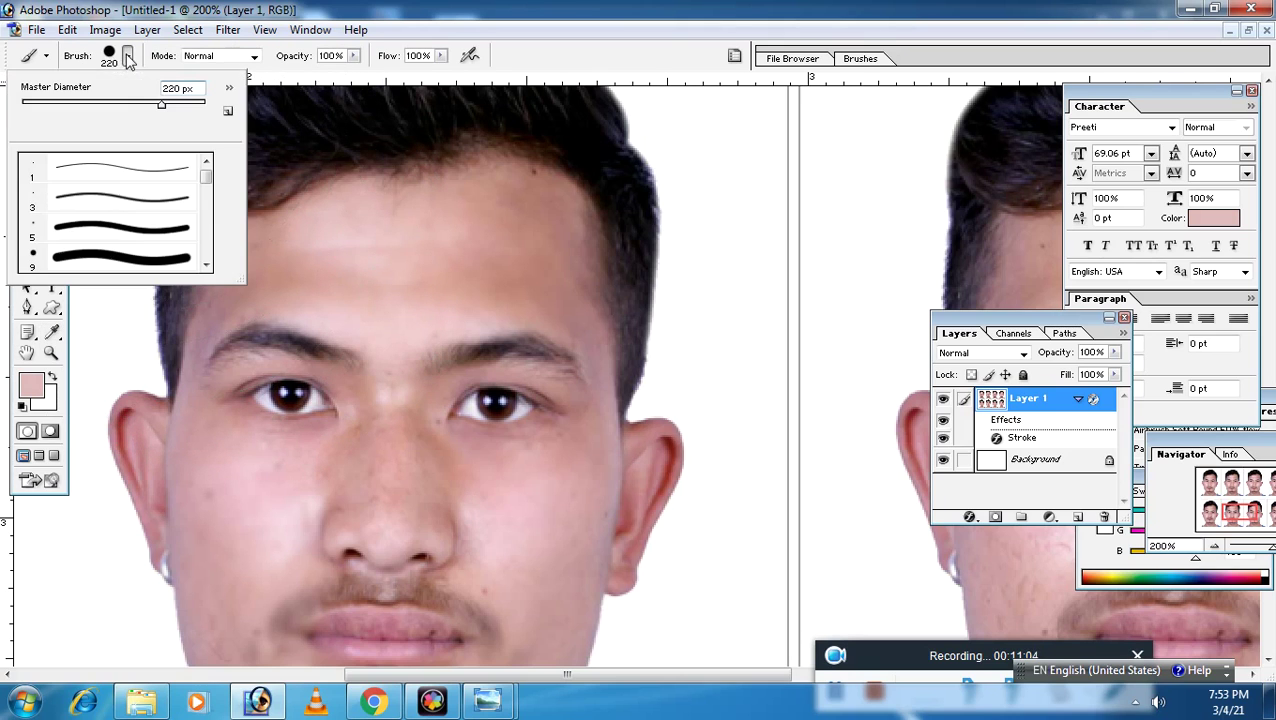
{"action": "scroll", "coordinate": [128, 210], "scroll_direction": "down", "scroll_amount": 2}
{"action": "scroll", "coordinate": [128, 212], "scroll_direction": "down", "scroll_amount": 1}
{"action": "scroll", "coordinate": [130, 216], "scroll_direction": "down", "scroll_amount": 2}
{"action": "double_click", "coordinate": [116, 215]}
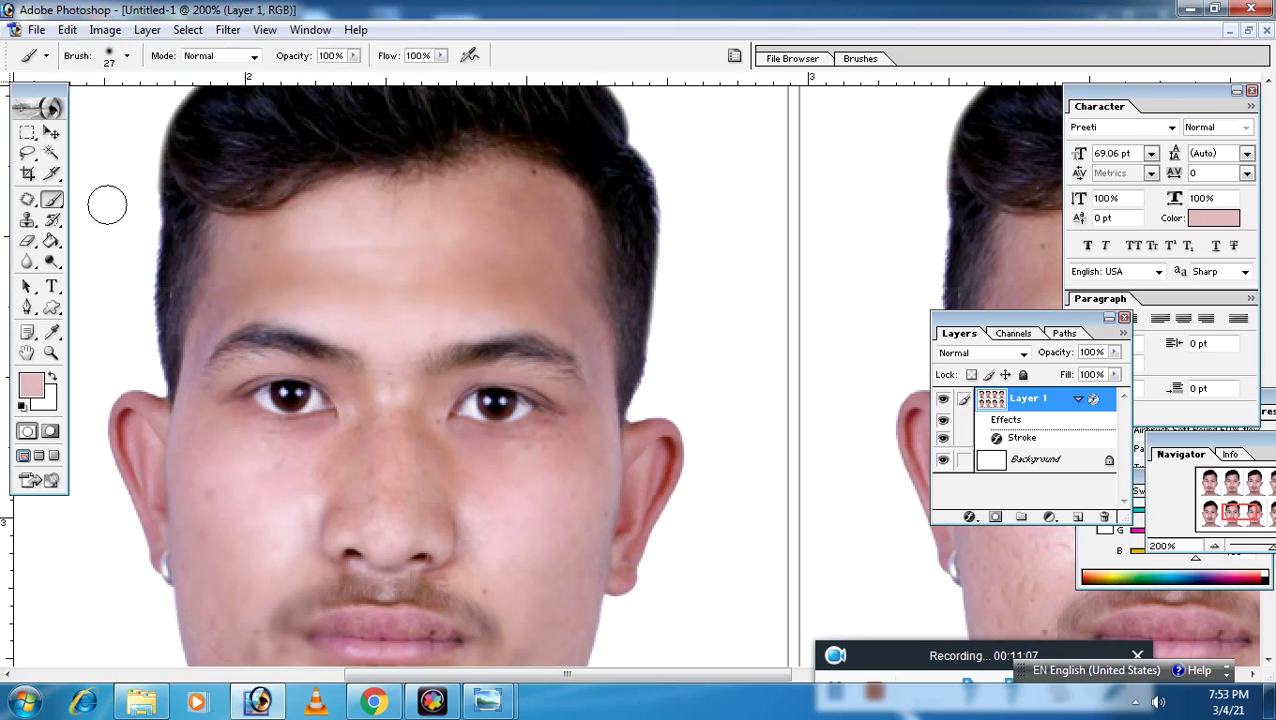
Set the brush to 68 px with 24% opacity and 27% flow.
{"action": "right_click", "coordinate": [325, 256]}
{"action": "left_click_drag", "start_coordinate": [389, 292], "coordinate": [396, 292]}
{"action": "left_click", "coordinate": [353, 56]}
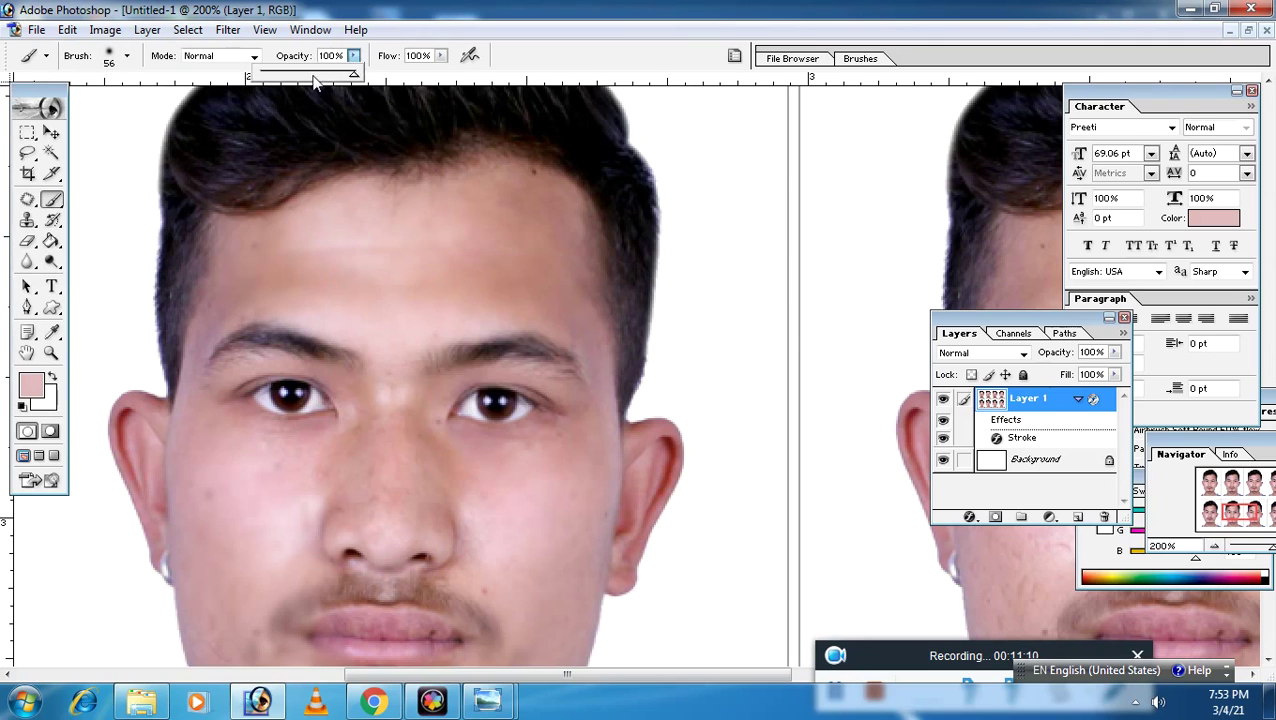
{"action": "left_click", "coordinate": [441, 56]}
{"action": "left_click_drag", "start_coordinate": [446, 76], "coordinate": [395, 77]}
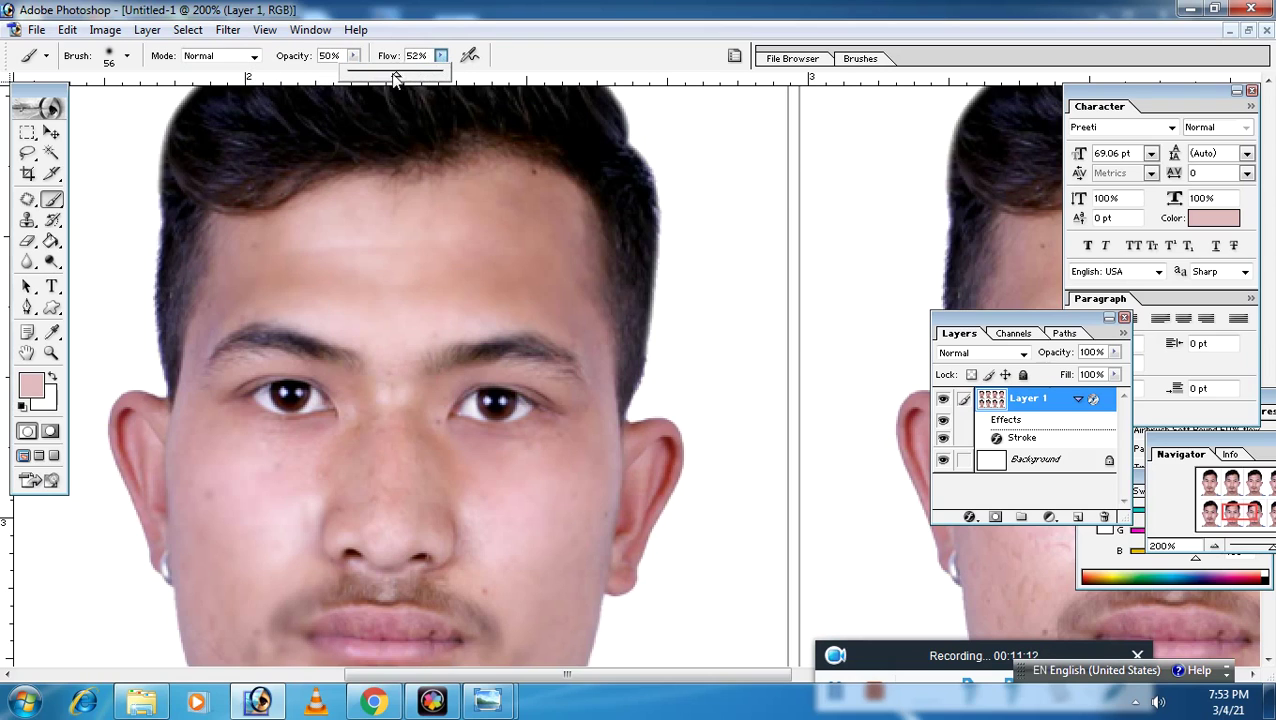
{"action": "left_click", "coordinate": [353, 56]}
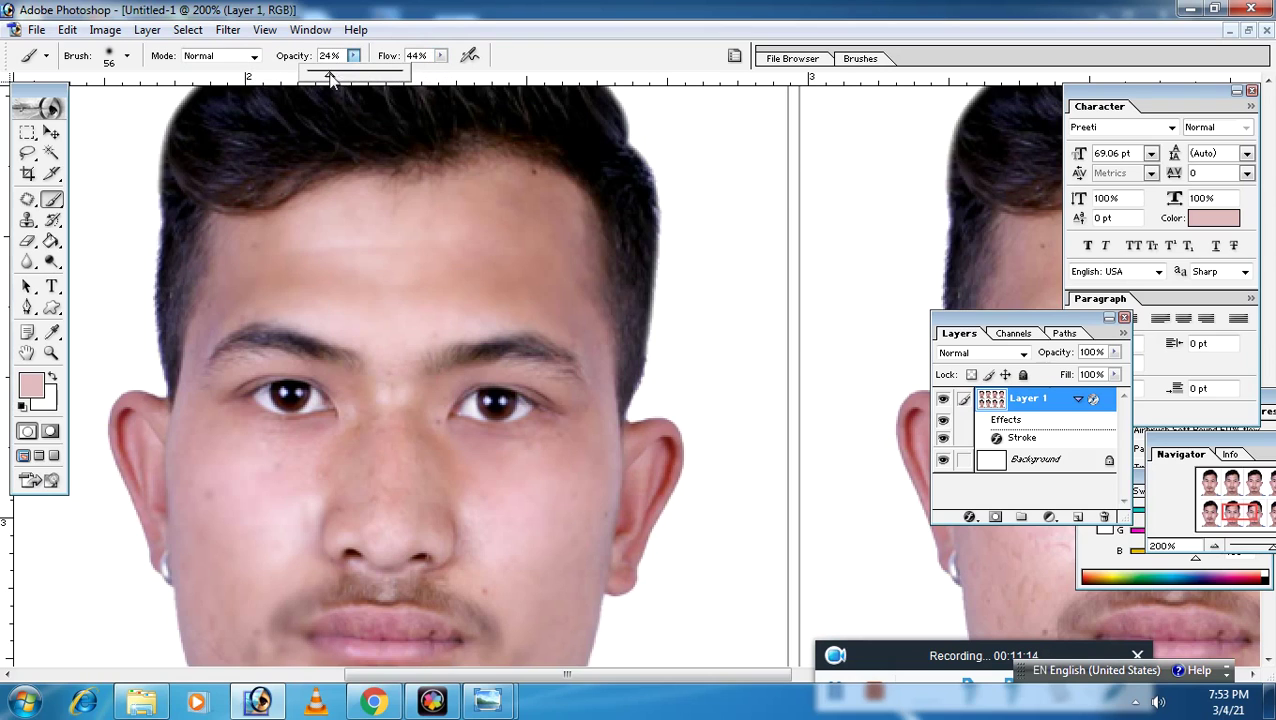
{"action": "left_click", "coordinate": [441, 56]}
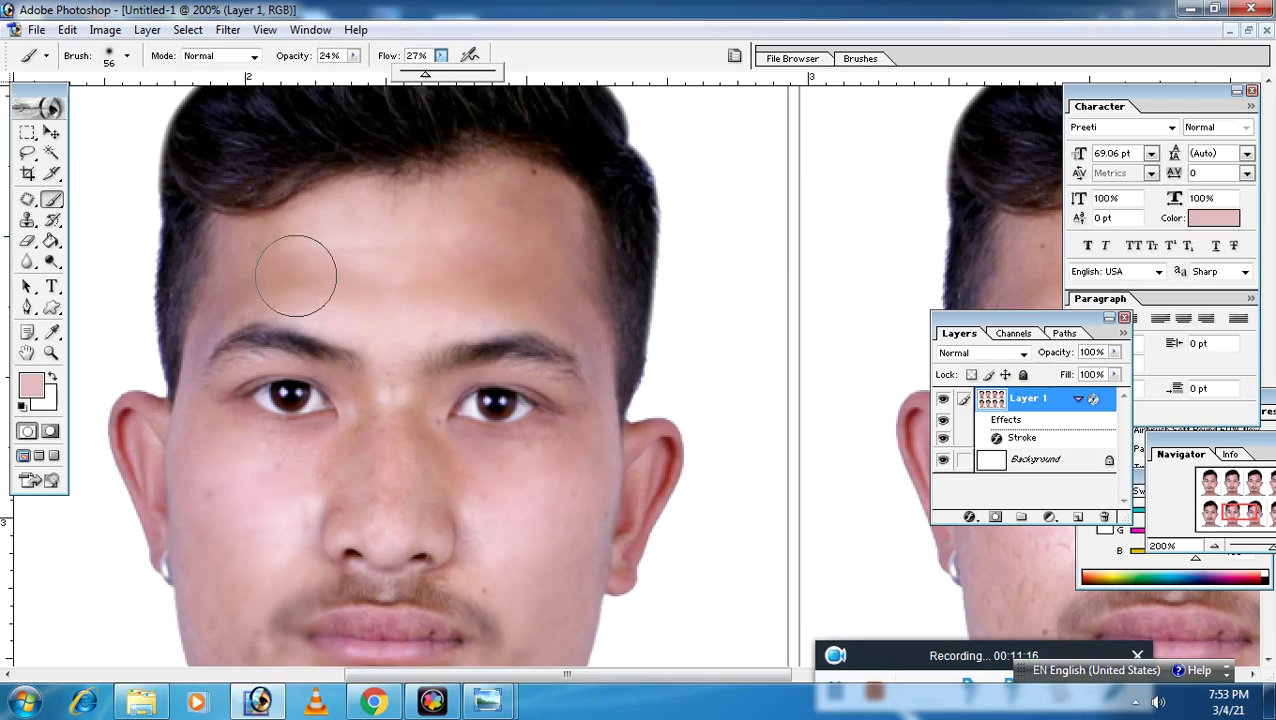
{"action": "right_click", "coordinate": [408, 343]}
{"action": "left_click_drag", "start_coordinate": [381, 330], "coordinate": [388, 330]}
{"action": "key", "text": "Return"}
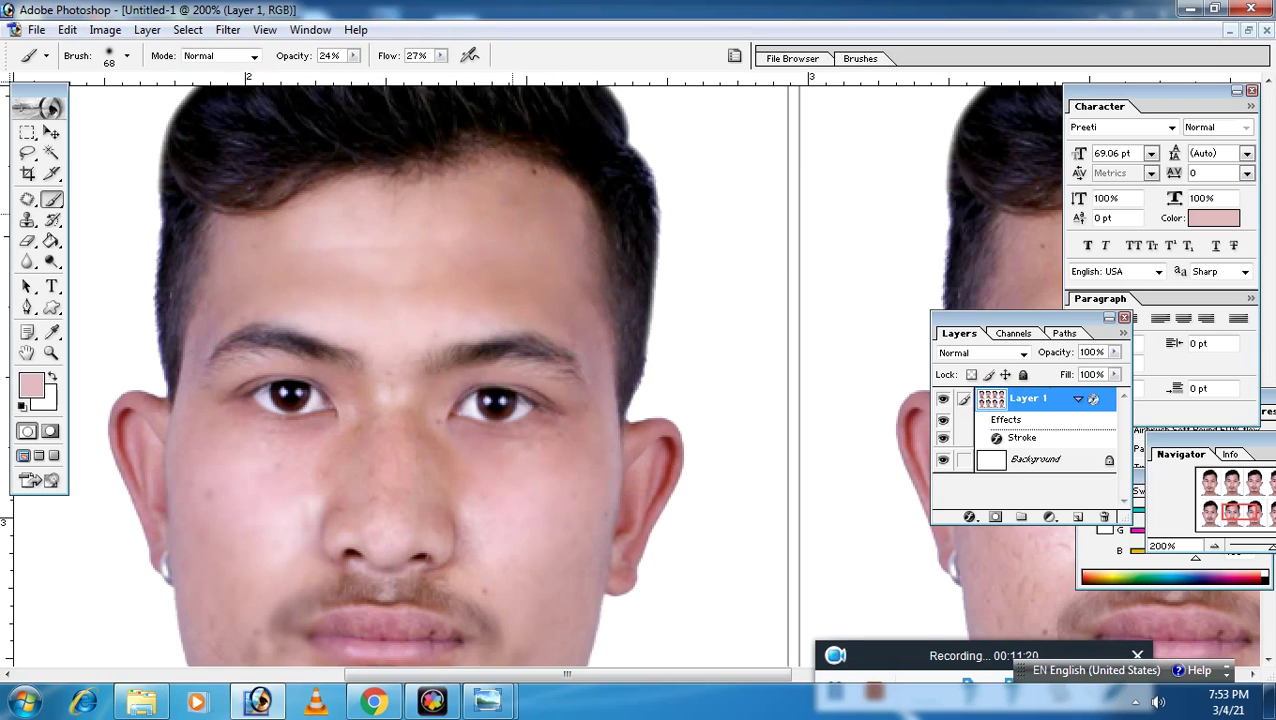
Sample darker and lighter skin pinks from the face and cheek.
{"action": "left_click_drag", "start_coordinate": [467, 533], "coordinate": [479, 376]}
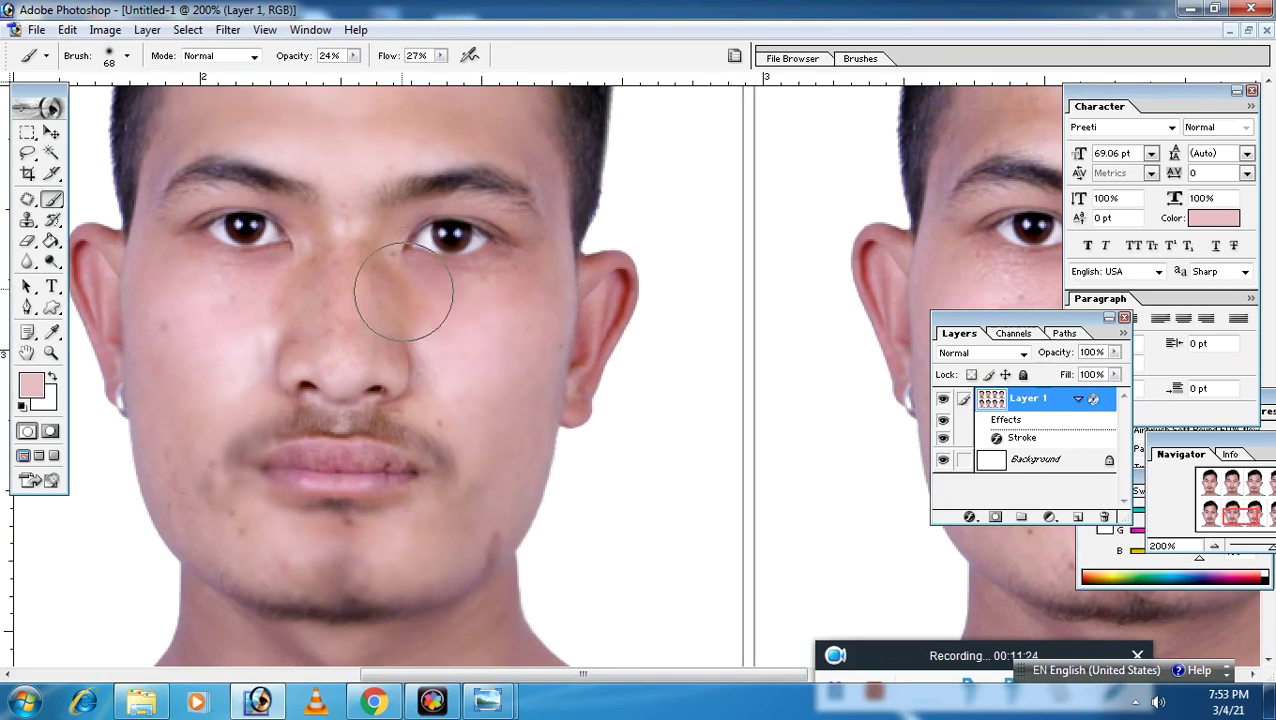
{"action": "left_click", "coordinate": [297, 279], "text": "alt"}
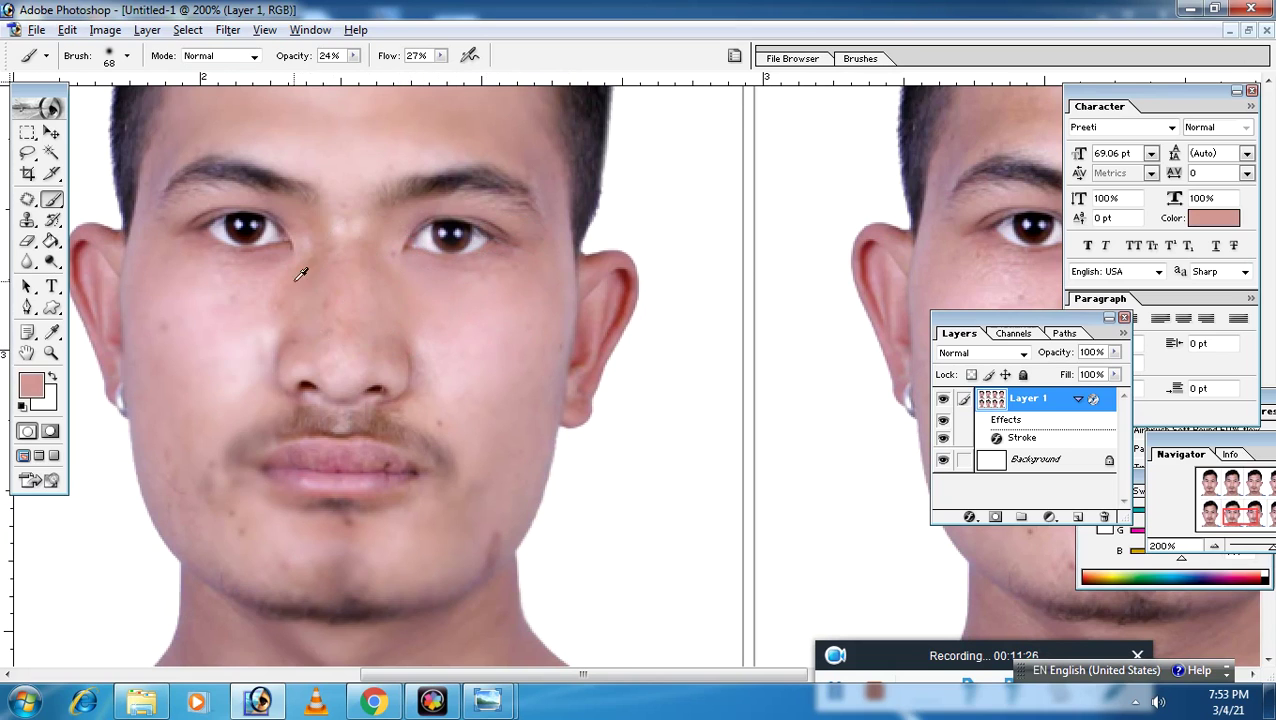
{"action": "left_click", "coordinate": [244, 322], "text": "alt"}
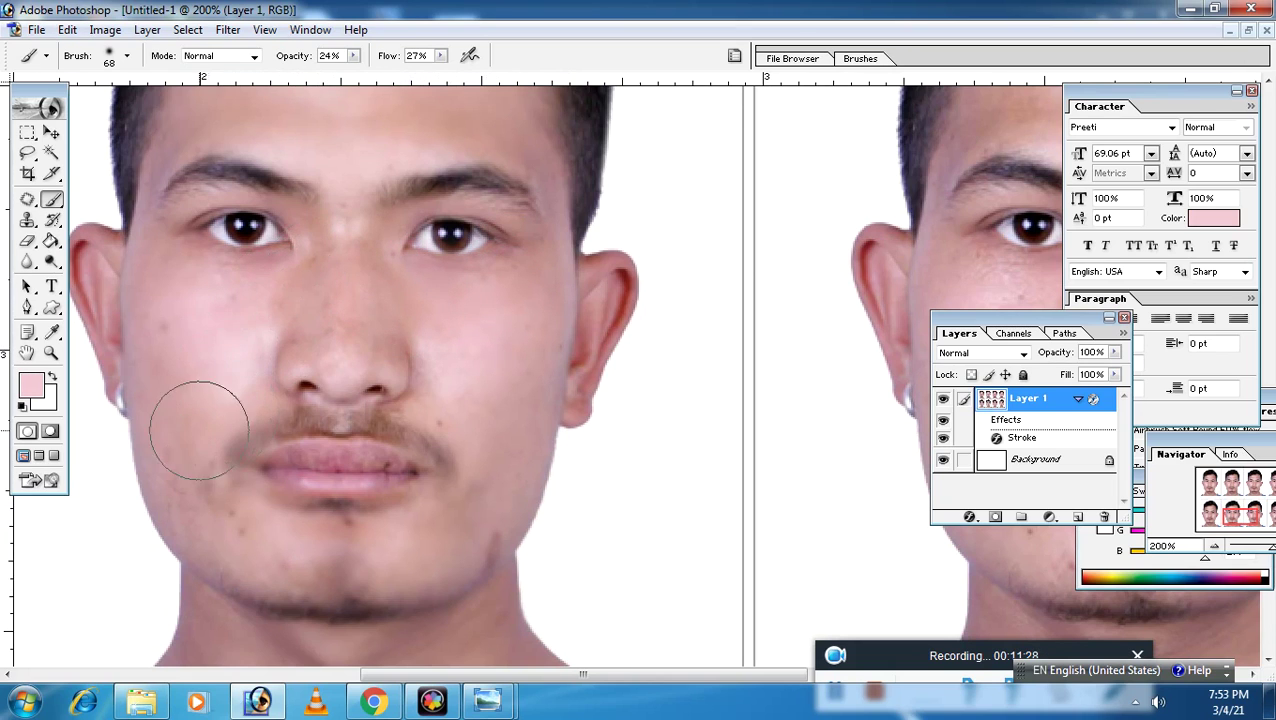
{"action": "left_click_drag", "start_coordinate": [198, 430], "coordinate": [240, 300]}
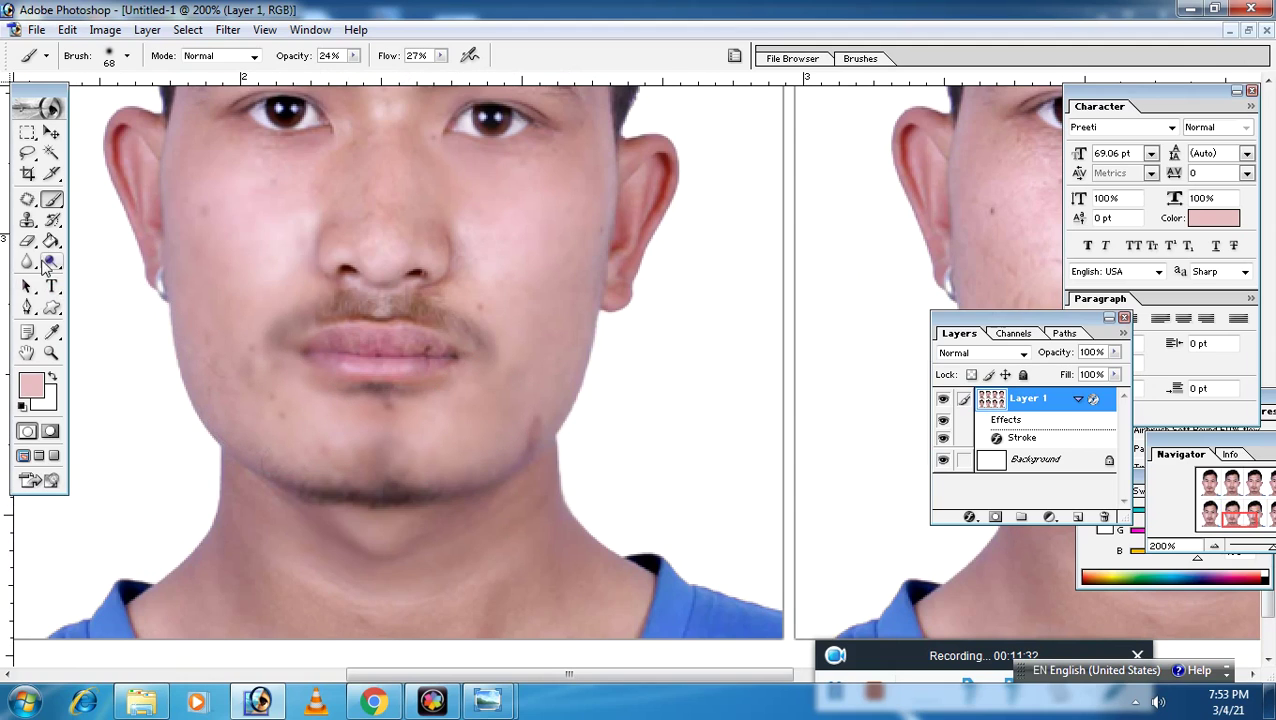
Use the Patch Tool to cover the right jawline's dark mark with clean skin, then deselect.
{"action": "left_click", "coordinate": [28, 203]}
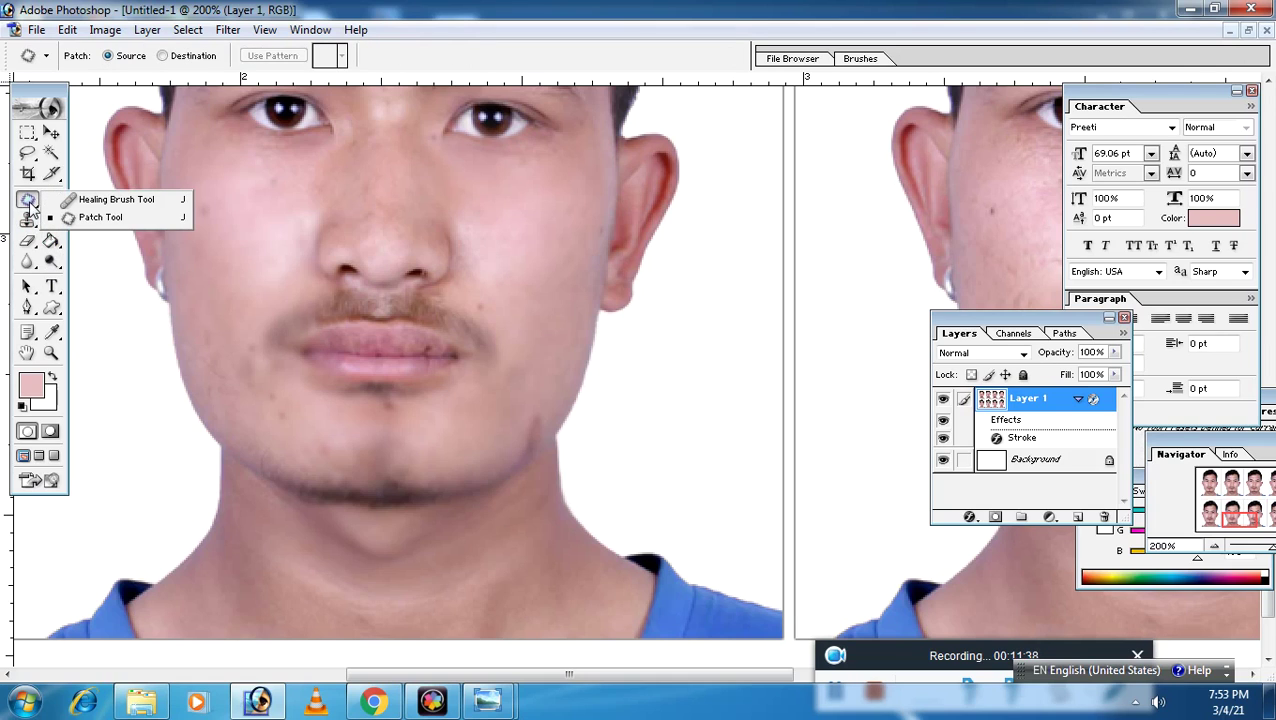
{"action": "left_click", "coordinate": [90, 217]}
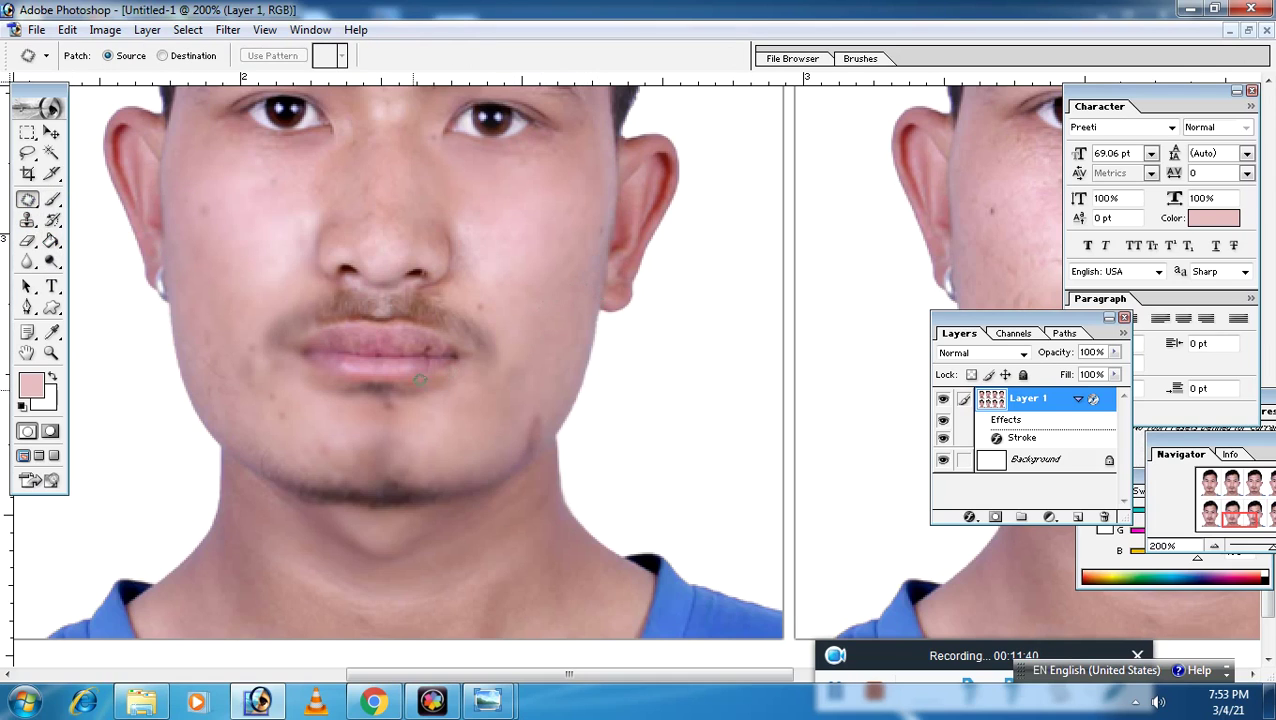
{"action": "left_click_drag", "start_coordinate": [376, 404], "coordinate": [470, 400]}
{"action": "left_click", "coordinate": [608, 275]}
{"action": "scroll", "coordinate": [561, 388], "scroll_direction": "down", "scroll_amount": 1}
{"action": "scroll", "coordinate": [555, 275], "scroll_direction": "down", "scroll_amount": 2}
{"action": "left_click_drag", "start_coordinate": [553, 318], "coordinate": [520, 290]}
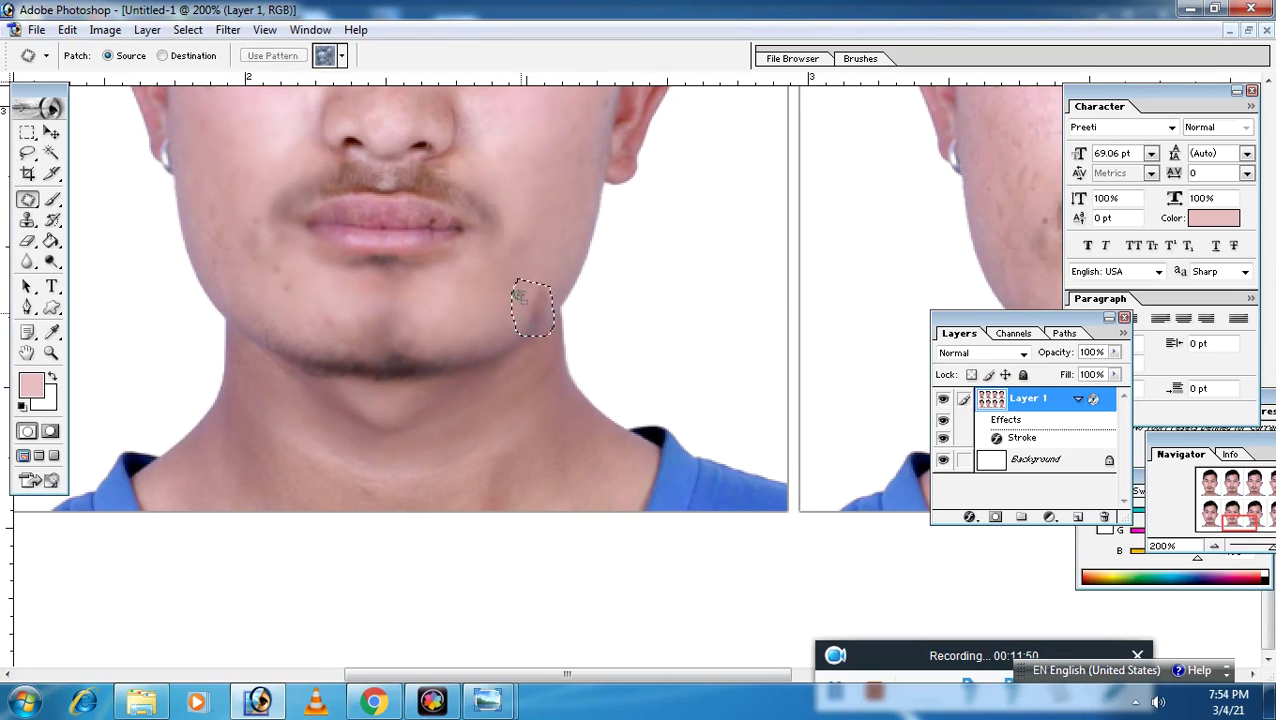
{"action": "key", "text": "ctrl+d"}
Zoom out to the full eight-photo sheet and float its document window, moved up.
{"action": "left_click", "coordinate": [51, 352]}
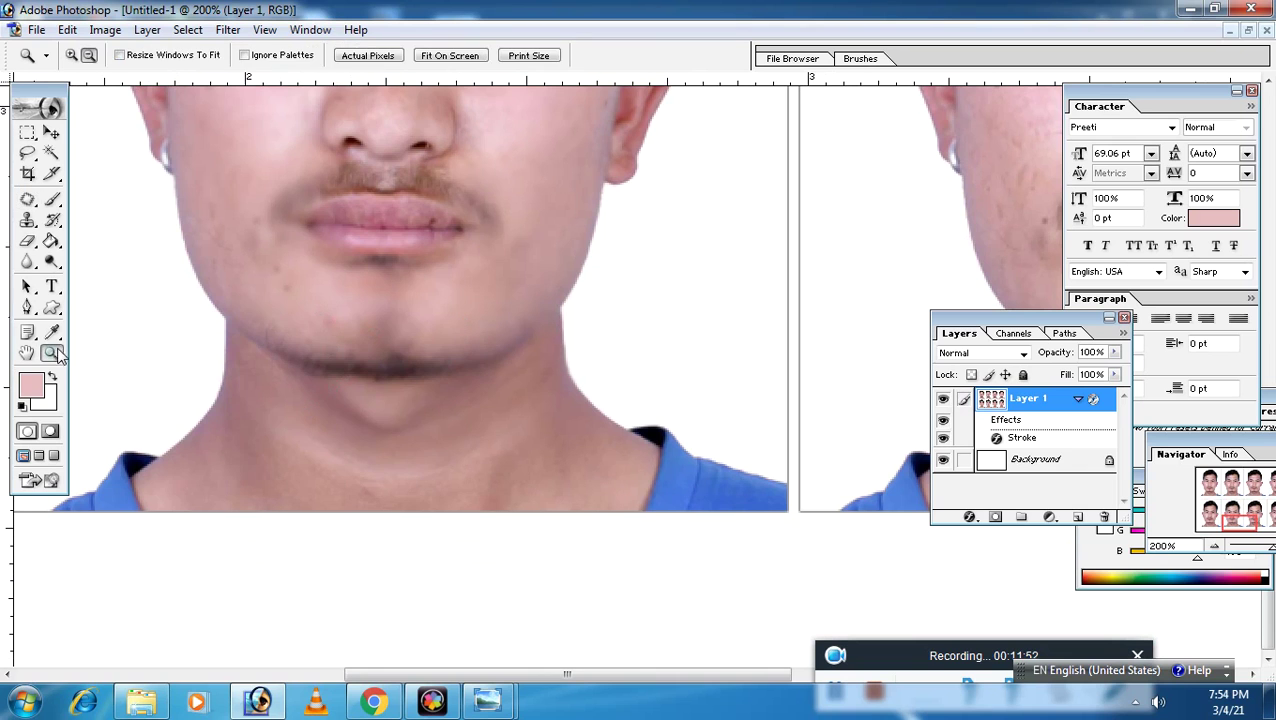
{"action": "left_click", "coordinate": [416, 347], "text": "alt"}
{"action": "left_click", "coordinate": [687, 345], "text": "alt"}
{"action": "left_click", "coordinate": [630, 309], "text": "alt"}
{"action": "left_click", "coordinate": [630, 309], "text": "alt"}
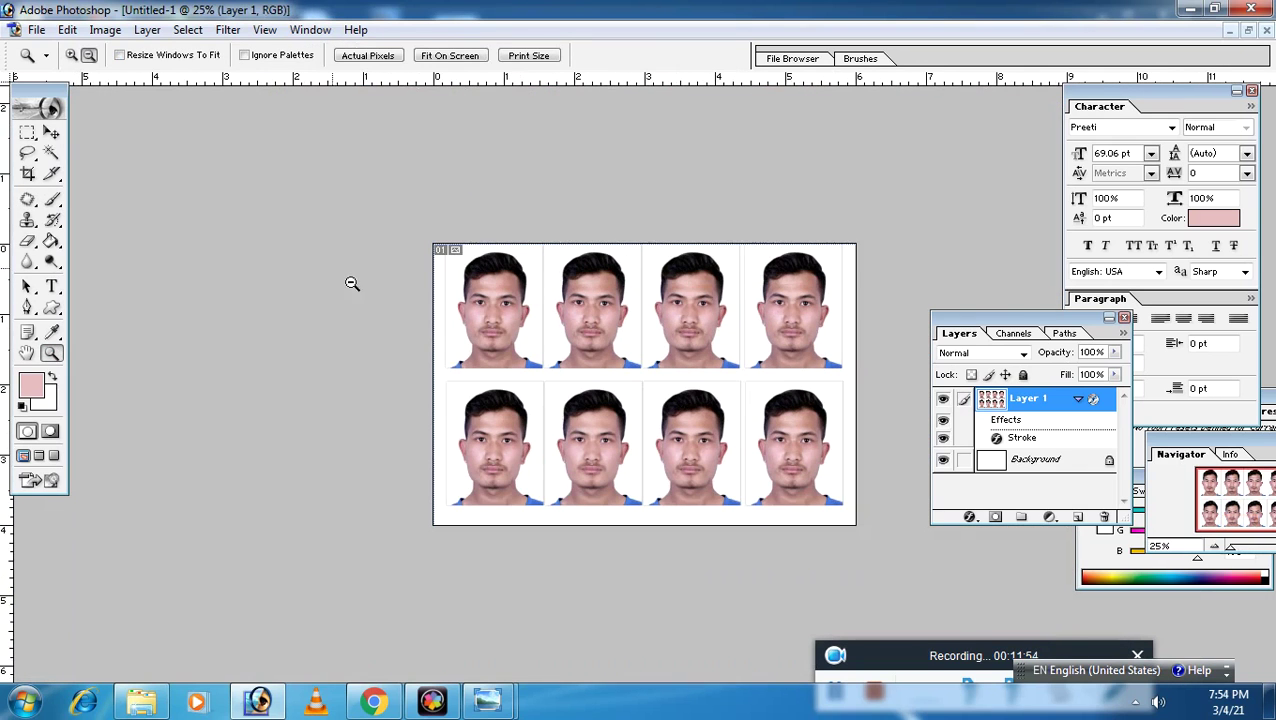
{"action": "key", "text": "v"}
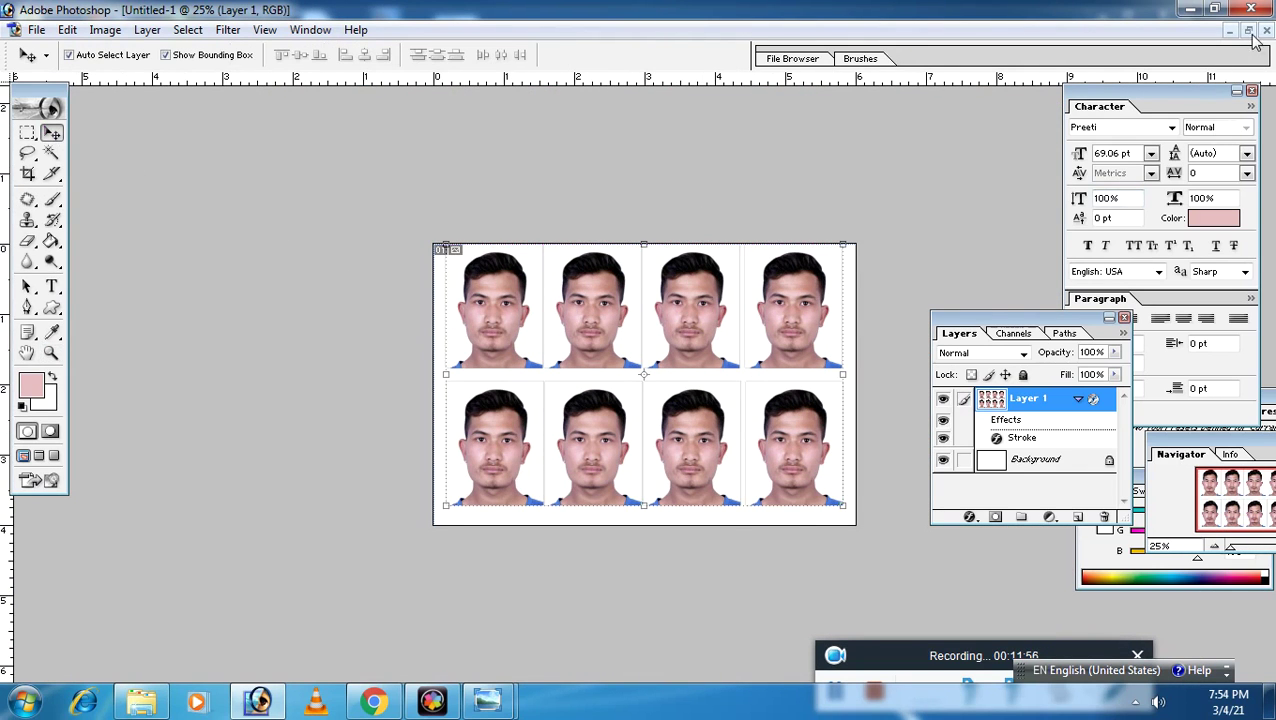
{"action": "left_click", "coordinate": [1248, 31]}
{"action": "left_click_drag", "start_coordinate": [434, 128], "coordinate": [455, 113]}
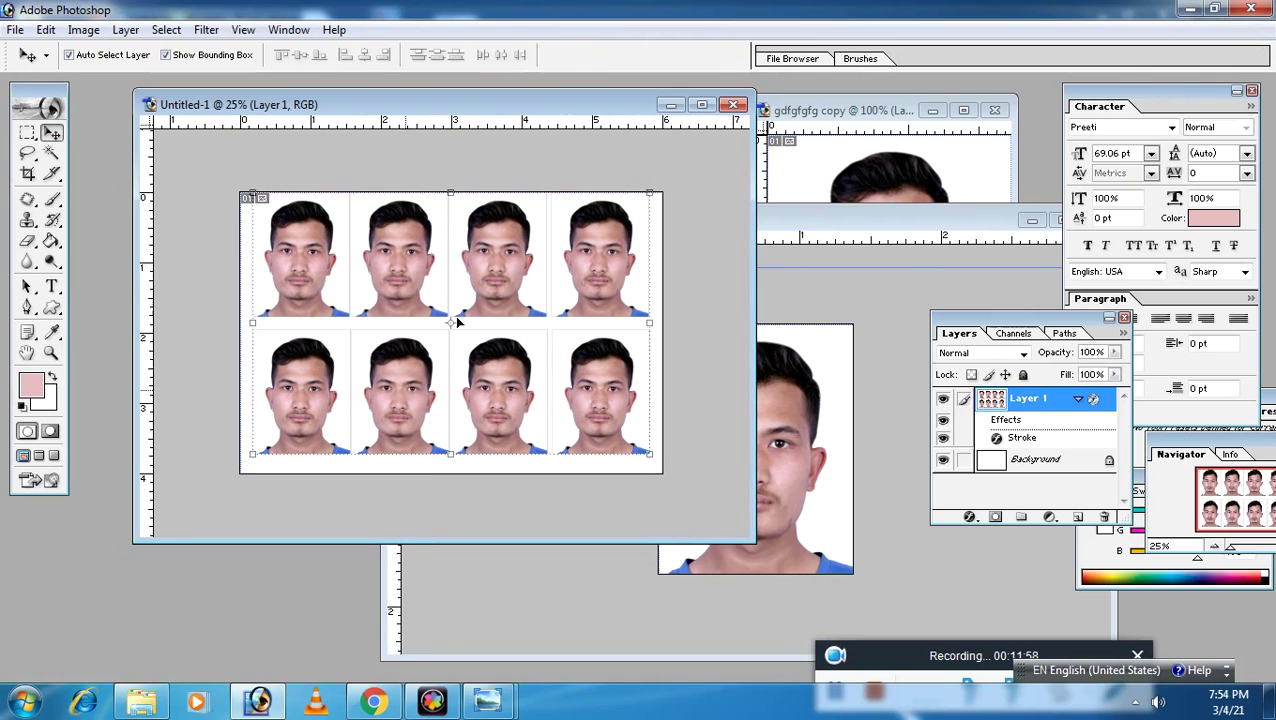